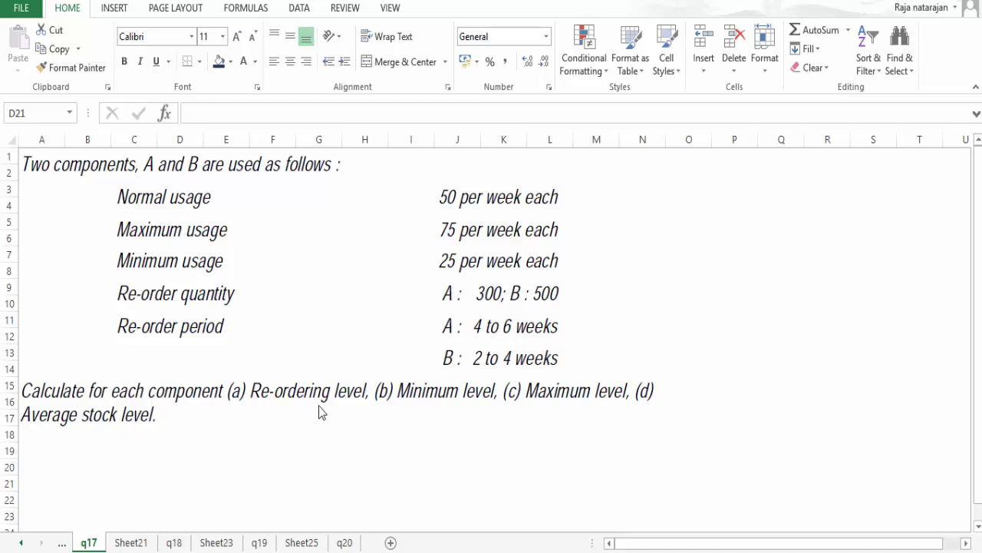
On Sheet21, enter "a) Re-Ordering Level = Maximum Usage Per week x Maximum Delivery Period" in cell B2.
{"action": "left_click", "coordinate": [136, 542]}
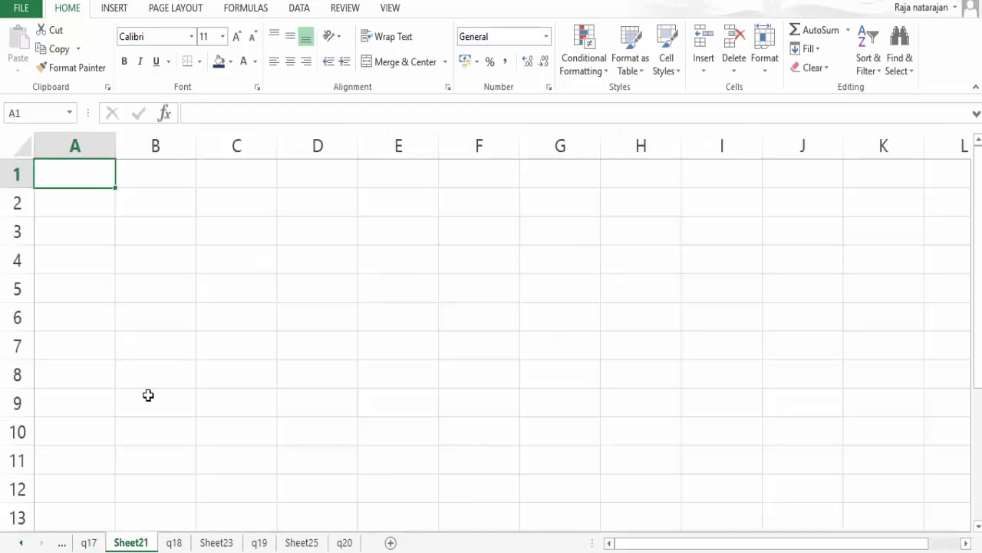
{"action": "left_click", "coordinate": [160, 208]}
{"action": "type", "text": "a"}
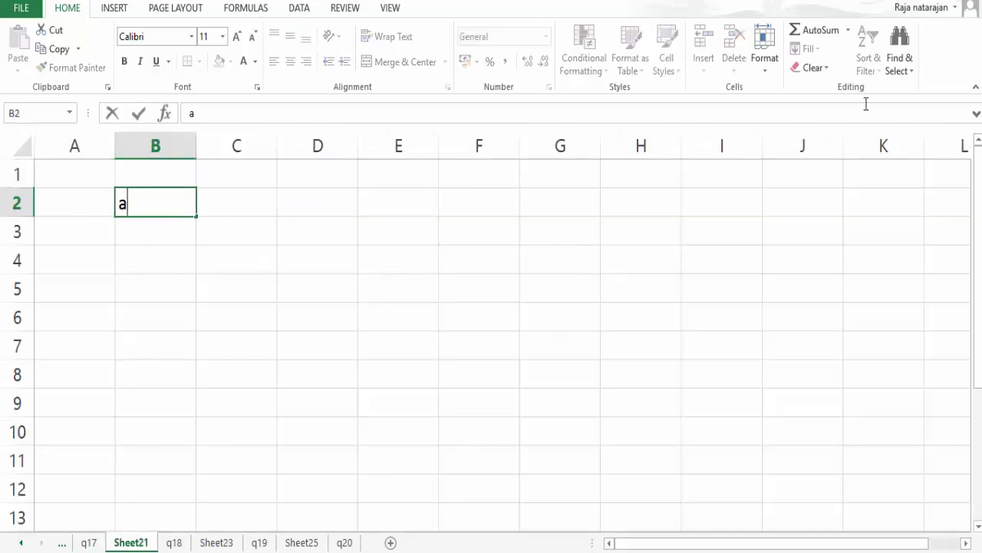
{"action": "type", "text": ") Re-O"}
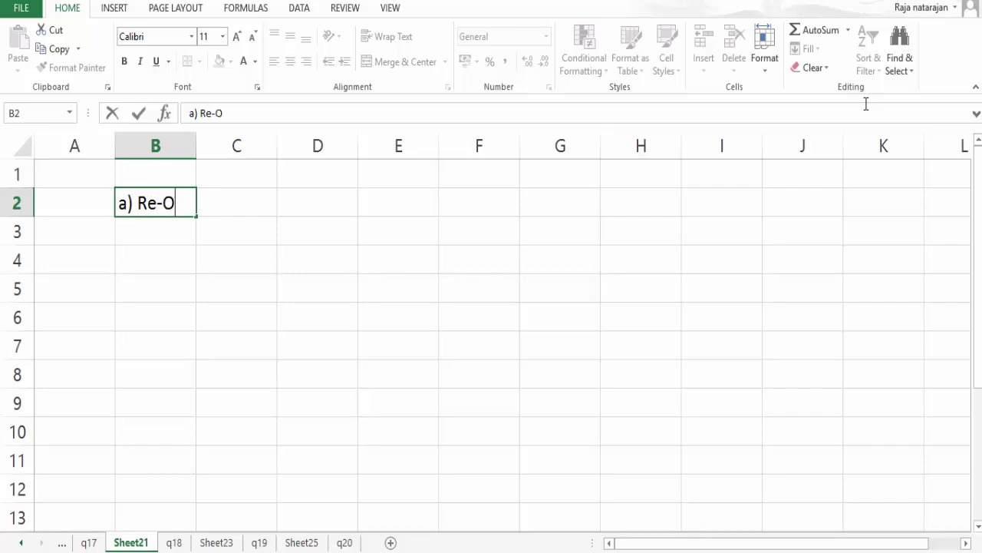
{"action": "type", "text": "rdering "}
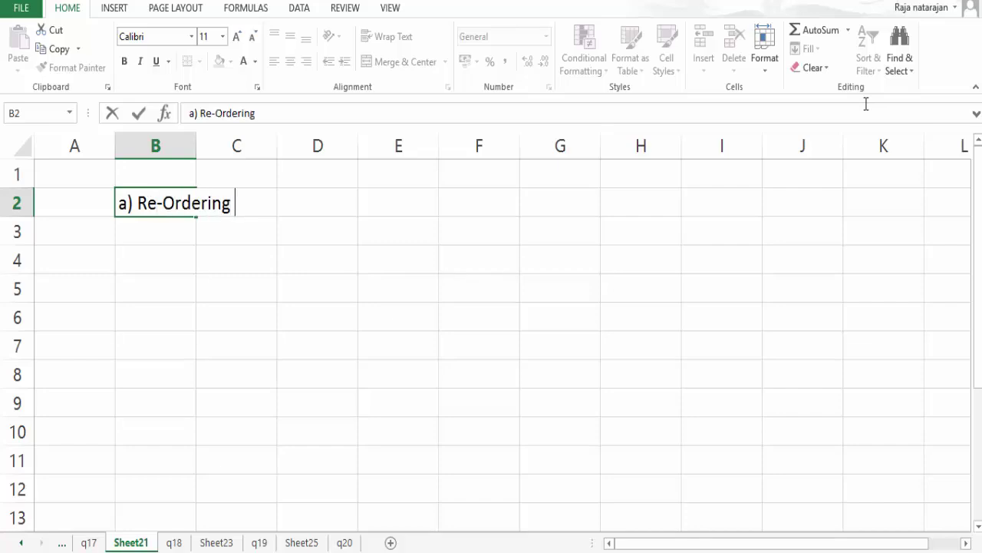
{"action": "type", "text": "Level = "}
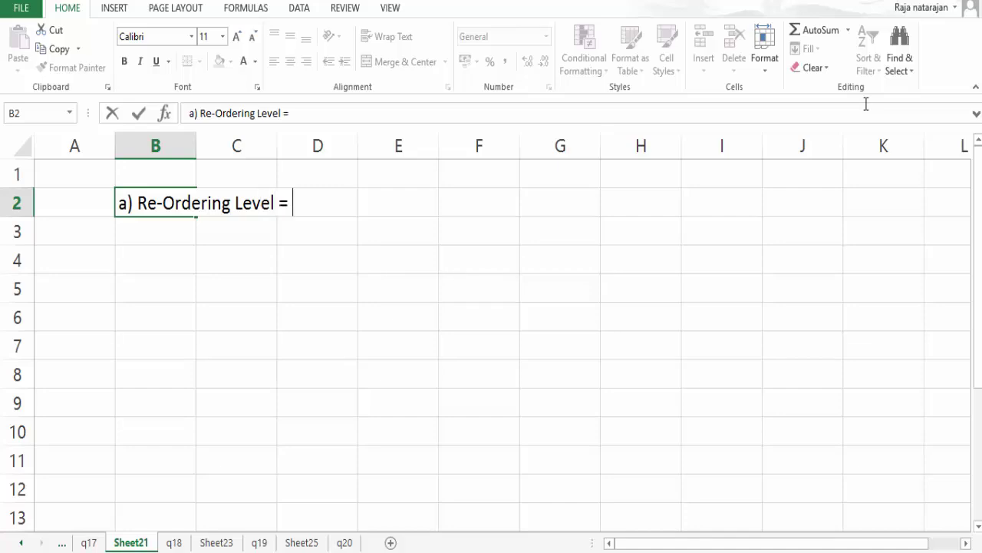
{"action": "type", "text": "Maximu"}
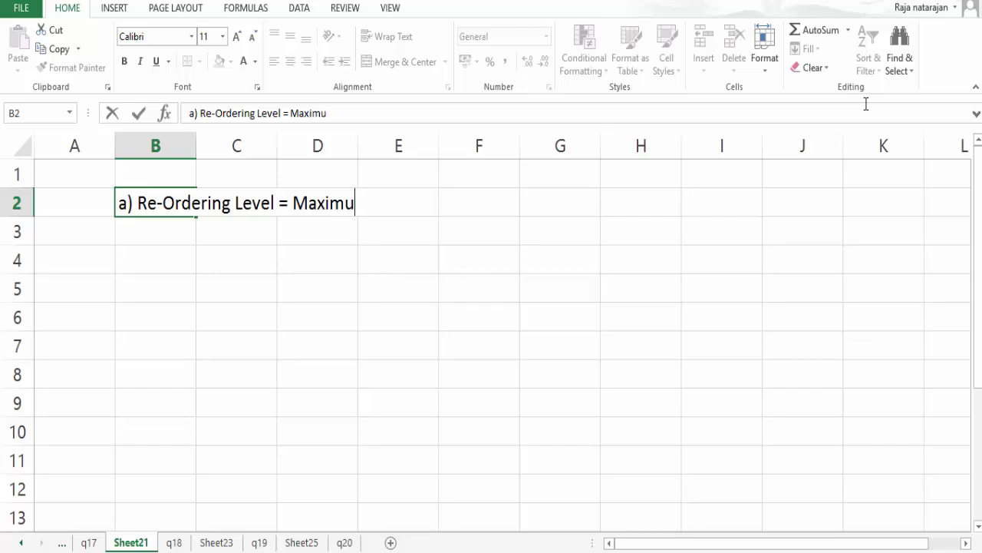
{"action": "type", "text": "m Usage P"}
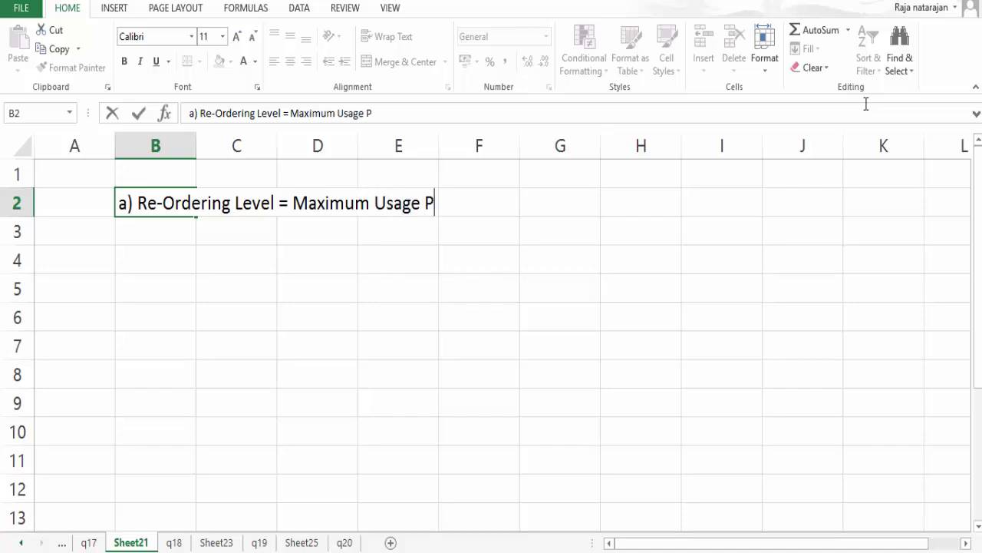
{"action": "type", "text": "er week x"}
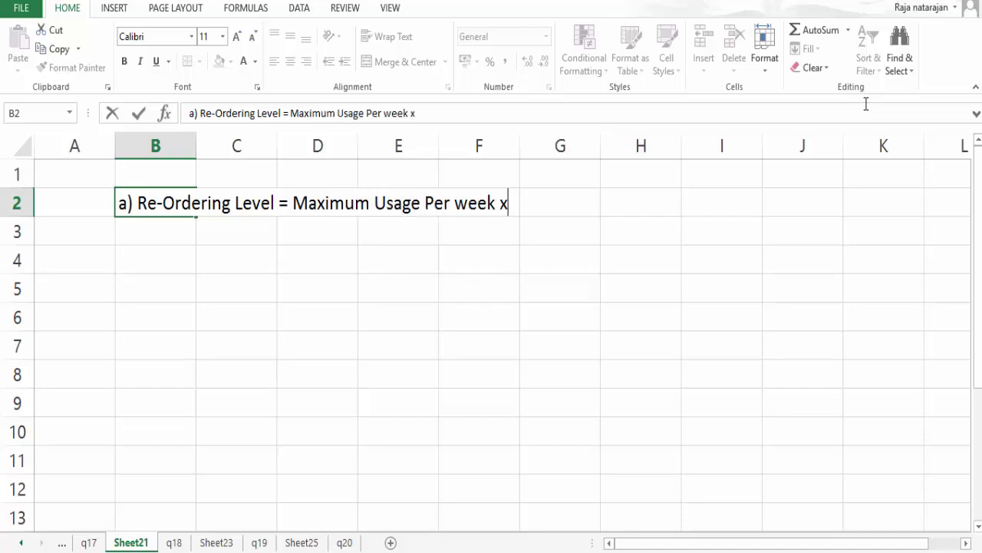
{"action": "type", "text": " Maximu"}
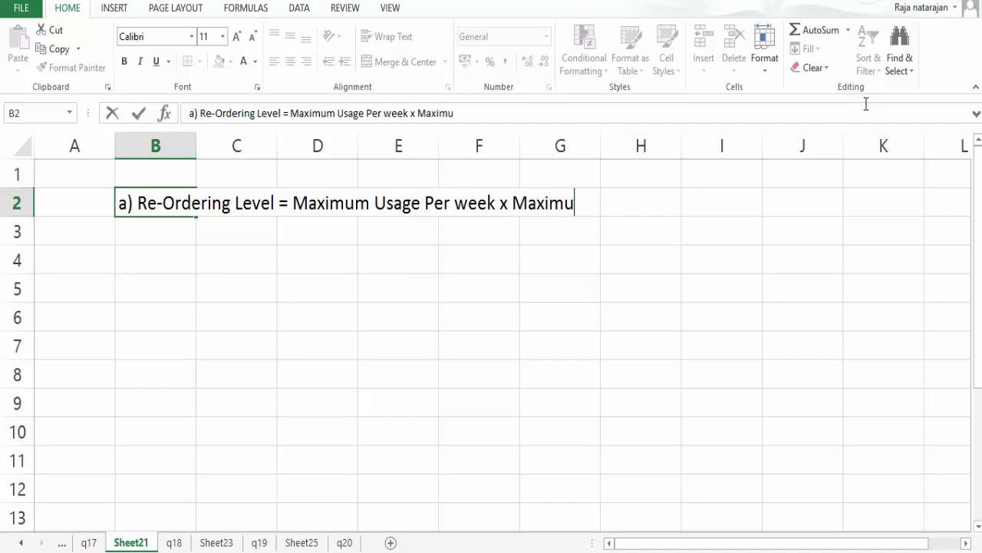
{"action": "type", "text": "m Delive"}
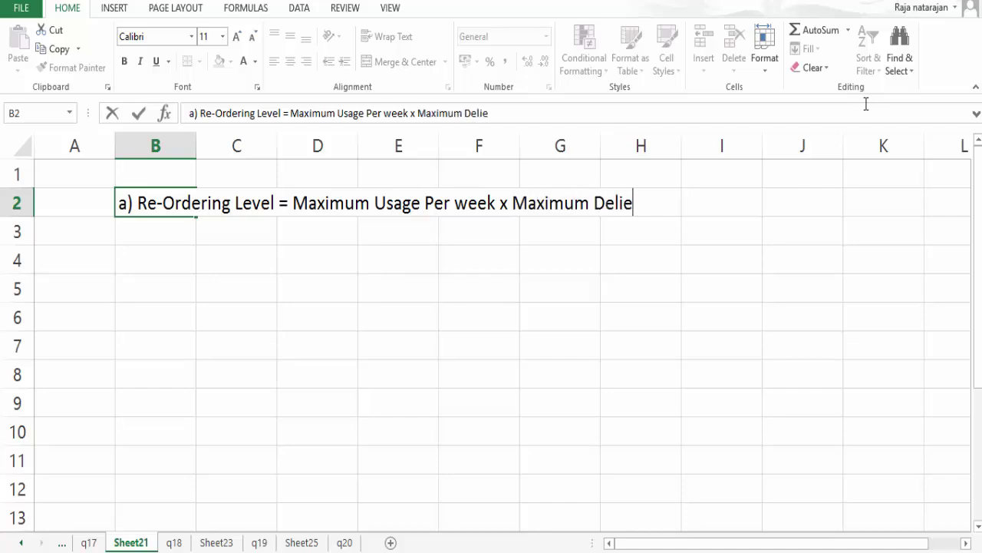
{"action": "key", "text": "BackSpace"}
{"action": "type", "text": "very Period"}
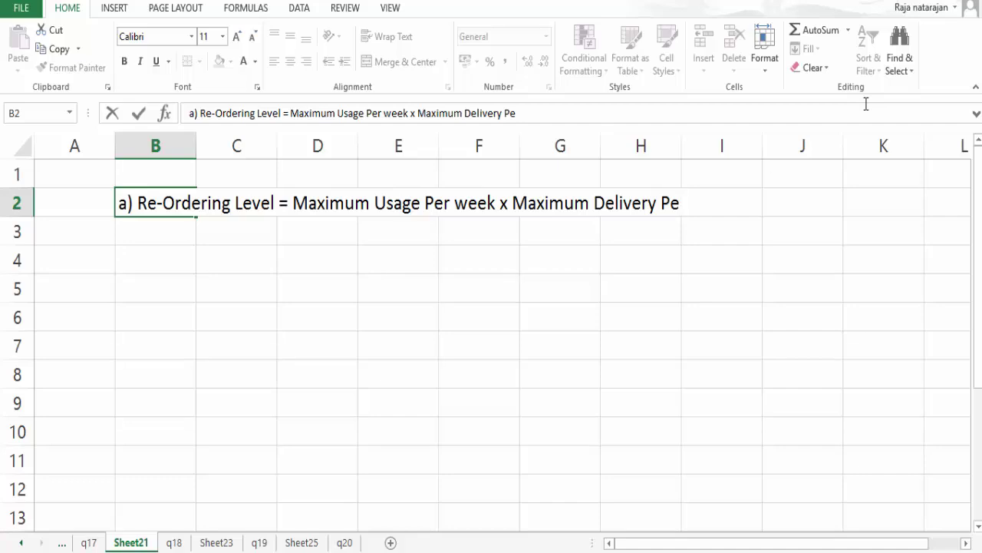
{"action": "key", "text": "Return"}
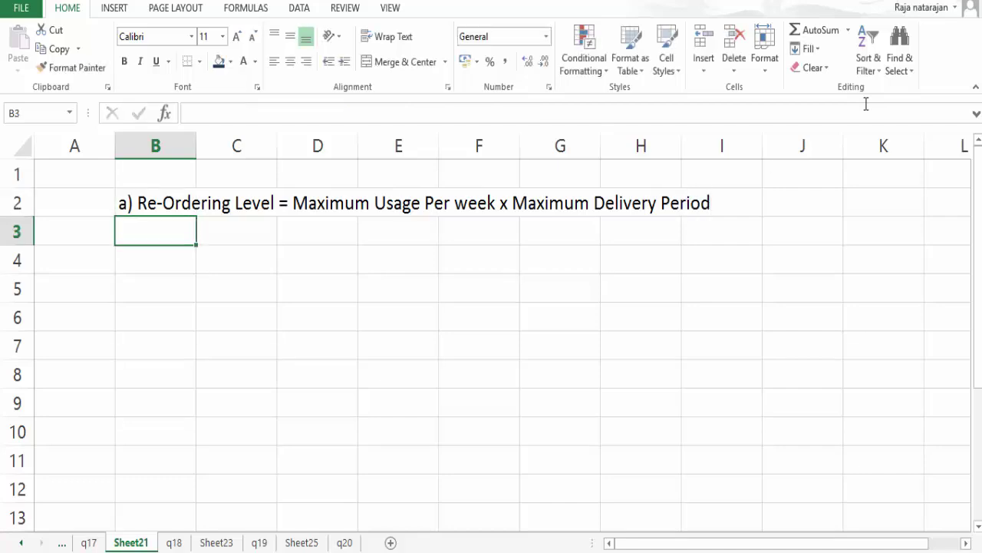
Review the component data on sheet q17, and enter the heading "Component A" in cell B4 of Sheet21.
{"action": "key", "text": "ctrl+Page_Up"}
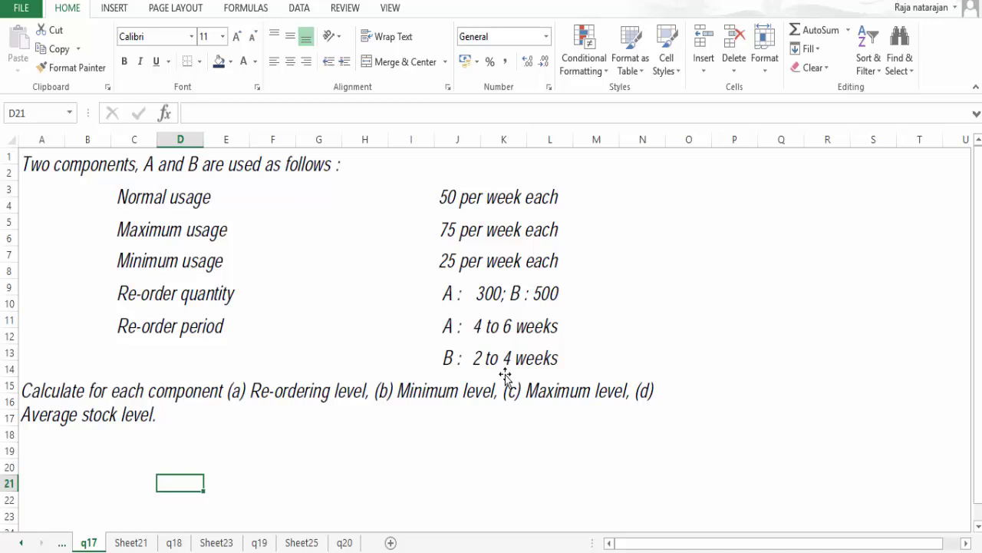
{"action": "left_click", "coordinate": [127, 543]}
{"action": "left_click", "coordinate": [178, 262]}
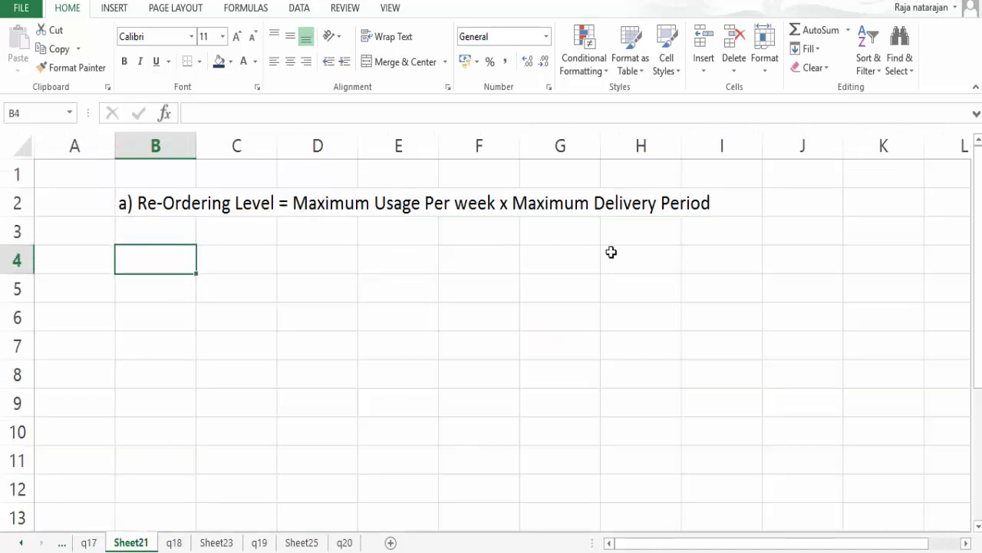
{"action": "type", "text": "Co"}
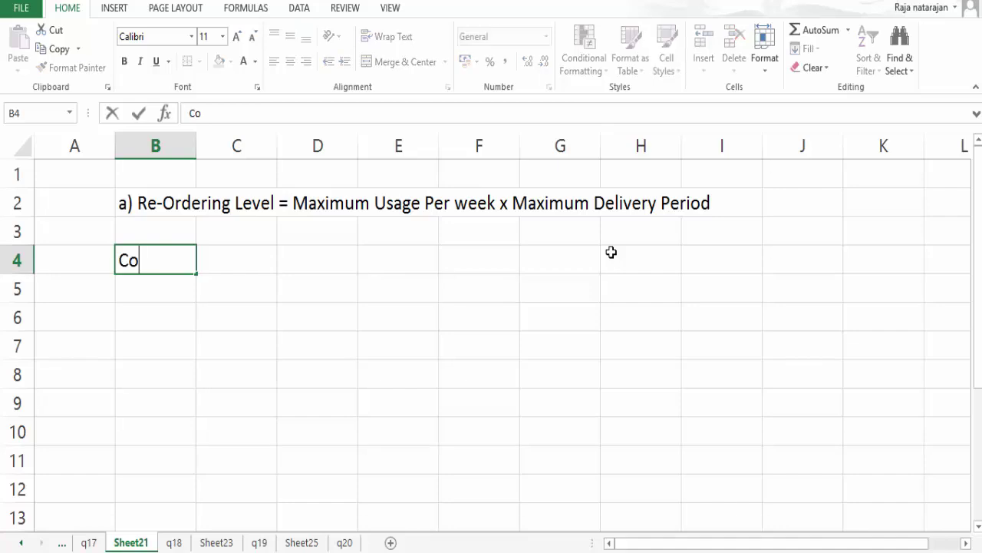
{"action": "type", "text": "mponent A"}
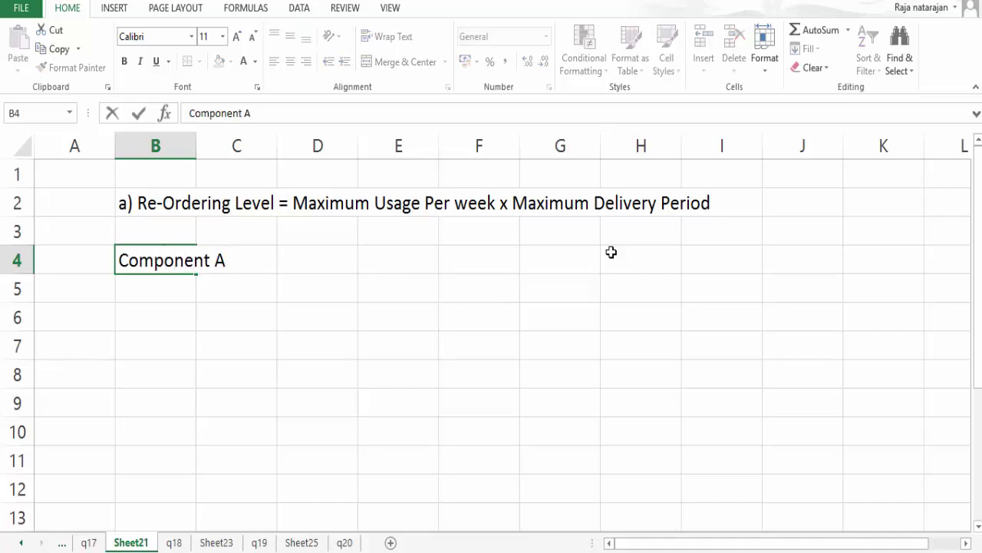
{"action": "key", "text": "Return"}
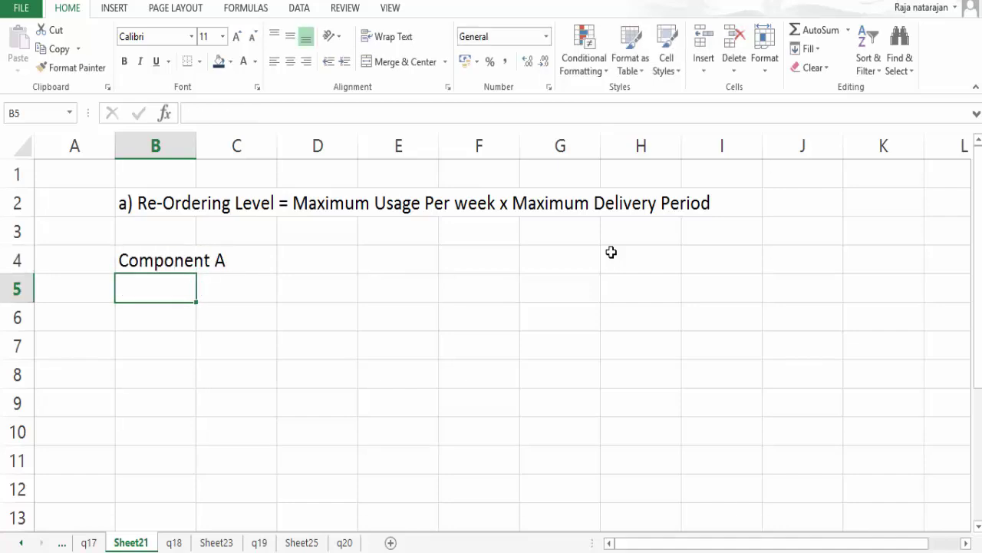
Add a "Maximum Usage per Week" row with its label in B5 and the q17 value 75 in E5.
{"action": "type", "text": "Maxi"}
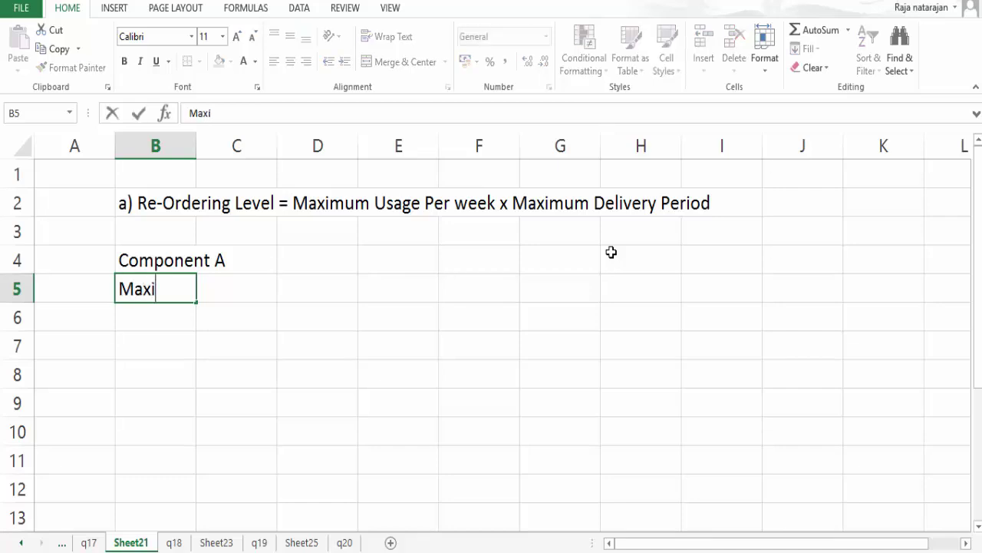
{"action": "type", "text": "mum Usag"}
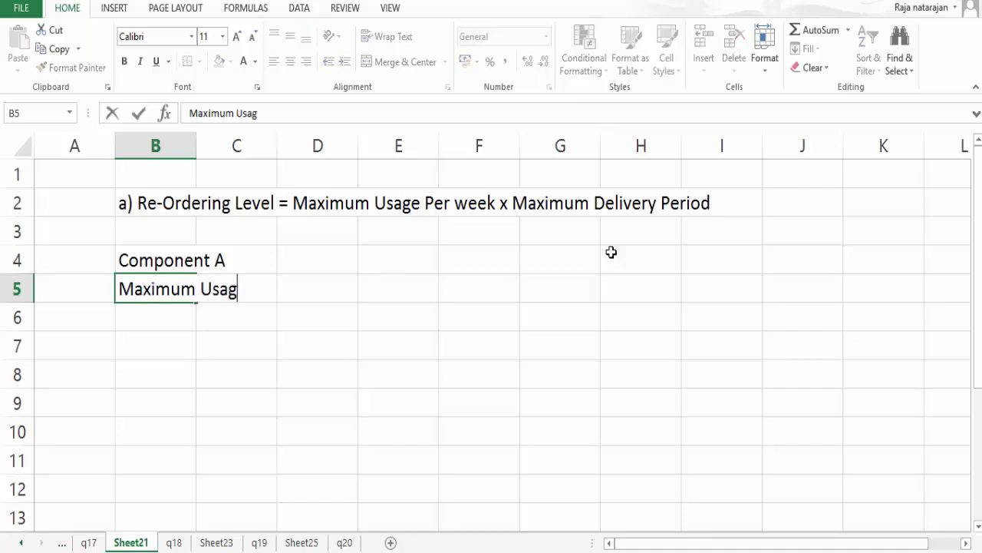
{"action": "type", "text": "e per Week"}
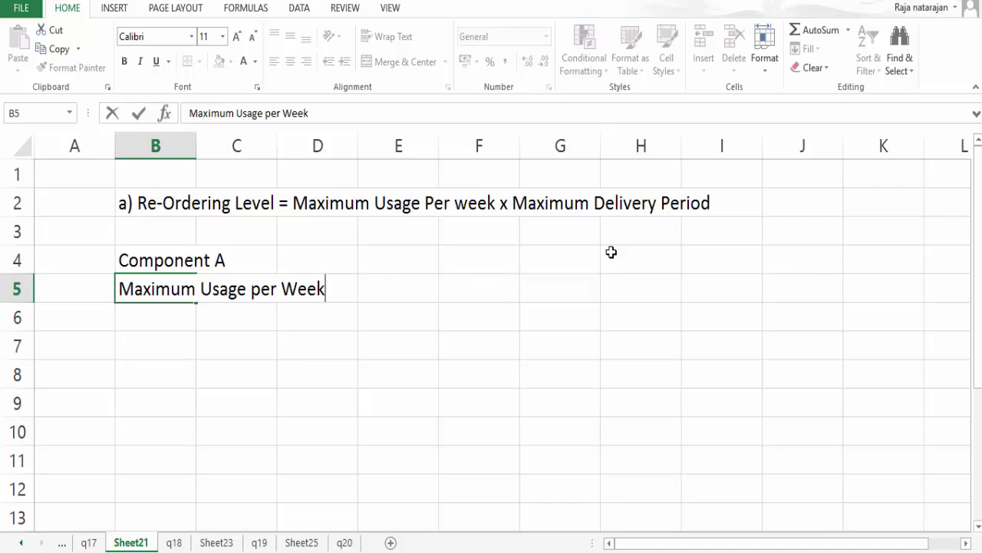
{"action": "key", "text": "Tab"}
{"action": "key", "text": "Tab"}
{"action": "key", "text": "Tab"}
{"action": "key", "text": "ctrl+Page_Up"}
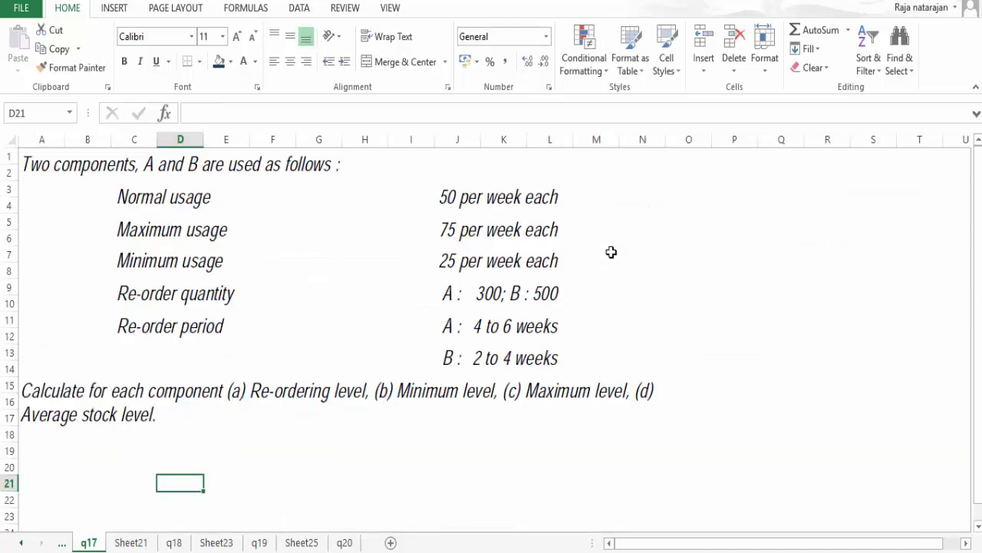
{"action": "key", "text": "ctrl+Page_Down"}
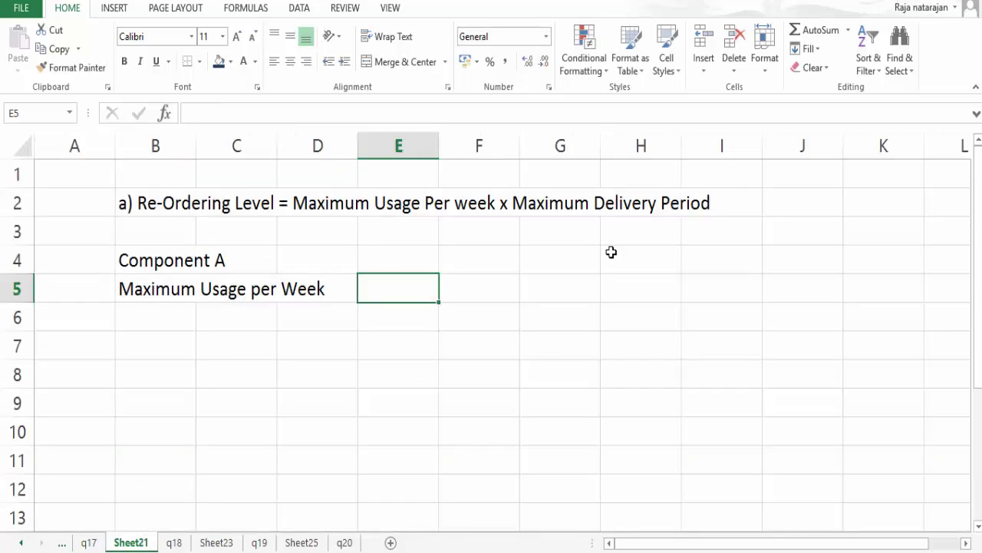
{"action": "type", "text": "75"}
{"action": "key", "text": "Return"}
Add a "Maximum Delivery Period" row with its label in B6 and component A's q17 value 6 in E6.
{"action": "key", "text": "Left"}
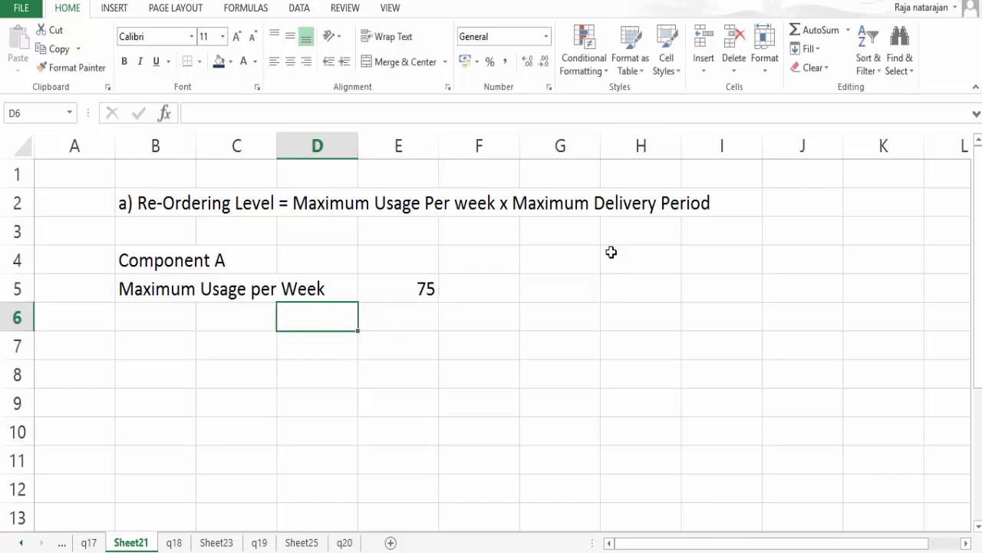
{"action": "key", "text": "Left"}
{"action": "key", "text": "Left"}
{"action": "type", "text": "Maximum "}
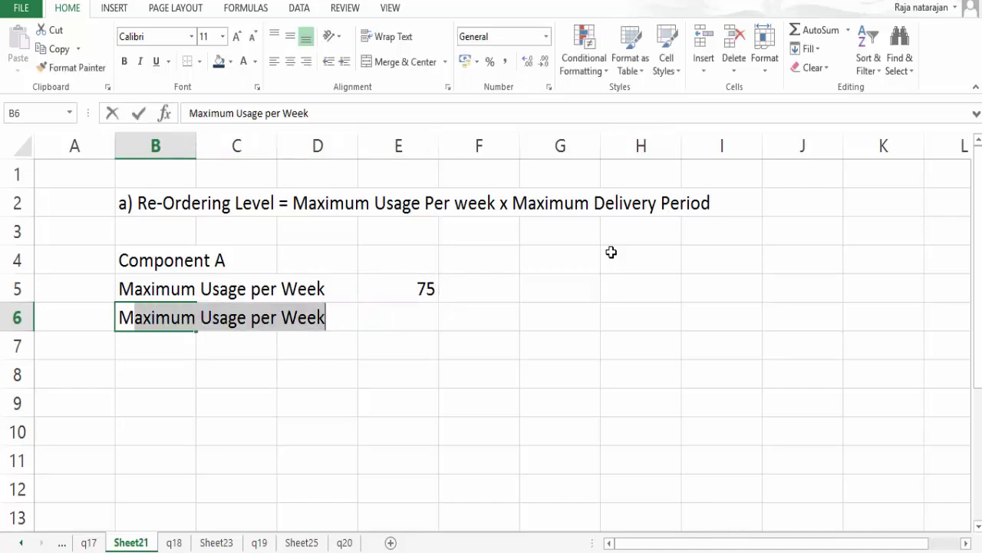
{"action": "type", "text": "De"}
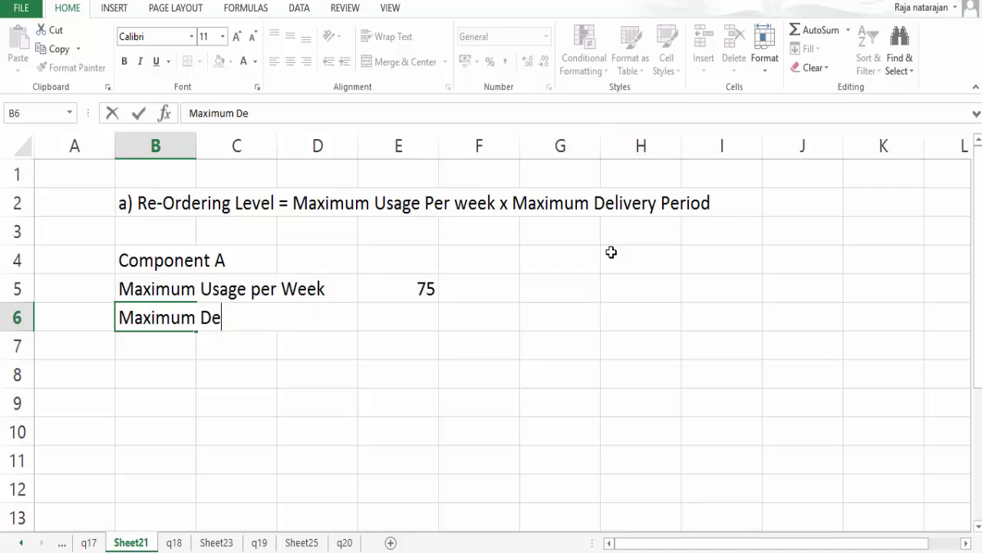
{"action": "type", "text": "livery Period"}
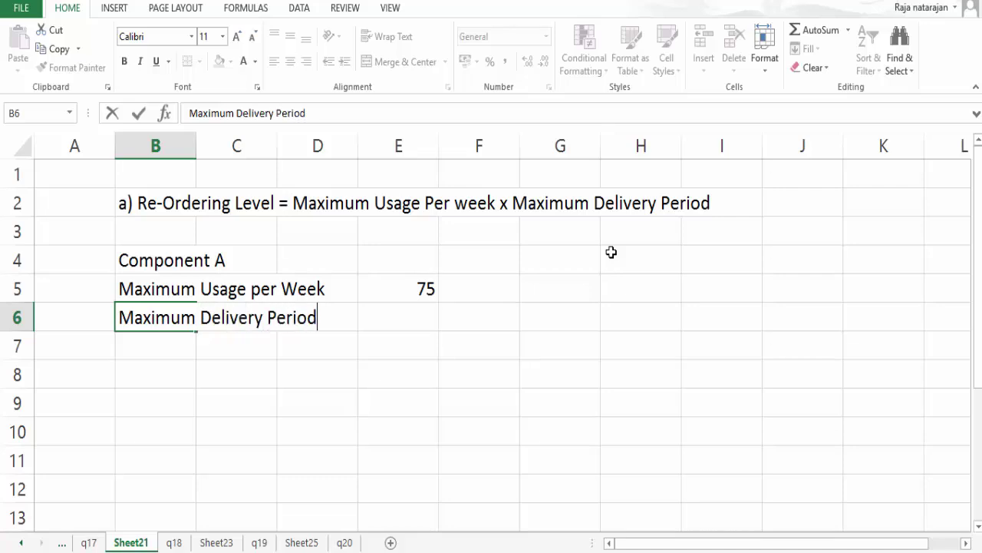
{"action": "key", "text": "Right"}
{"action": "key", "text": "Right"}
{"action": "key", "text": "Right"}
{"action": "key", "text": "ctrl+Page_Up"}
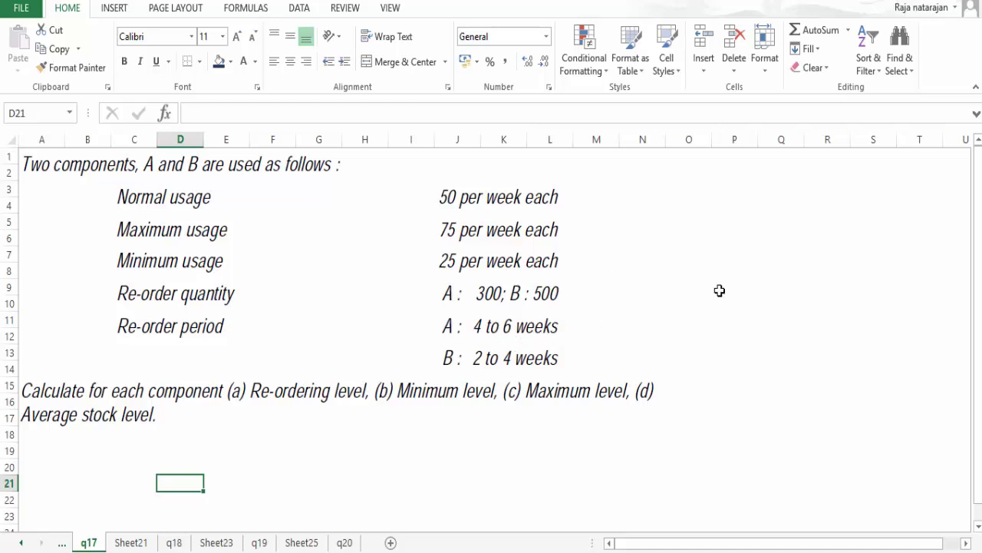
{"action": "key", "text": "ctrl+Page_Down"}
{"action": "type", "text": "6"}
{"action": "key", "text": "Return"}
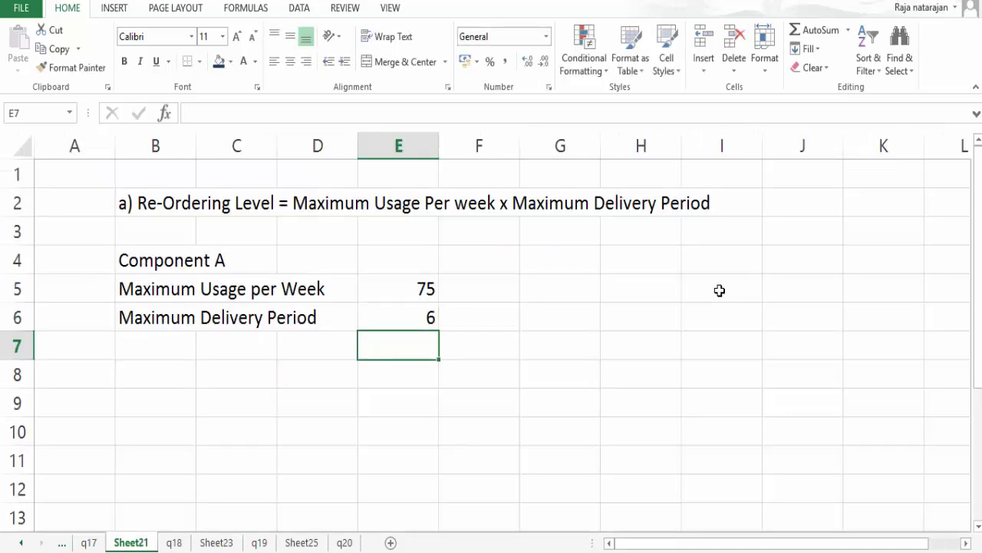
Enter the label "Re-Order Level" in B7 and select E7 for its value.
{"action": "key", "text": "Left"}
{"action": "key", "text": "Left"}
{"action": "key", "text": "Left"}
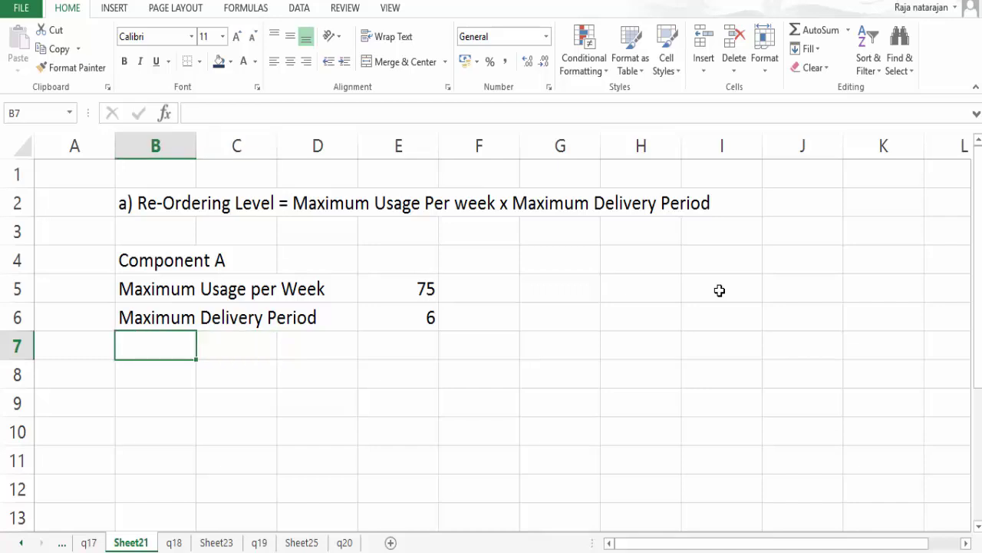
{"action": "type", "text": "Re-Or"}
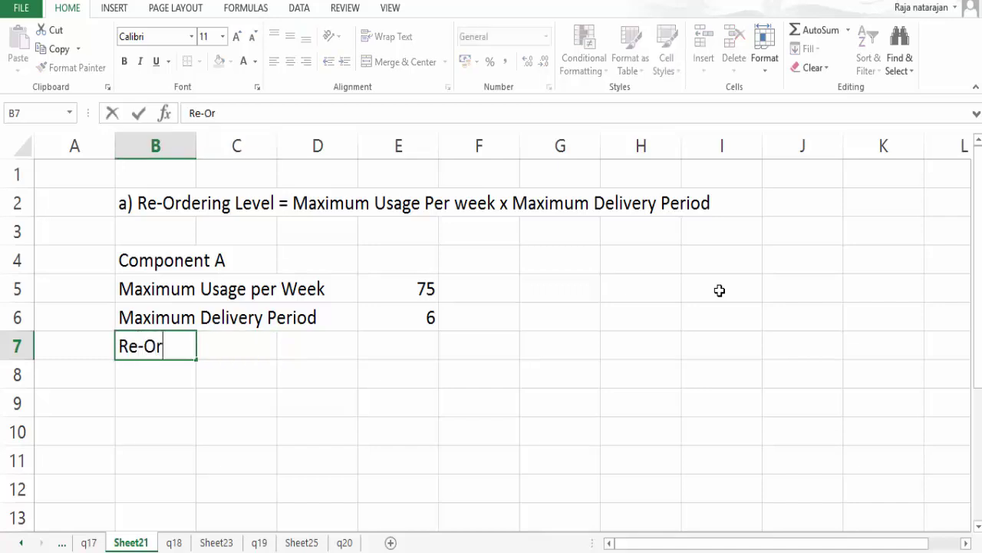
{"action": "type", "text": "der Level"}
{"action": "key", "text": "Right"}
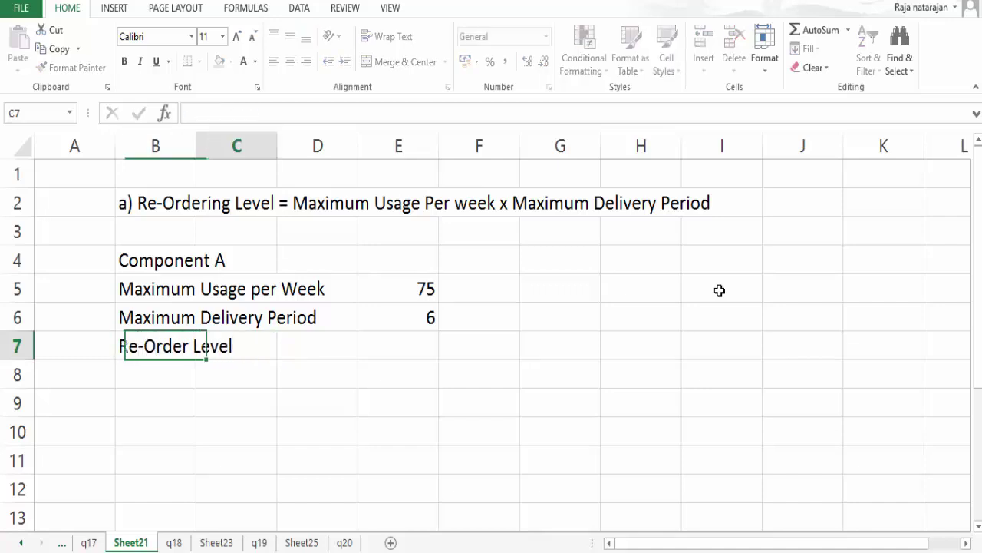
{"action": "key", "text": "Right"}
{"action": "key", "text": "Right"}
{"action": "type", "text": "="}
{"action": "key", "text": "Up"}
{"action": "key", "text": "Up"}
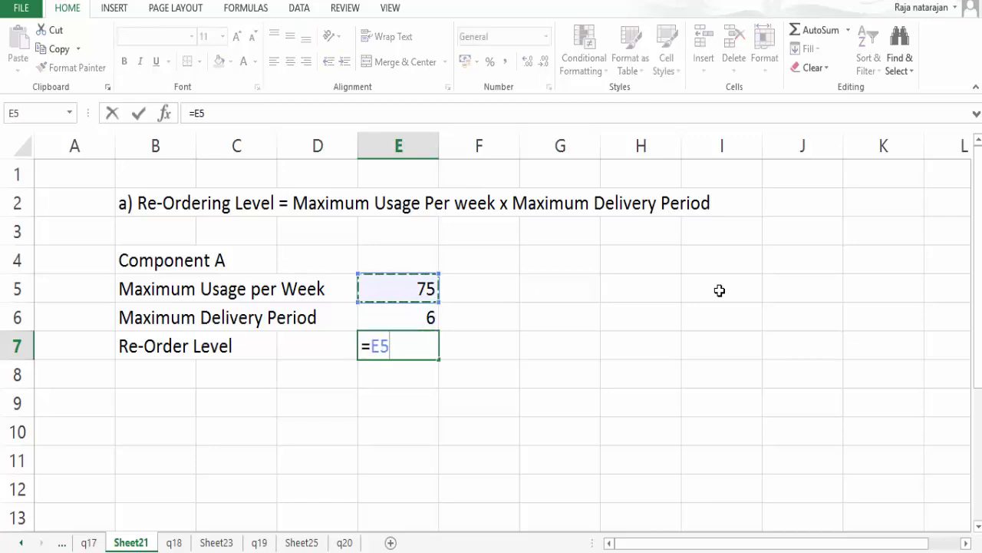
{"action": "type", "text": "8"}
{"action": "key", "text": "Up"}
{"action": "key", "text": "Down"}
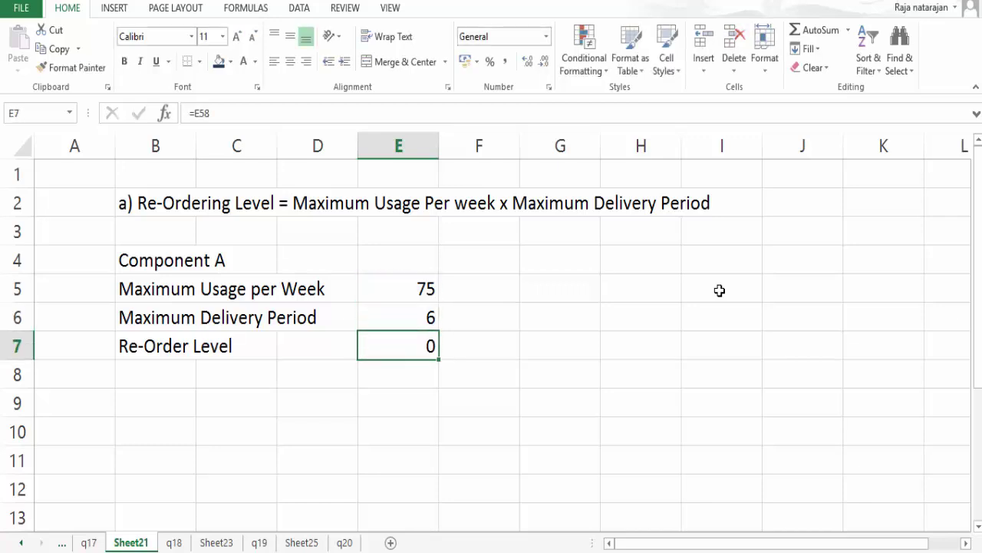
Calculate component A's re-order level in E7 with the formula =E5*E6.
{"action": "type", "text": "="}
{"action": "key", "text": "Up"}
{"action": "key", "text": "Up"}
{"action": "type", "text": "*"}
{"action": "key", "text": "Up"}
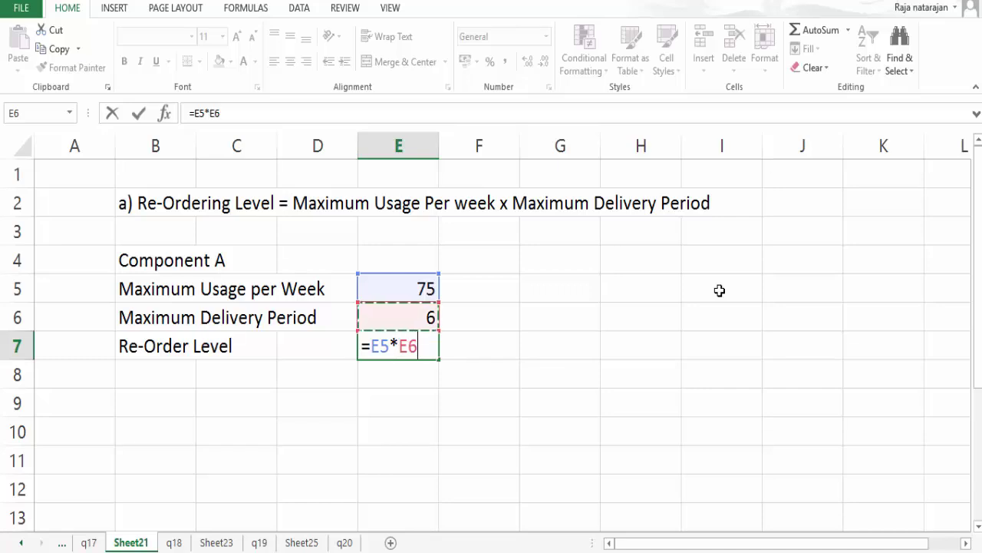
{"action": "key", "text": "Return"}
{"action": "key", "text": "Up"}
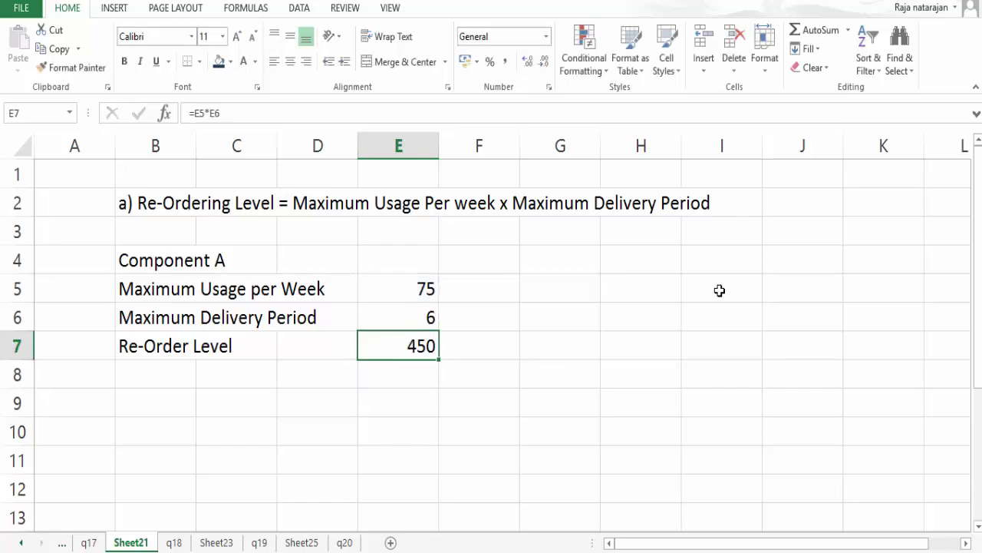
Make the "Component A" heading in B4 and the "Re-Order Level" label in B7 bold.
{"action": "key", "text": "Up"}
{"action": "key", "text": "Up"}
{"action": "key", "text": "Up"}
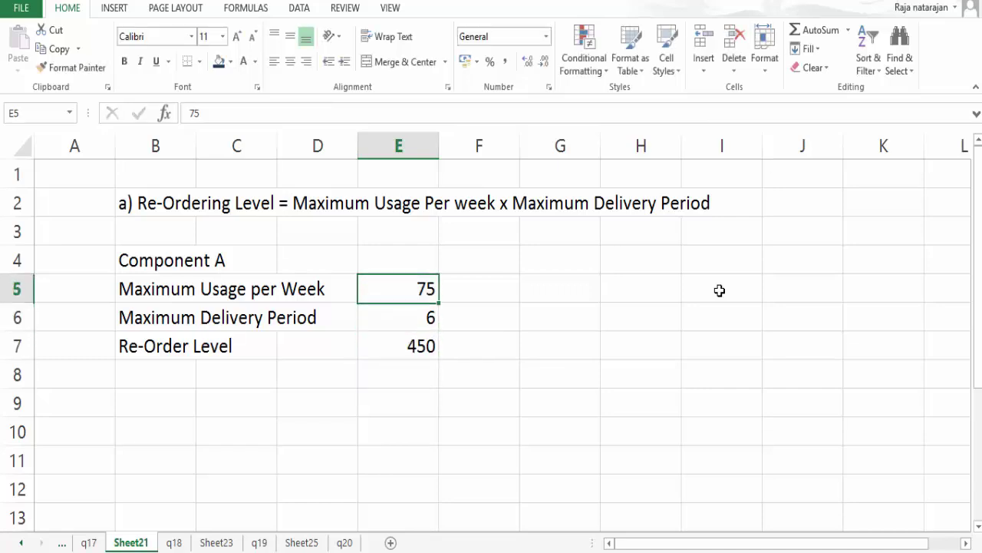
{"action": "key", "text": "Left"}
{"action": "key", "text": "Left"}
{"action": "key", "text": "Left"}
{"action": "key", "text": "ctrl+b"}
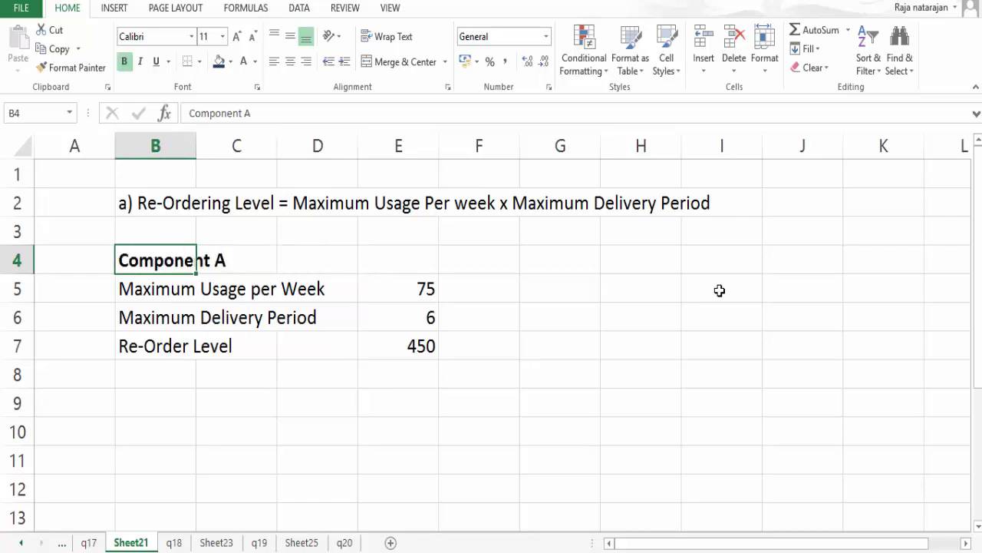
{"action": "key", "text": "Down"}
{"action": "key", "text": "Down"}
{"action": "key", "text": "Down"}
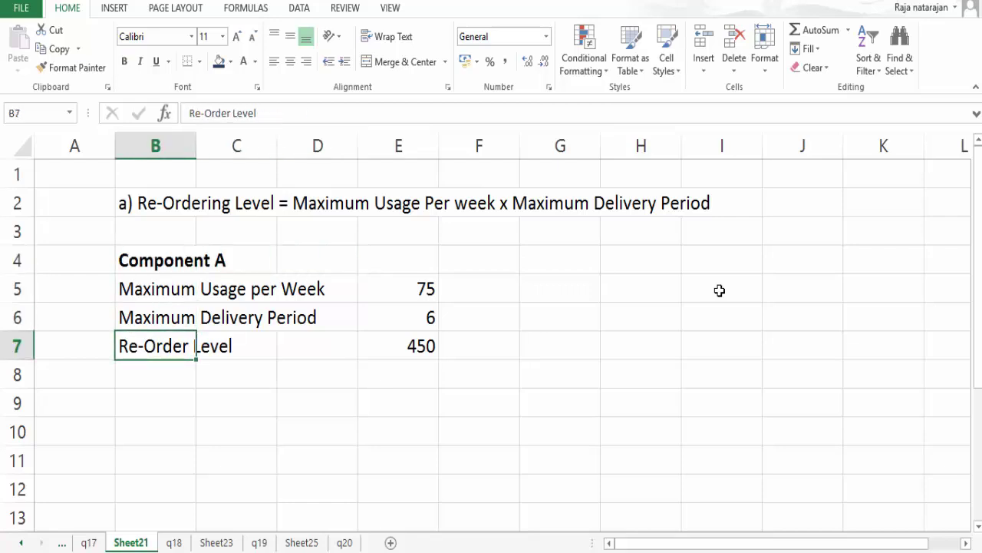
{"action": "key", "text": "ctrl+b"}
Copy the component A labels from B4:B7 to the block starting at G4.
{"action": "key", "text": "Up"}
{"action": "key", "text": "Up"}
{"action": "key", "text": "Up"}
{"action": "key", "text": "shift+Down"}
{"action": "key", "text": "shift+Down"}
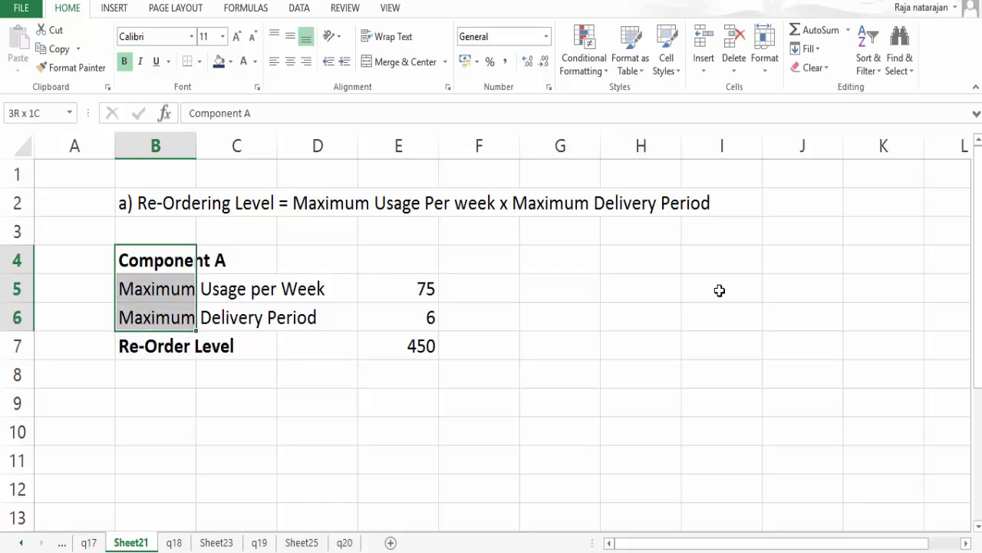
{"action": "key", "text": "shift+Down"}
{"action": "key", "text": "ctrl+c"}
{"action": "key", "text": "Right"}
{"action": "key", "text": "Right"}
{"action": "key", "text": "Right"}
{"action": "key", "text": "Right"}
{"action": "key", "text": "Right"}
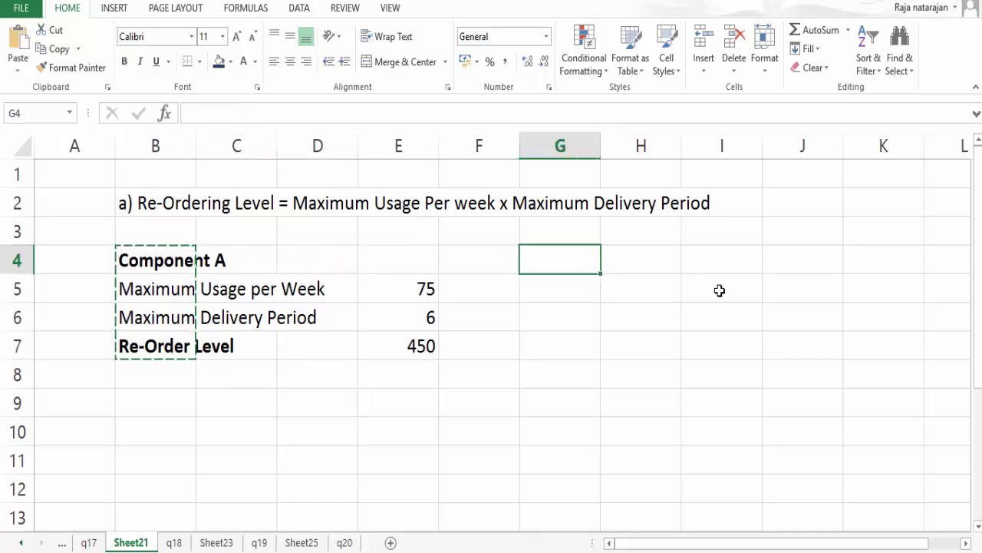
{"action": "key", "text": "ctrl+v"}
{"action": "key", "text": "Escape"}
Change the copied heading in G4 to "Component B".
{"action": "key", "text": "F2"}
{"action": "key", "text": "BackSpace"}
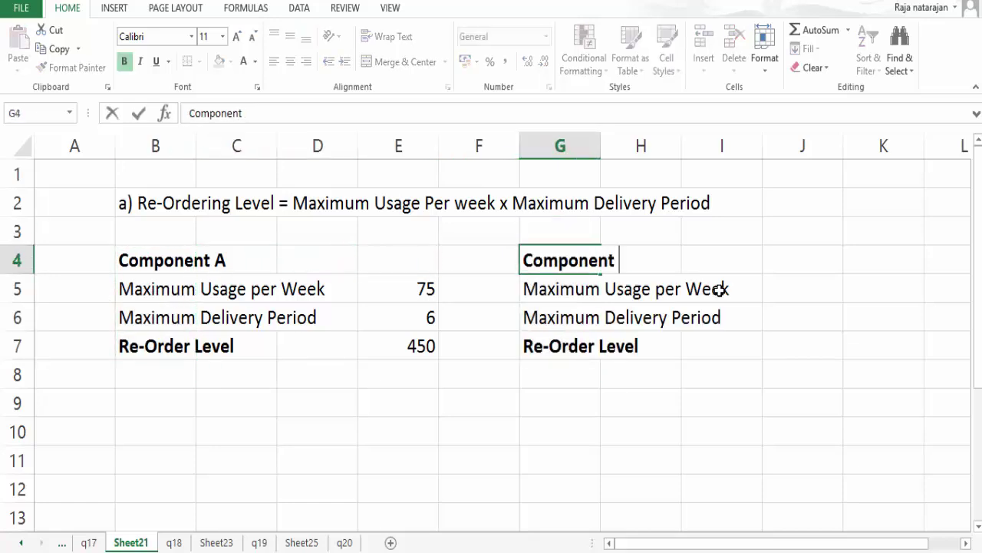
{"action": "type", "text": "B"}
{"action": "key", "text": "Return"}
Fill component B's maximum usage per week in J5 by linking it to component A's value with =E5.
{"action": "key", "text": "Right"}
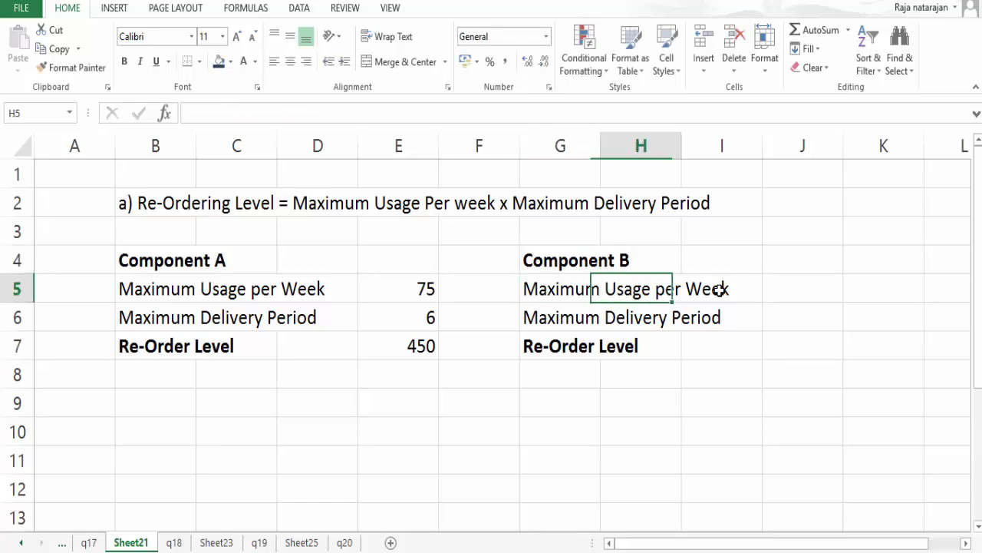
{"action": "key", "text": "Right"}
{"action": "key", "text": "Right"}
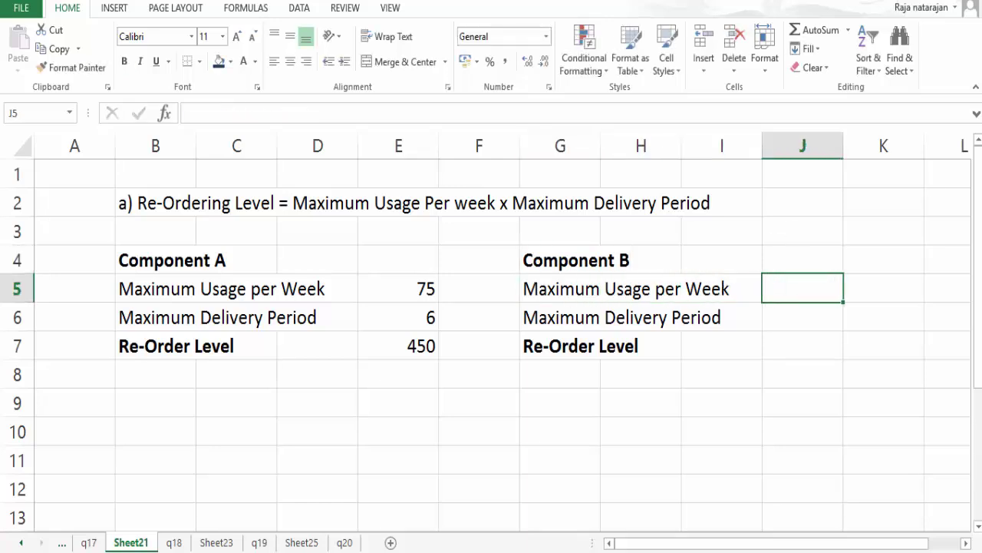
{"action": "type", "text": "="}
{"action": "key", "text": "Left"}
{"action": "key", "text": "Left"}
{"action": "key", "text": "Left"}
{"action": "key", "text": "Left"}
{"action": "key", "text": "Left"}
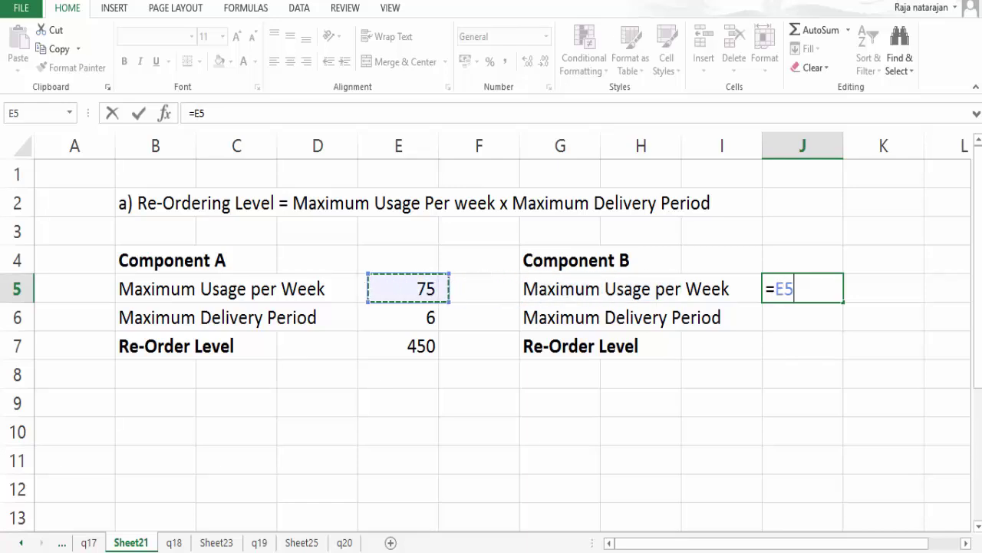
{"action": "key", "text": "Return"}
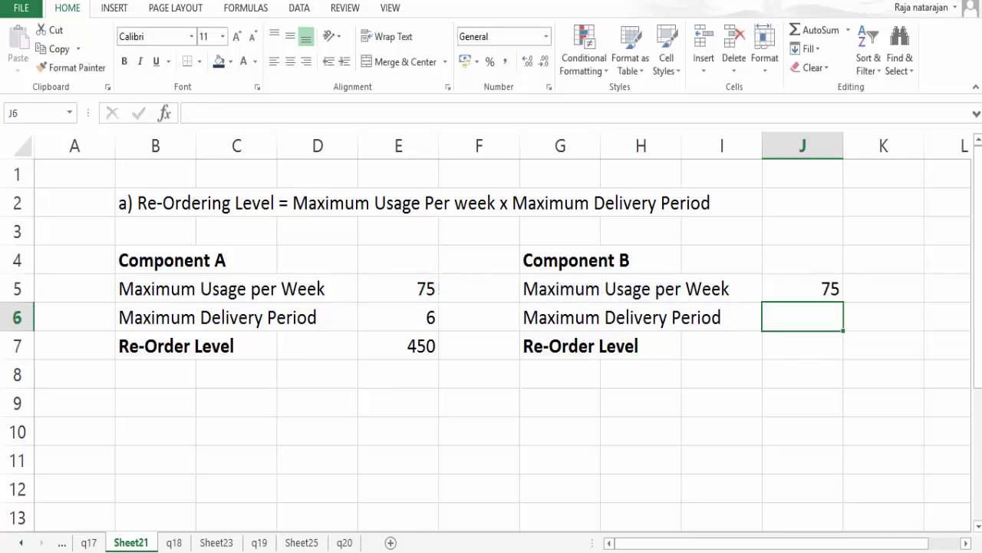
Look up component B's re-order period on q17 and enter 4 as its maximum delivery period in J6.
{"action": "key", "text": "ctrl+Page_Up"}
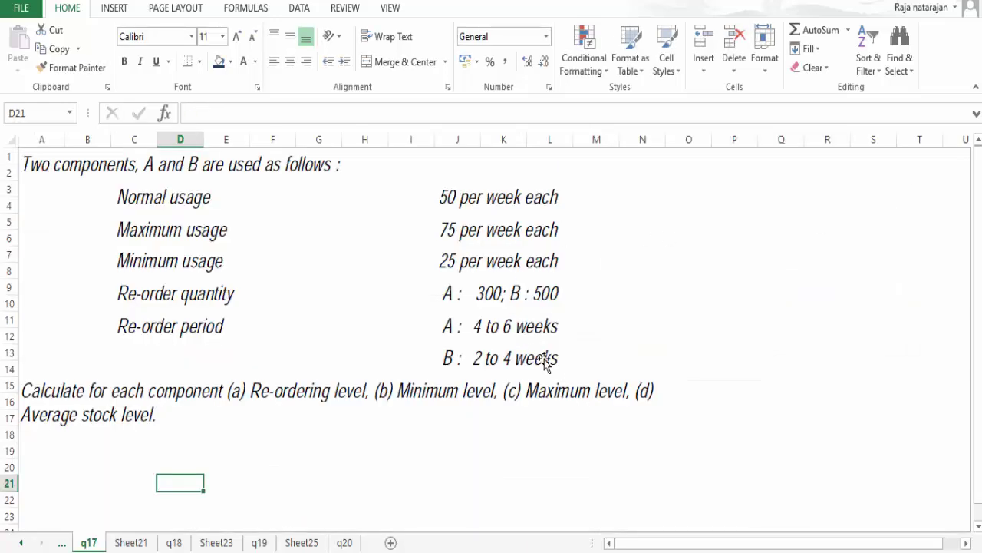
{"action": "key", "text": "ctrl+Page_Down"}
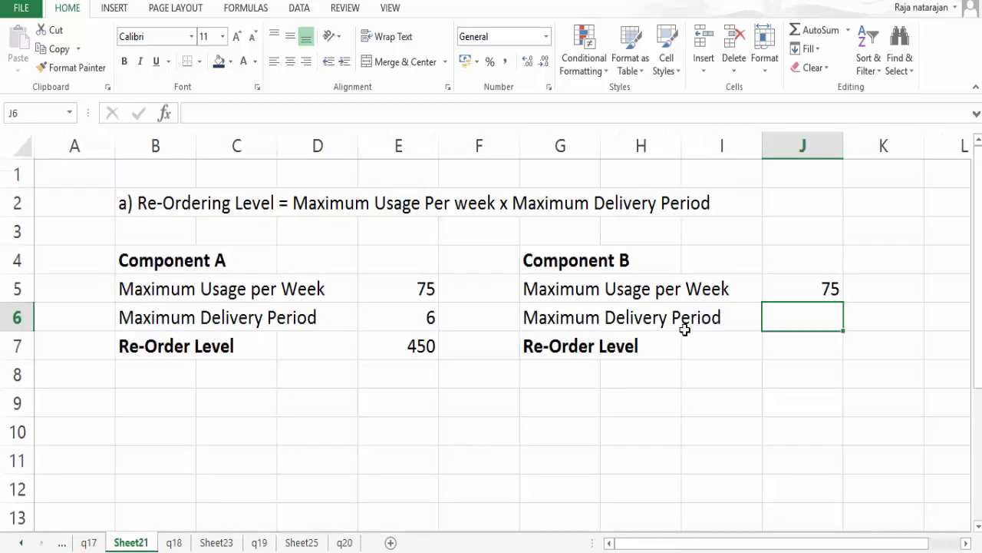
{"action": "type", "text": "4"}
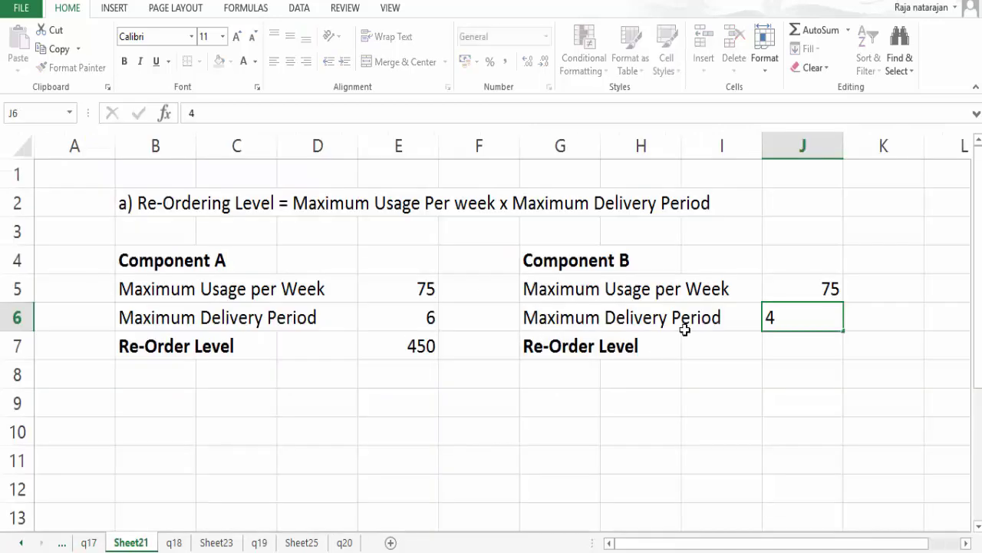
{"action": "key", "text": "Tab"}
{"action": "key", "text": "Left"}
{"action": "key", "text": "Down"}
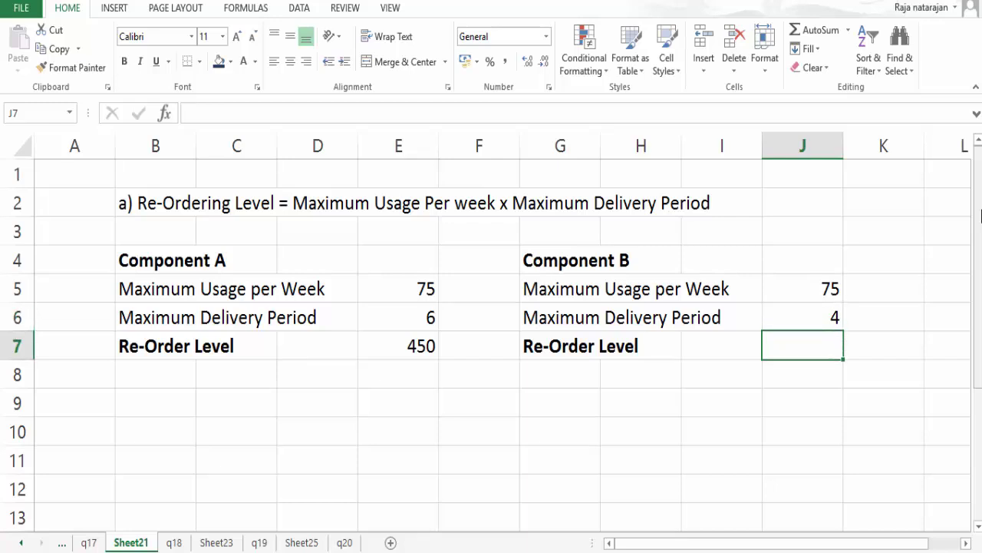
Calculate component B's re-order level in J7 with the formula =J5*J6.
{"action": "type", "text": "="}
{"action": "key", "text": "Up"}
{"action": "key", "text": "Up"}
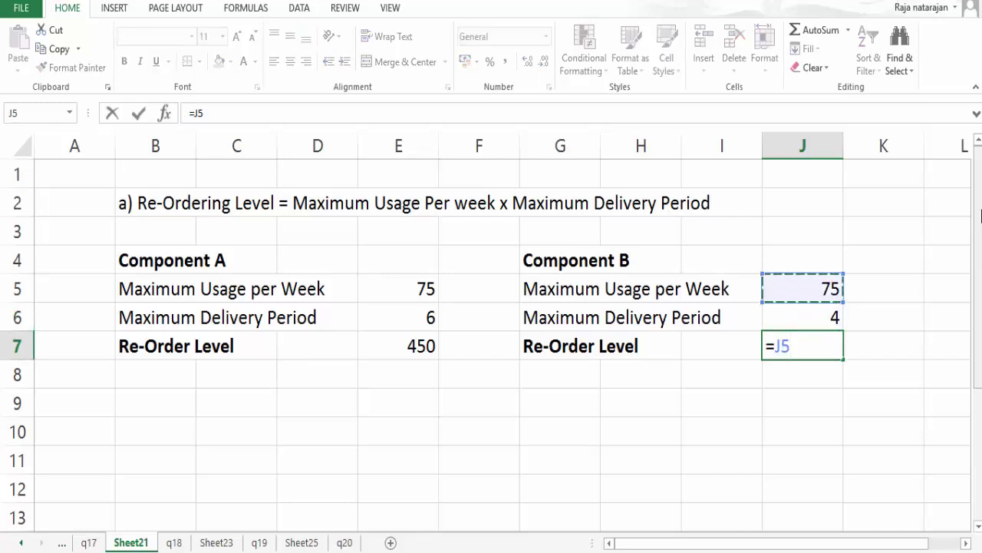
{"action": "type", "text": "*"}
{"action": "key", "text": "Up"}
{"action": "key", "text": "Return"}
{"action": "key", "text": "Up"}
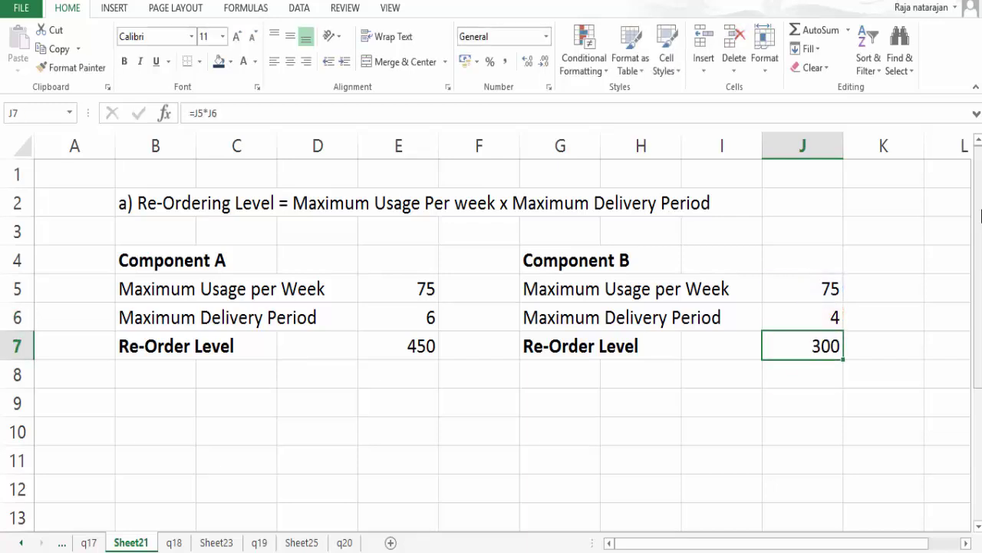
Make component B's re-order level in J7 and the part a formula heading in B2 bold.
{"action": "key", "text": "ctrl+b"}
{"action": "key", "text": "Up"}
{"action": "key", "text": "Up"}
{"action": "key", "text": "Up"}
{"action": "key", "text": "Up"}
{"action": "key", "text": "Up"}
{"action": "key", "text": "Left"}
{"action": "key", "text": "Left"}
{"action": "key", "text": "Left"}
{"action": "key", "text": "Left"}
{"action": "key", "text": "Left"}
{"action": "key", "text": "Left"}
{"action": "key", "text": "Left"}
{"action": "key", "text": "Left"}
{"action": "key", "text": "ctrl+b"}
{"action": "key", "text": "Return"}
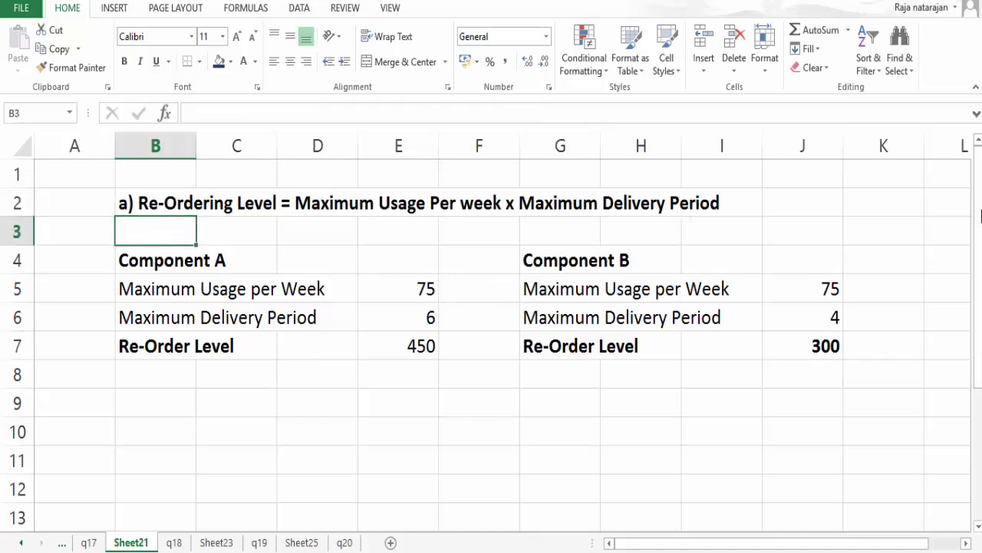
Start the next heading in B9 with "b)" and check on q17 what part b asks for.
{"action": "key", "text": "Down"}
{"action": "key", "text": "Down"}
{"action": "key", "text": "Down"}
{"action": "key", "text": "Down"}
{"action": "key", "text": "Down"}
{"action": "key", "text": "Down"}
{"action": "key", "text": "Down"}
{"action": "key", "text": "Up"}
{"action": "type", "text": "b"}
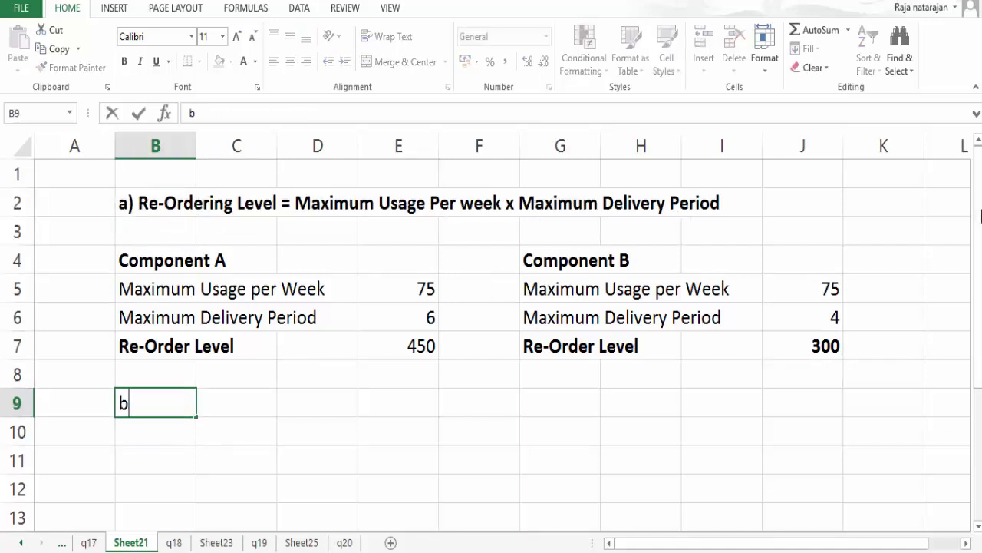
{"action": "type", "text": ")"}
{"action": "key", "text": "ctrl+Return"}
{"action": "key", "text": "ctrl+Page_Up"}
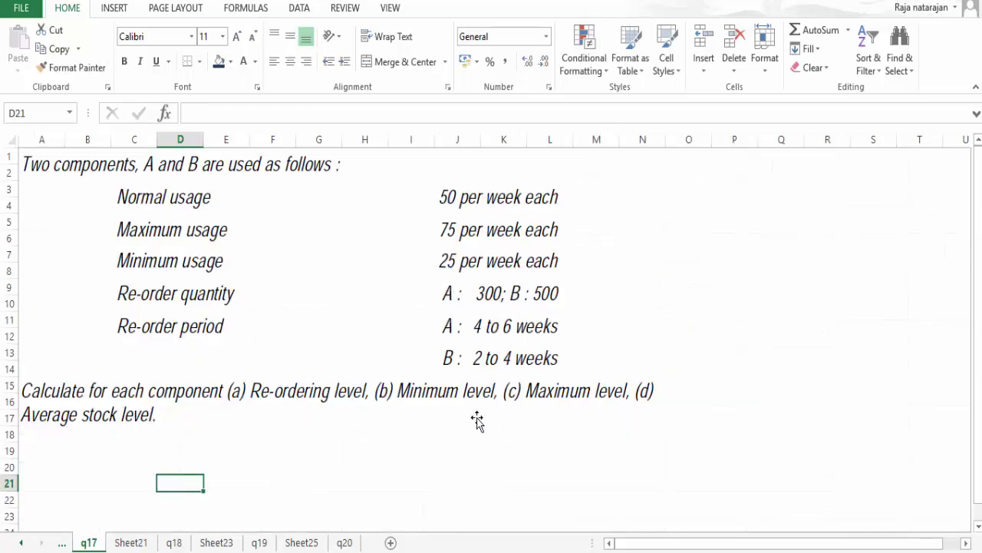
{"action": "key", "text": "ctrl+Page_Down"}
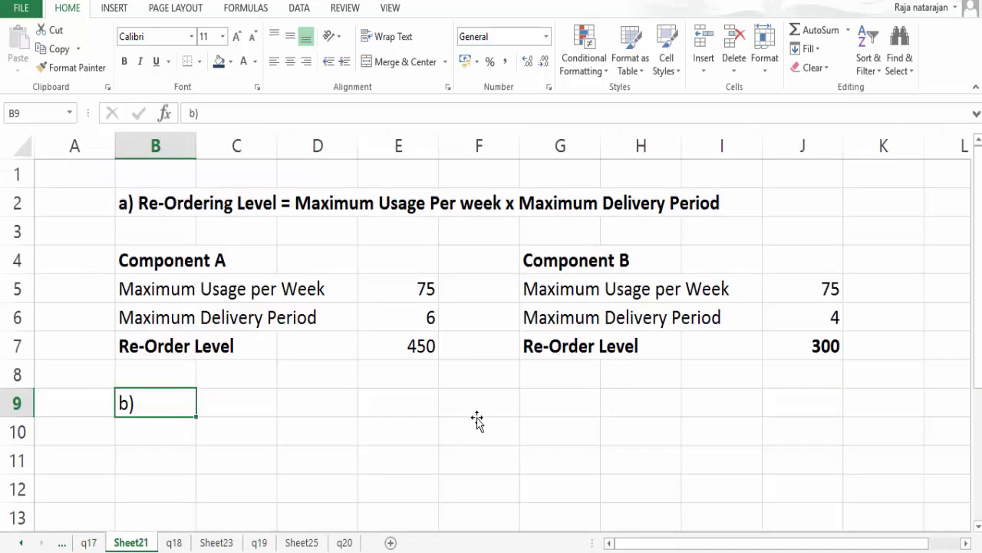
Complete the B9 heading as "b) Minimum Level = Re-Order Level - (Normal Usage x Average Period)" and make it bold.
{"action": "key", "text": "F2"}
{"action": "type", "text": "M"}
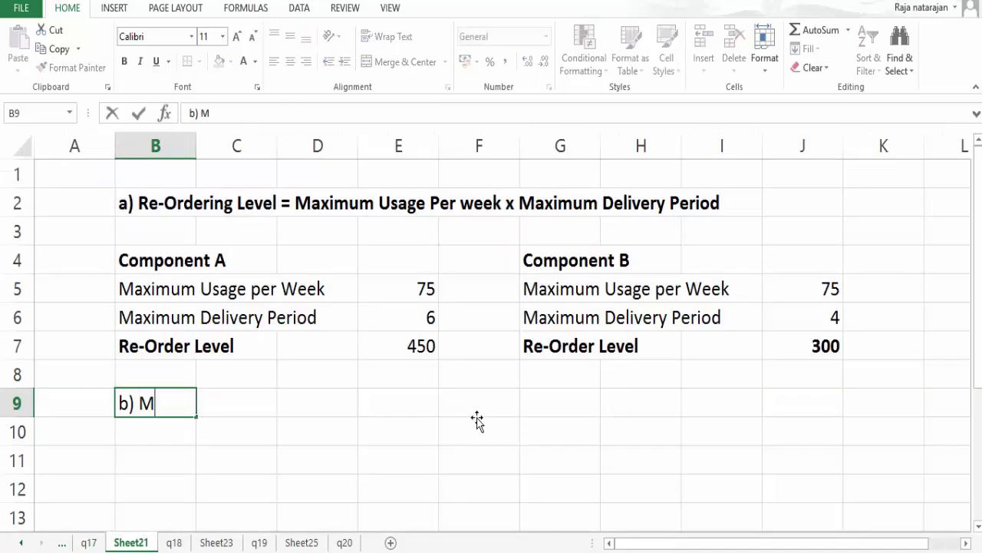
{"action": "type", "text": "inimum Leve"}
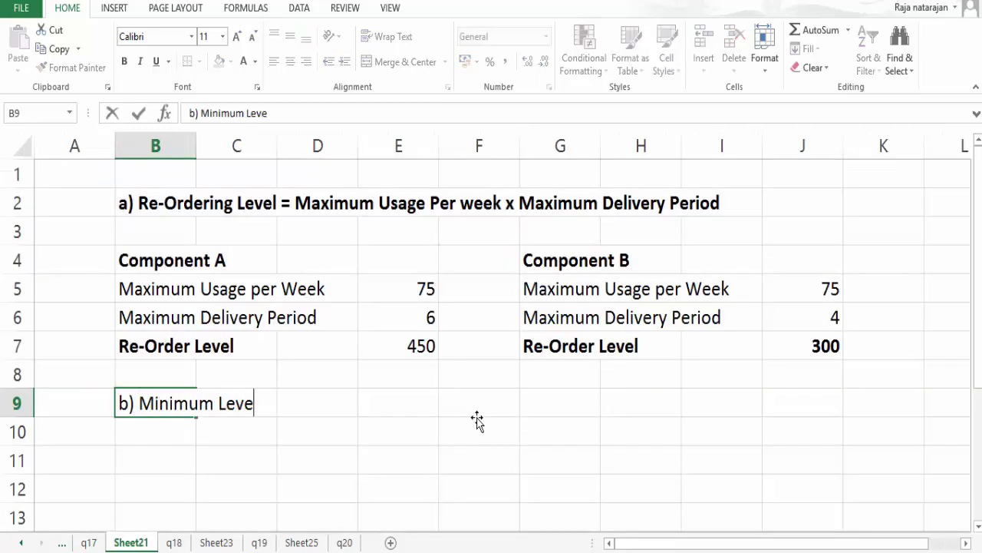
{"action": "type", "text": "l = Reo"}
{"action": "key", "text": "BackSpace"}
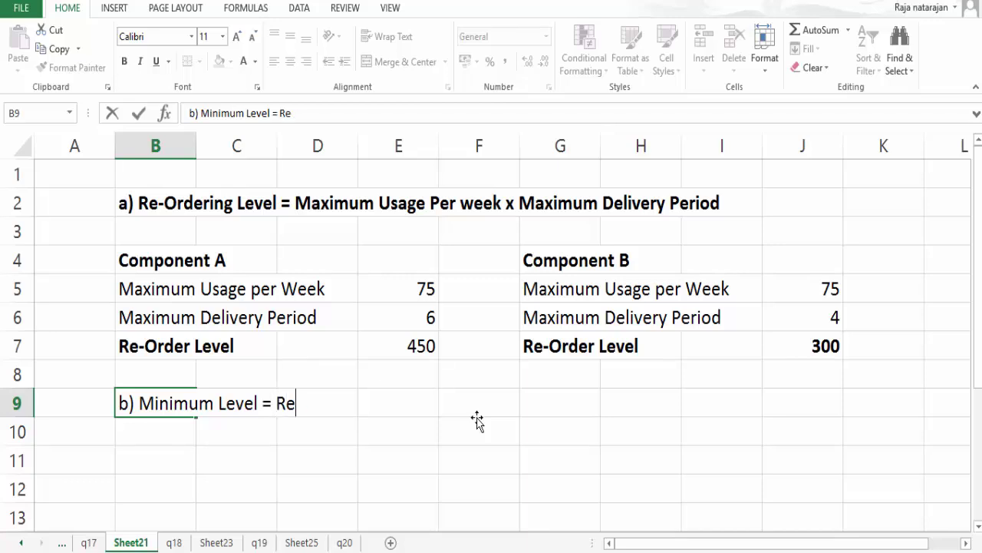
{"action": "type", "text": "-Order Le"}
{"action": "type", "text": "vel"}
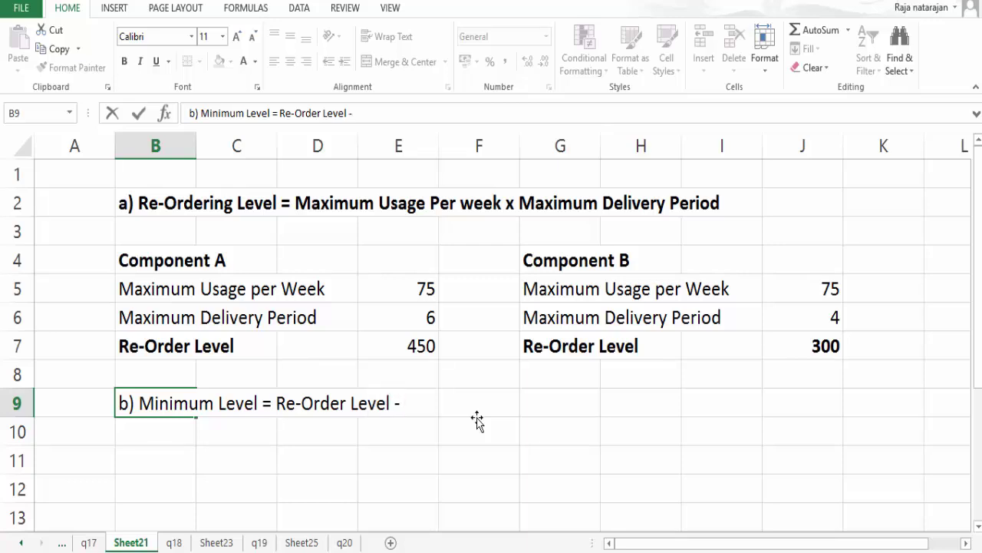
{"action": "type", "text": " - (Normal Usa"}
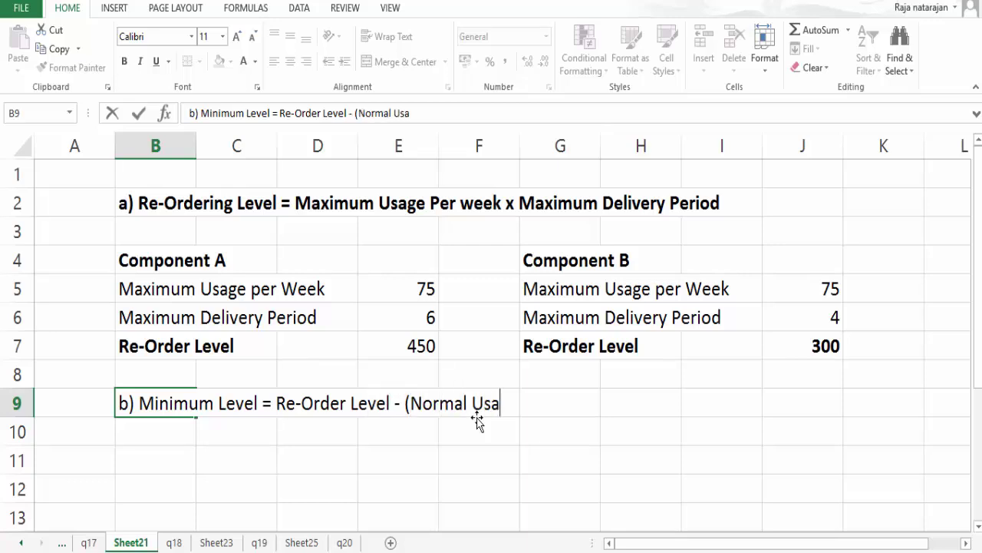
{"action": "type", "text": "ge x A"}
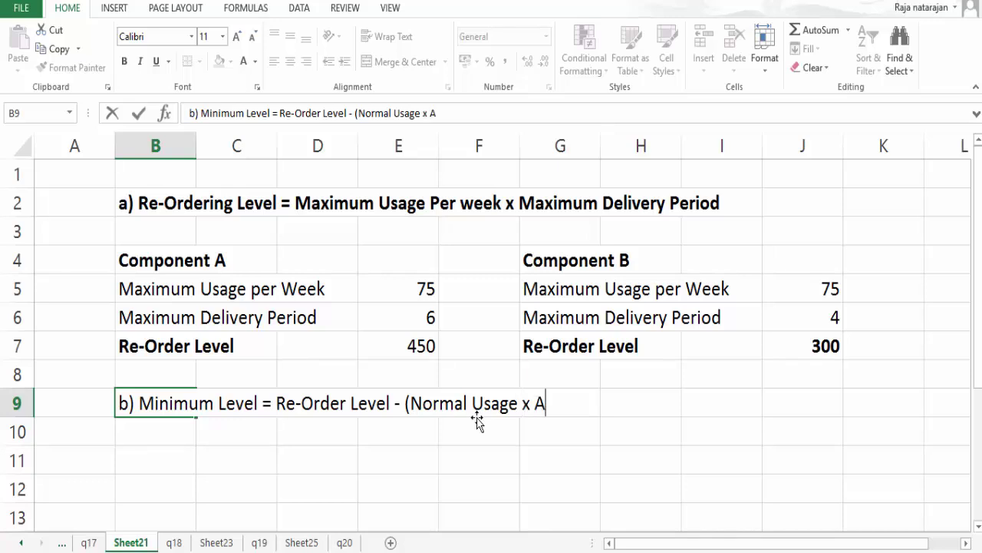
{"action": "type", "text": "verage "}
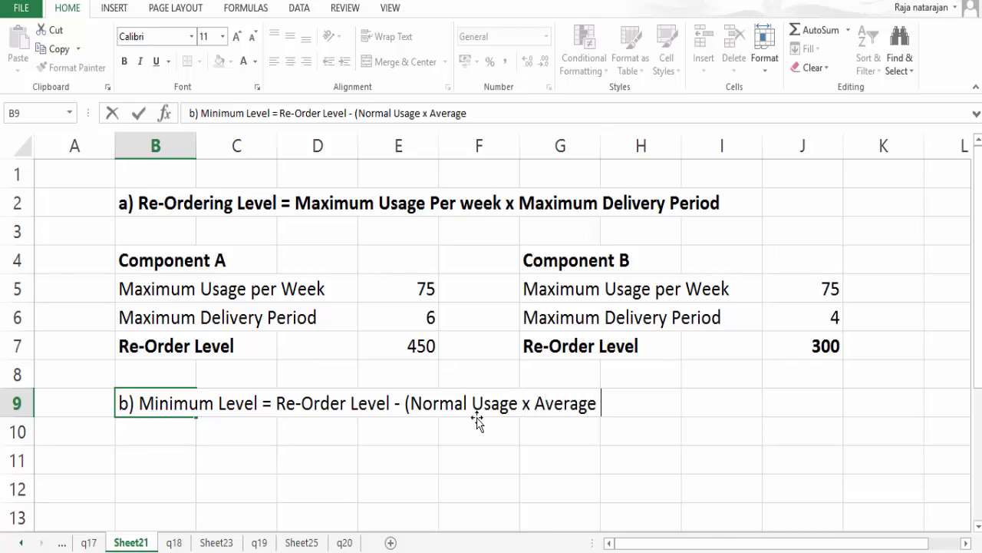
{"action": "type", "text": "Period)"}
{"action": "key", "text": "Return"}
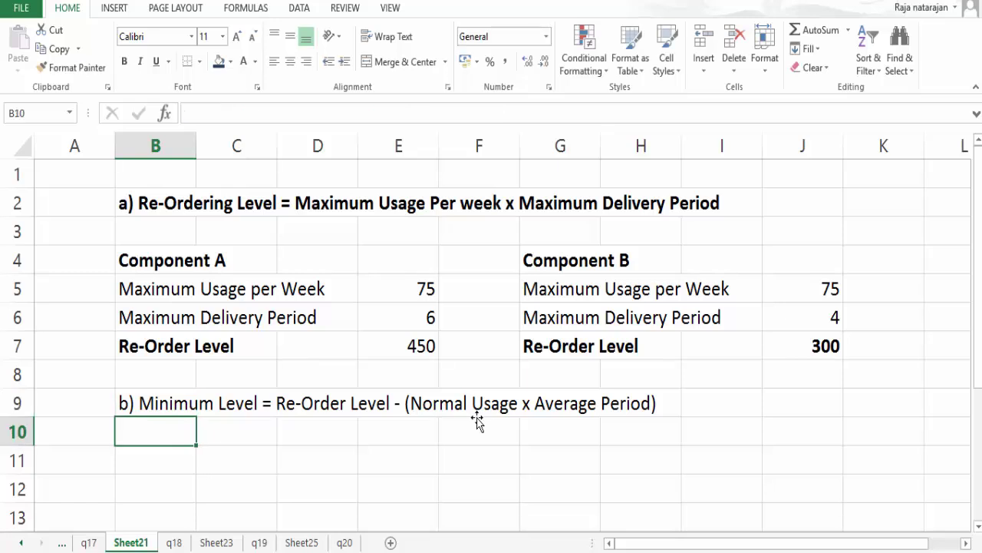
{"action": "left_click", "coordinate": [195, 404]}
{"action": "key", "text": "ctrl+b"}
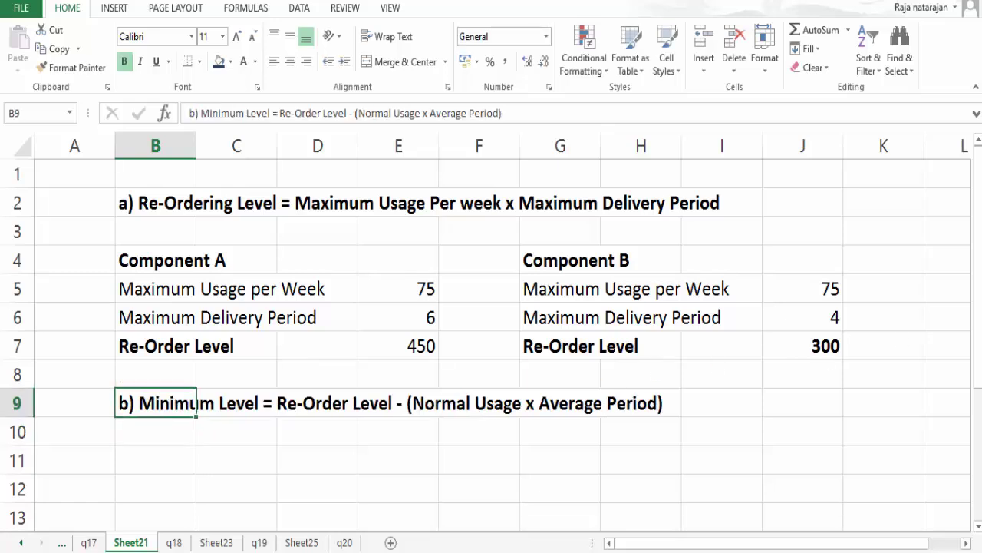
Add a bold component A heading for part b in B11 using the reference =B4.
{"action": "key", "text": "Down"}
{"action": "key", "text": "Down"}
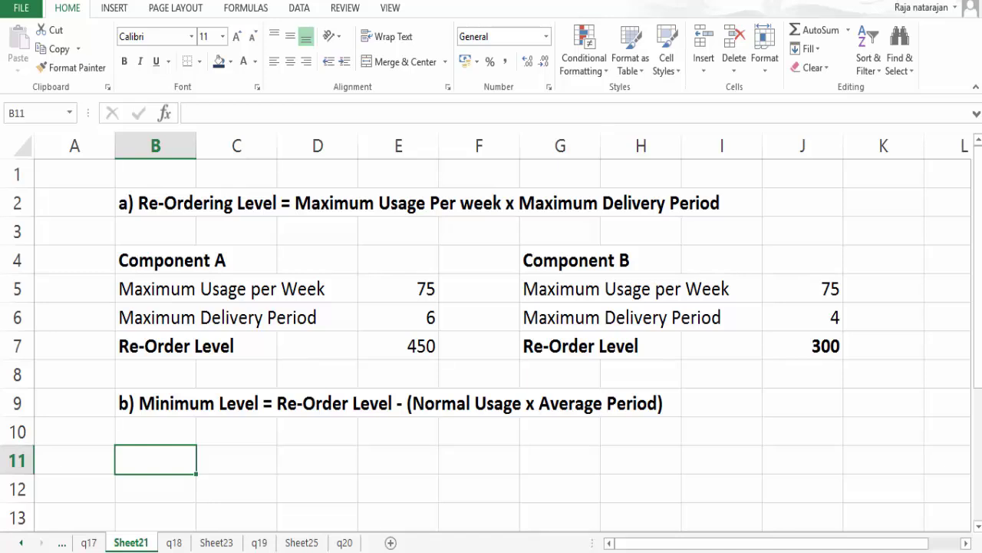
{"action": "type", "text": "="}
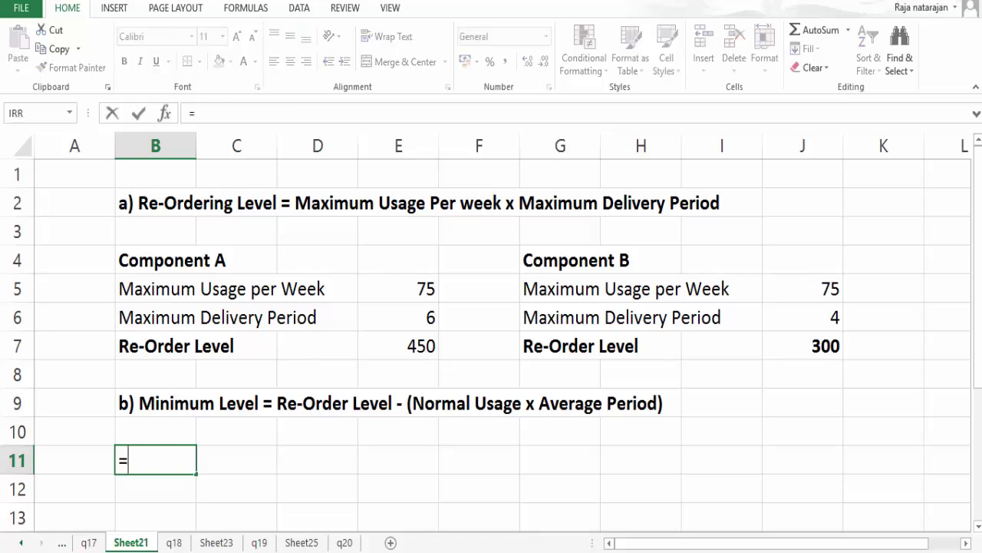
{"action": "key", "text": "Up"}
{"action": "key", "text": "Up"}
{"action": "key", "text": "Up"}
{"action": "key", "text": "Up"}
{"action": "key", "text": "Up"}
{"action": "key", "text": "Up"}
{"action": "key", "text": "Up"}
{"action": "key", "text": "Return"}
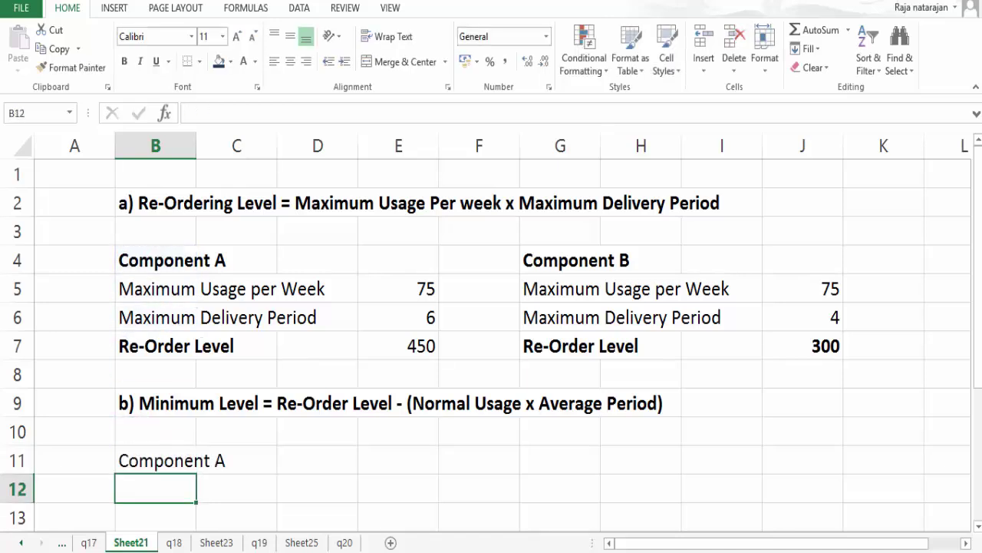
{"action": "key", "text": "Up"}
{"action": "key", "text": "ctrl+b"}
Copy the B11 heading to G11 as part b's component B heading.
{"action": "key", "text": "ctrl+c"}
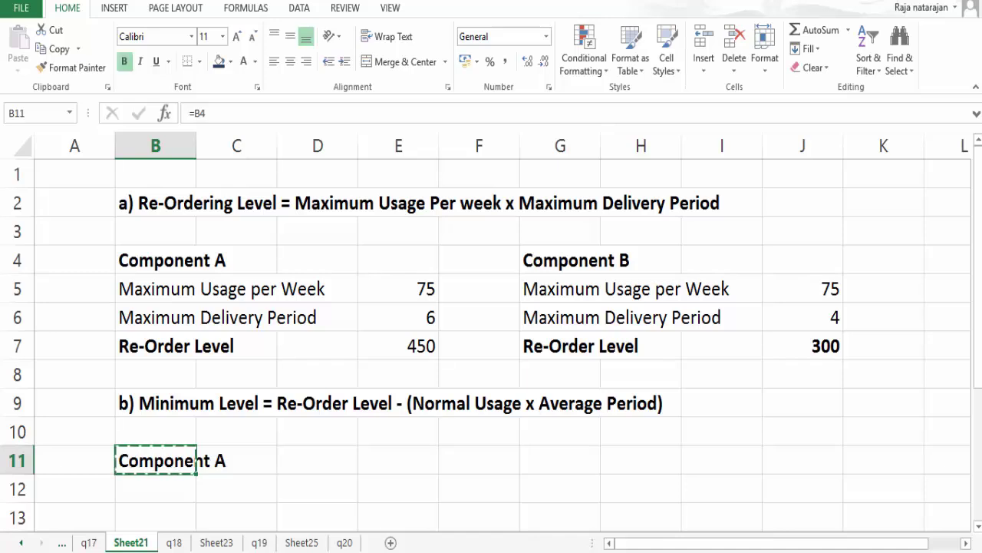
{"action": "key", "text": "Right"}
{"action": "key", "text": "Right"}
{"action": "key", "text": "Right"}
{"action": "key", "text": "Right"}
{"action": "key", "text": "Right"}
{"action": "key", "text": "Return"}
Add component A's re-order level label for part b in B12 using the reference =B7.
{"action": "key", "text": "Down"}
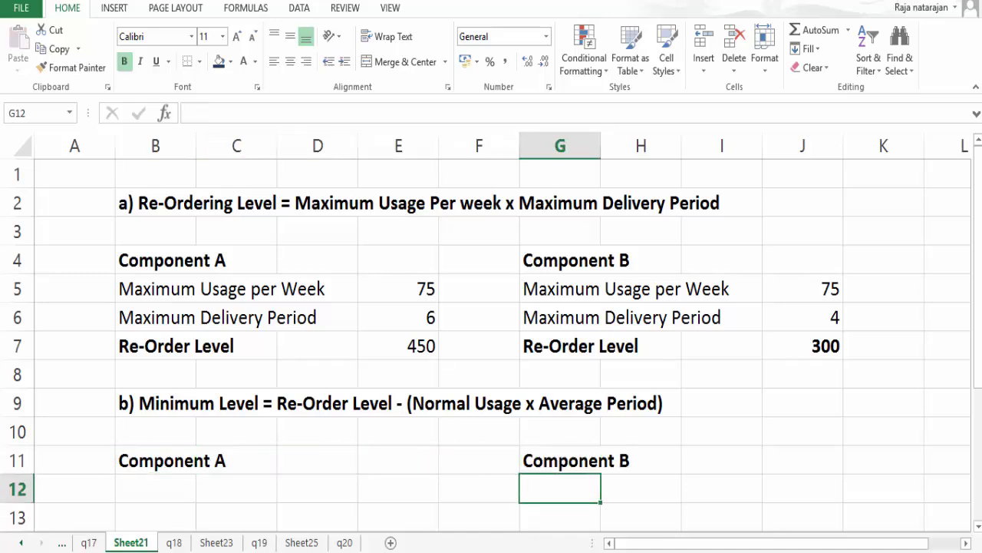
{"action": "key", "text": "Down"}
{"action": "key", "text": "Left"}
{"action": "key", "text": "Left"}
{"action": "key", "text": "Left"}
{"action": "key", "text": "Left"}
{"action": "key", "text": "Up"}
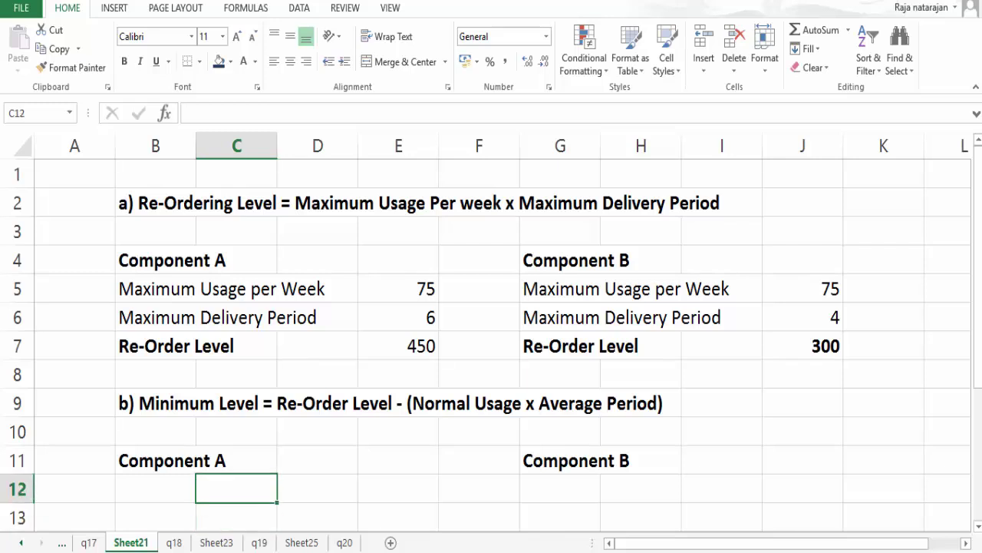
{"action": "key", "text": "Left"}
{"action": "type", "text": "="}
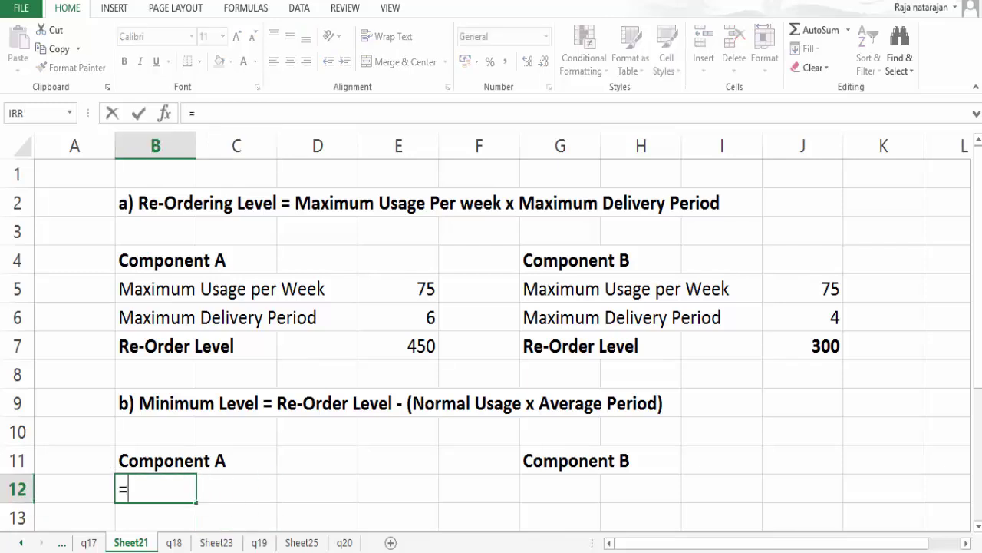
{"action": "key", "text": "Up"}
{"action": "key", "text": "Up"}
{"action": "key", "text": "Up"}
{"action": "key", "text": "Up"}
{"action": "key", "text": "Up"}
{"action": "key", "text": "Return"}
{"action": "key", "text": "Up"}
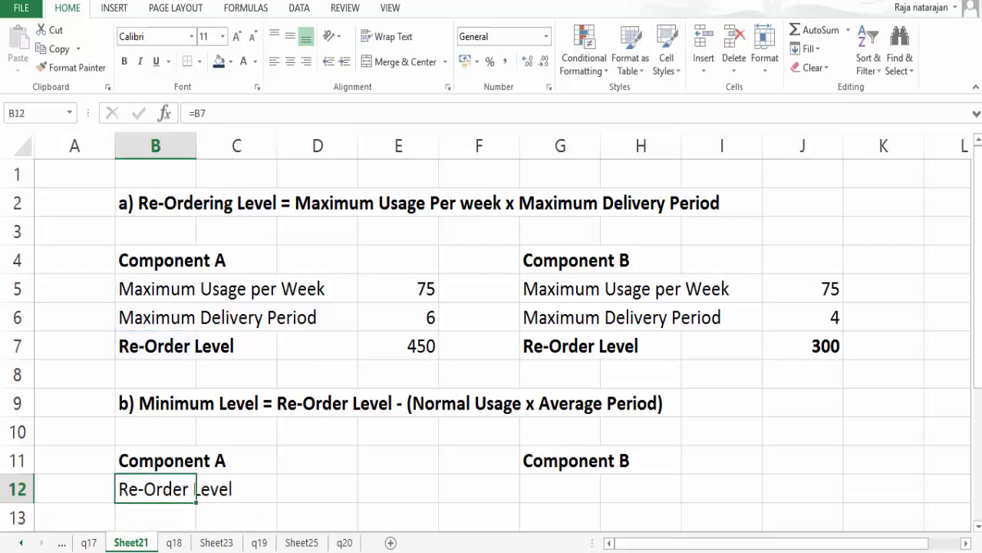
Copy the B12 reference to E12 to bring in component A's re-order level value.
{"action": "key", "text": "ctrl+c"}
{"action": "key", "text": "Right"}
{"action": "key", "text": "Right"}
{"action": "key", "text": "Right"}
{"action": "key", "text": "Return"}
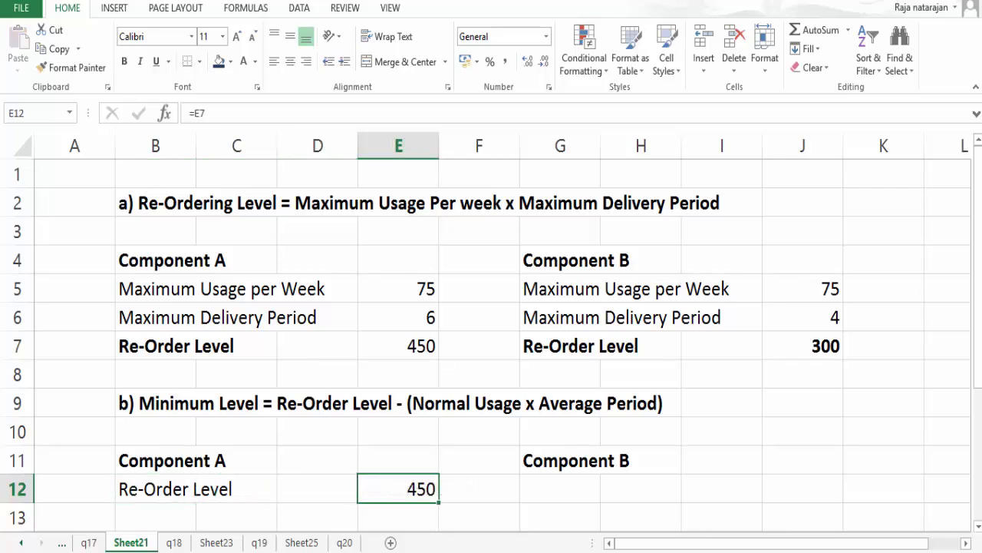
Copy the re-order level reference from E12 to G12 and J12 for component B's label and value.
{"action": "key", "text": "ctrl+c"}
{"action": "key", "text": "Right"}
{"action": "key", "text": "Right"}
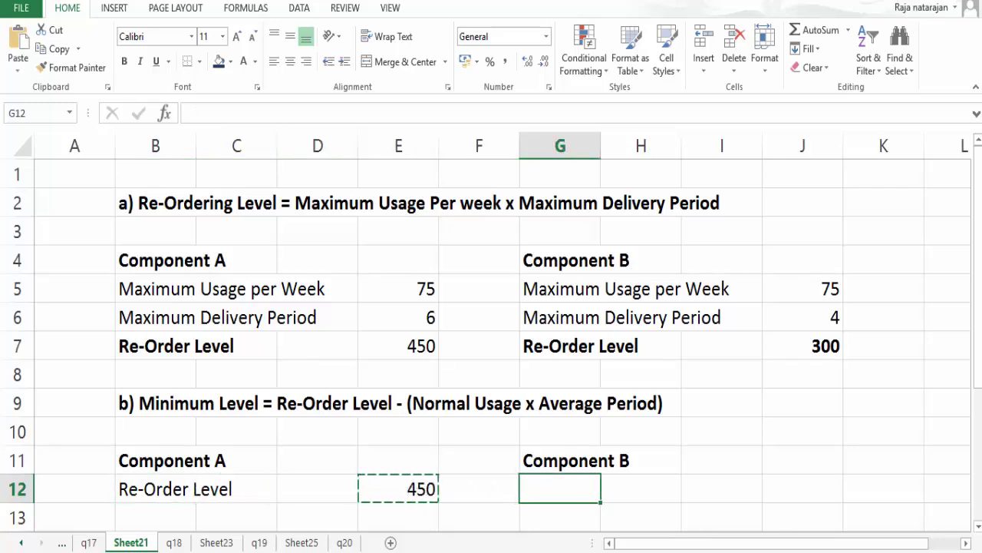
{"action": "key", "text": "Return"}
{"action": "key", "text": "ctrl+c"}
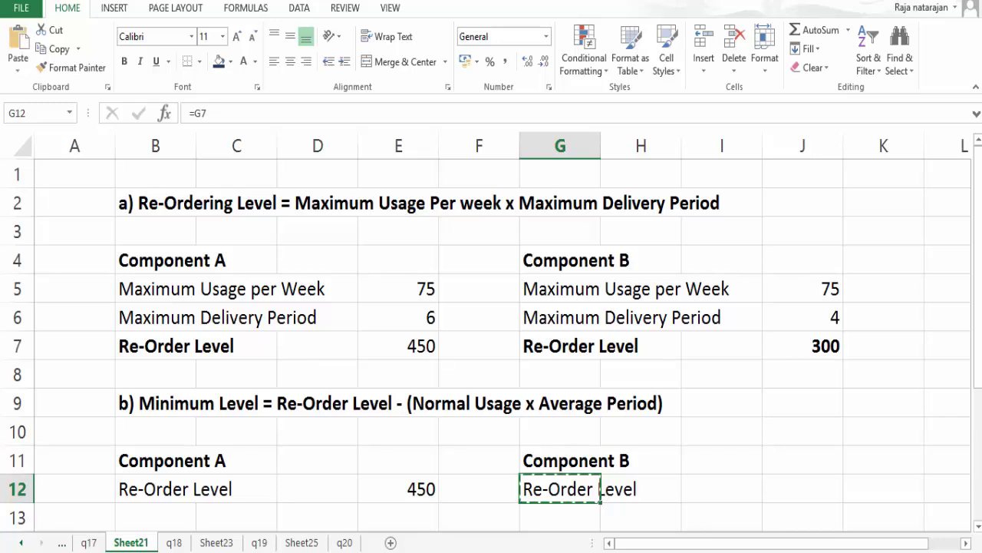
{"action": "key", "text": "Right"}
{"action": "key", "text": "Right"}
{"action": "key", "text": "Right"}
{"action": "key", "text": "Return"}
Check the normal usage on q17, then label B13 "Normal Usage" and enter 50 in E13 for component A.
{"action": "key", "text": "Down"}
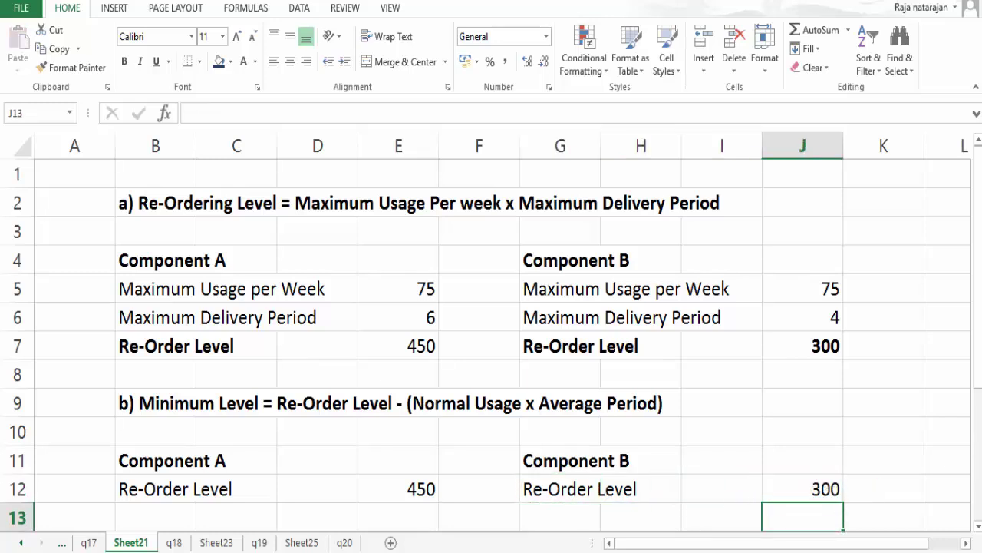
{"action": "key", "text": "Left"}
{"action": "key", "text": "Left"}
{"action": "key", "text": "Left"}
{"action": "key", "text": "Left"}
{"action": "key", "text": "Left"}
{"action": "key", "text": "Left"}
{"action": "key", "text": "Left"}
{"action": "key", "text": "Left"}
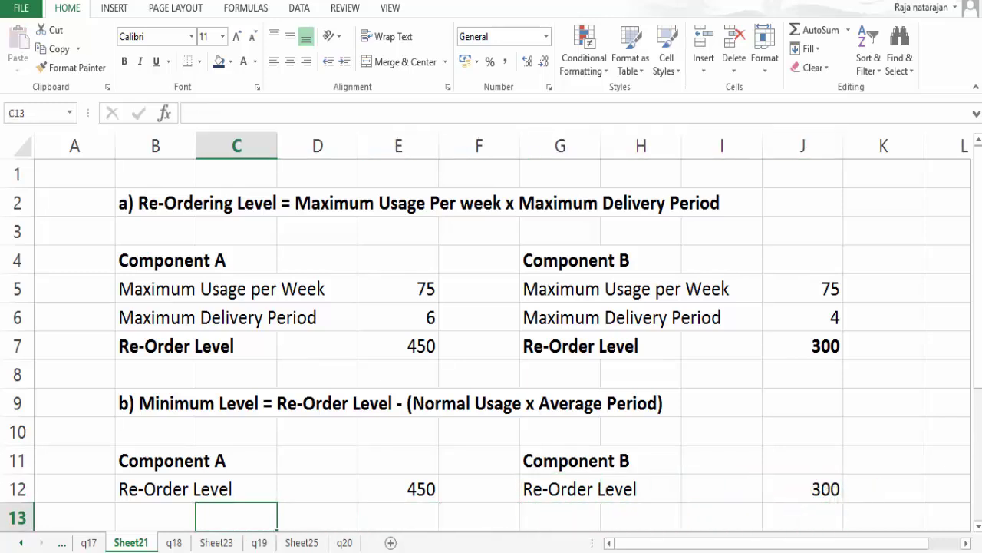
{"action": "key", "text": "Down"}
{"action": "key", "text": "Up"}
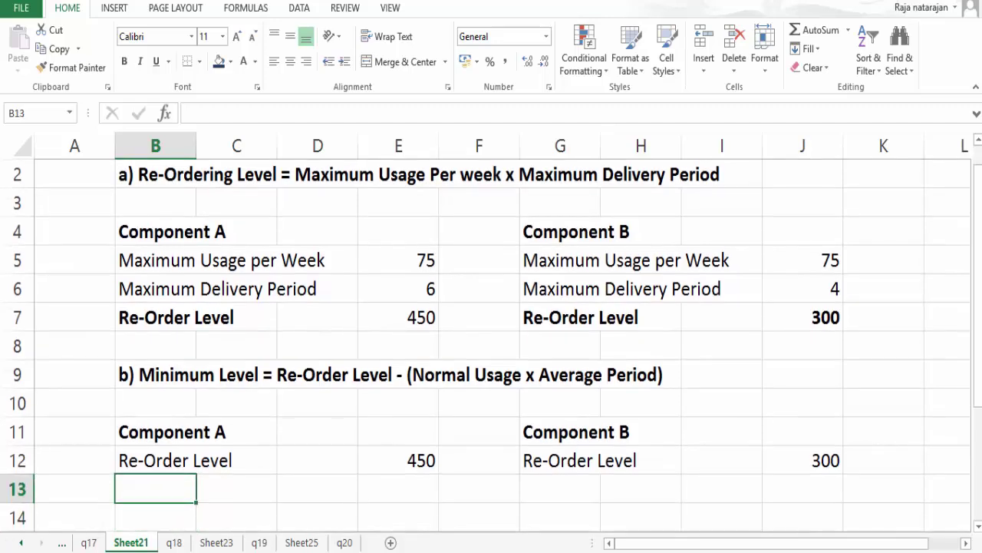
{"action": "key", "text": "ctrl+Page_Up"}
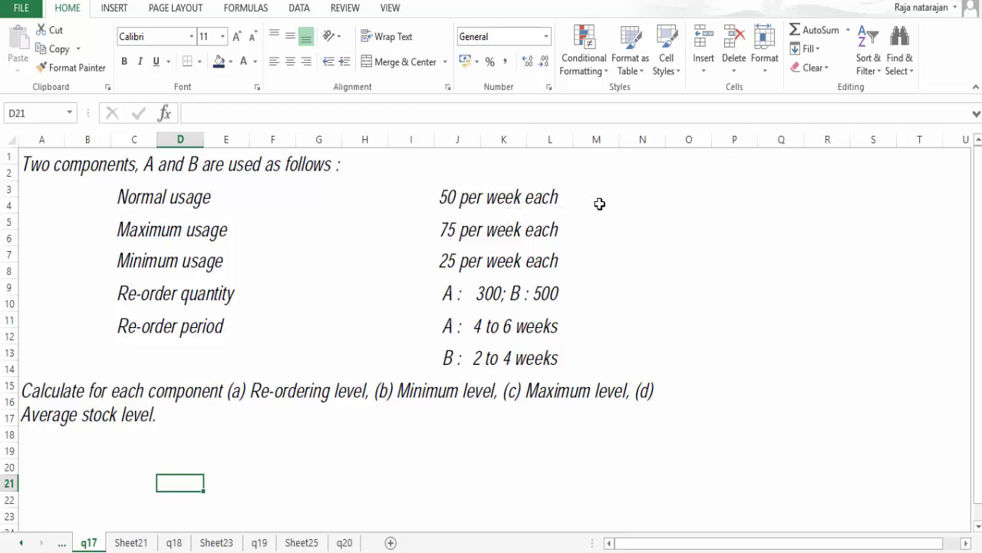
{"action": "key", "text": "ctrl+Page_Down"}
{"action": "type", "text": "Normal U"}
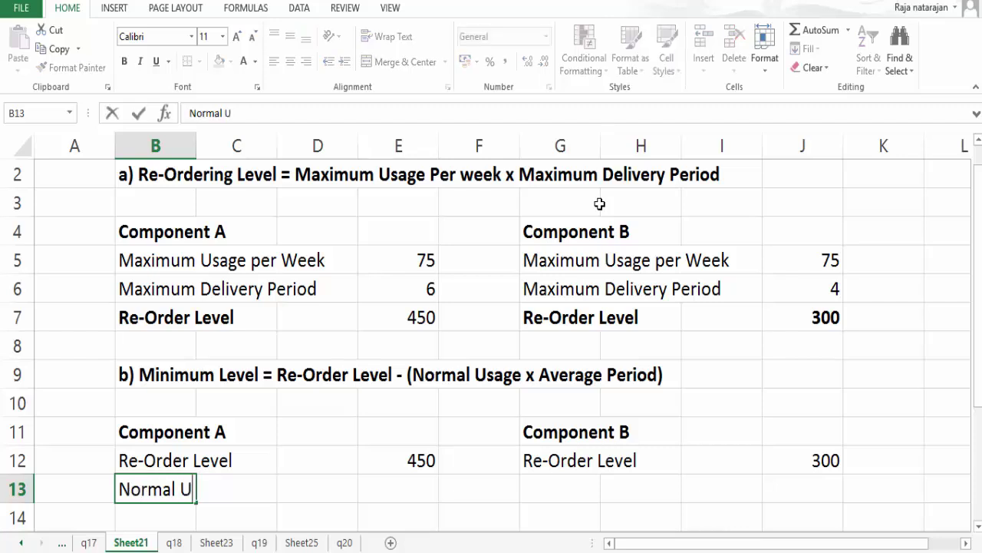
{"action": "type", "text": "sage"}
{"action": "key", "text": "Tab"}
{"action": "key", "text": "Tab"}
{"action": "key", "text": "Tab"}
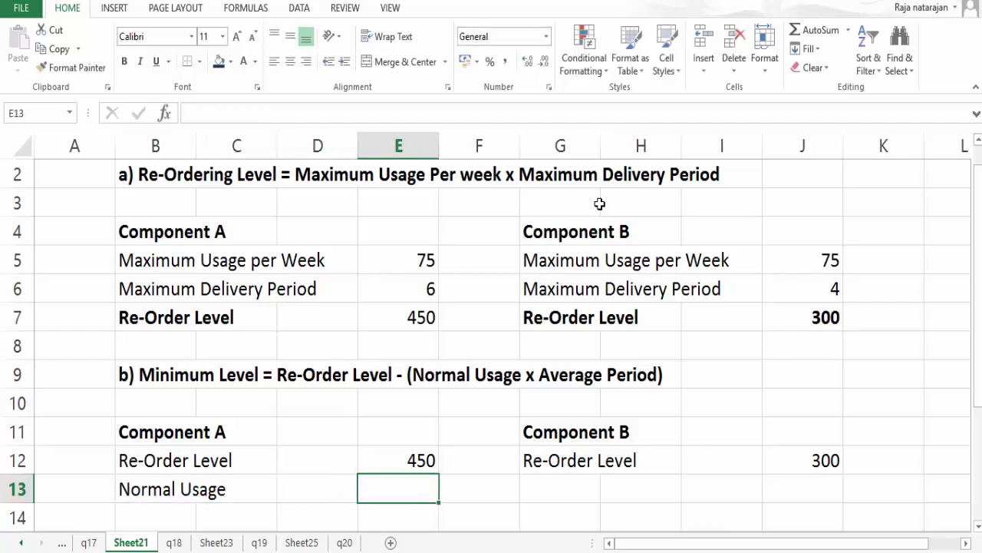
{"action": "type", "text": "50"}
Add component B's normal usage label in G13 using the reference =B13.
{"action": "key", "text": "Tab"}
{"action": "key", "text": "Tab"}
{"action": "type", "text": "="}
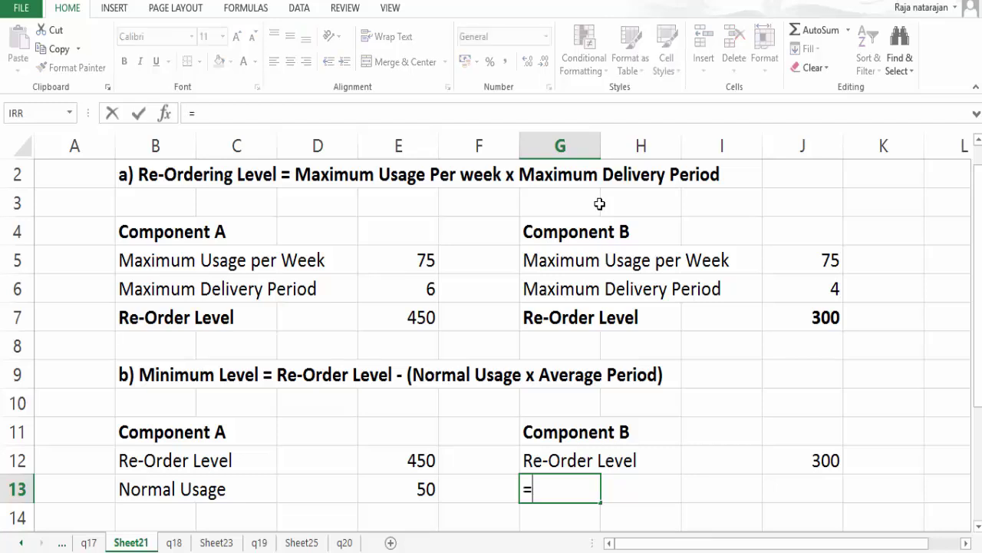
{"action": "key", "text": "Left"}
{"action": "key", "text": "Left"}
{"action": "key", "text": "Left"}
{"action": "key", "text": "Left"}
{"action": "key", "text": "Left"}
{"action": "key", "text": "ctrl+Return"}
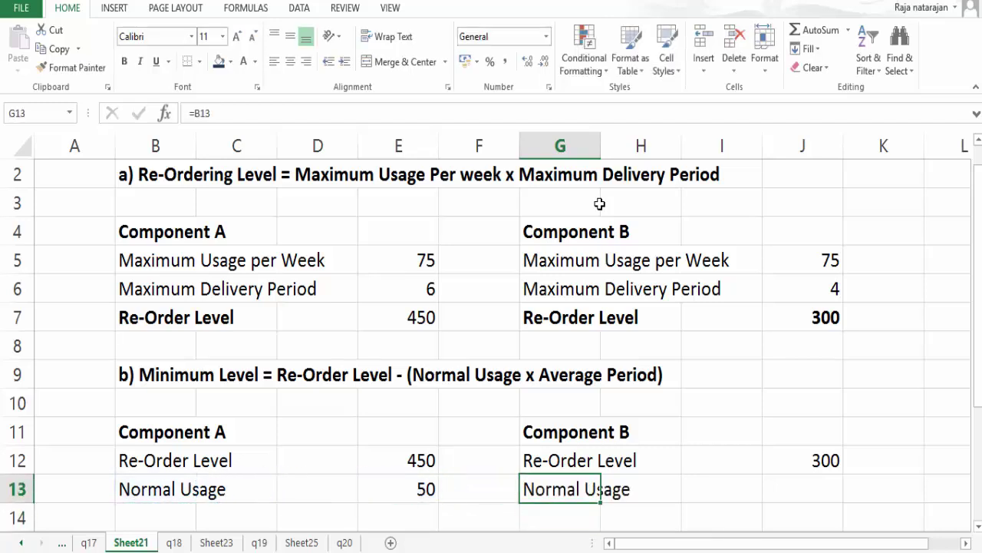
Copy the G13 reference to J13 to bring in component B's normal usage value.
{"action": "key", "text": "ctrl+c"}
{"action": "key", "text": "Right"}
{"action": "key", "text": "Right"}
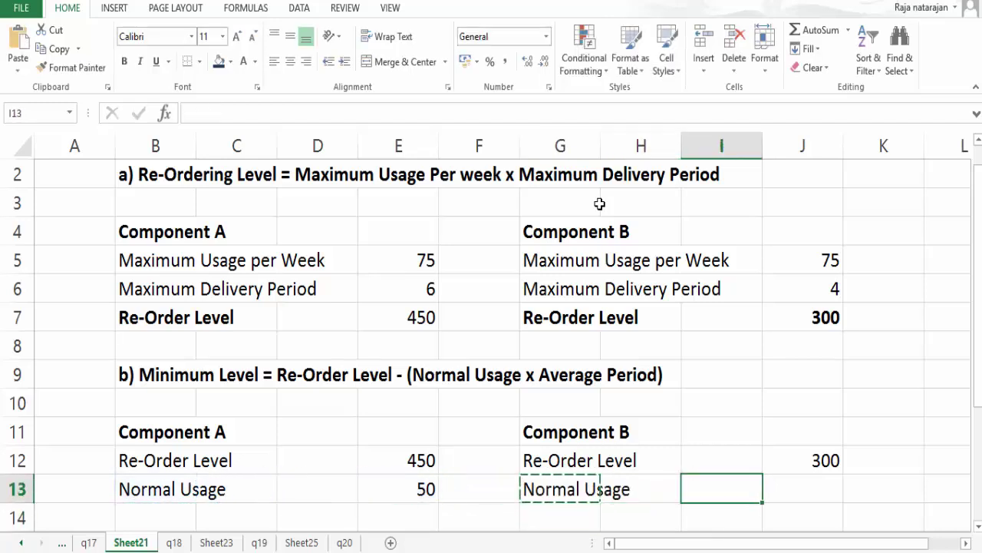
{"action": "key", "text": "Right"}
{"action": "key", "text": "Return"}
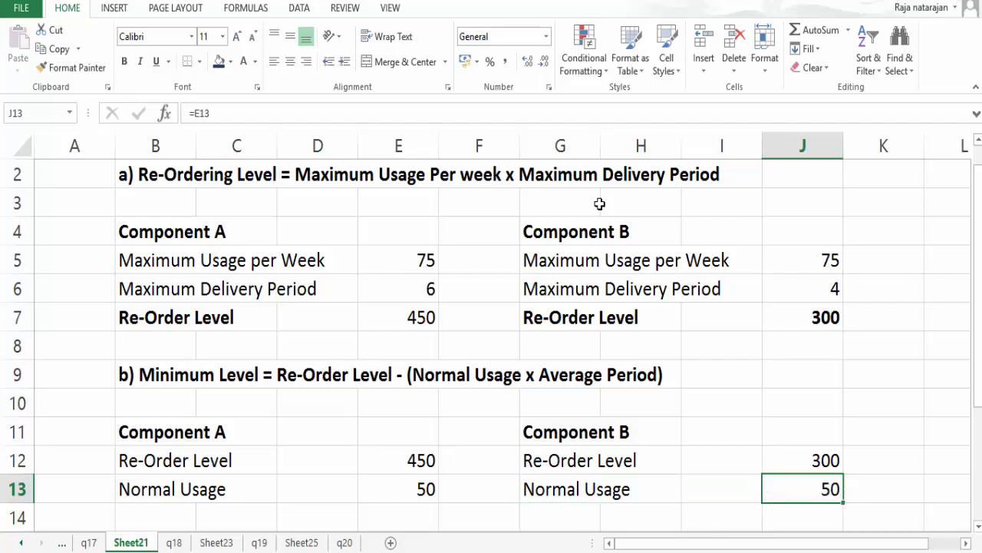
Check the re-order periods on q17 and enter the label "Average Period" in B14 on Sheet21.
{"action": "key", "text": "Down"}
{"action": "key", "text": "Left"}
{"action": "key", "text": "Left"}
{"action": "key", "text": "Left"}
{"action": "key", "text": "Left"}
{"action": "key", "text": "Left"}
{"action": "key", "text": "Left"}
{"action": "key", "text": "Left"}
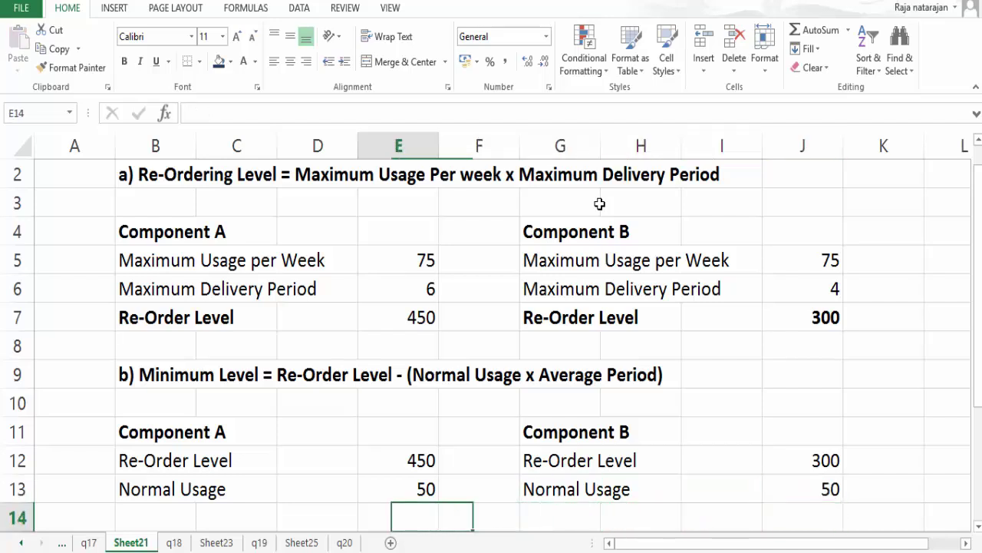
{"action": "key", "text": "Left"}
{"action": "scroll", "coordinate": [599, 203], "scroll_direction": "down", "scroll_amount": 1}
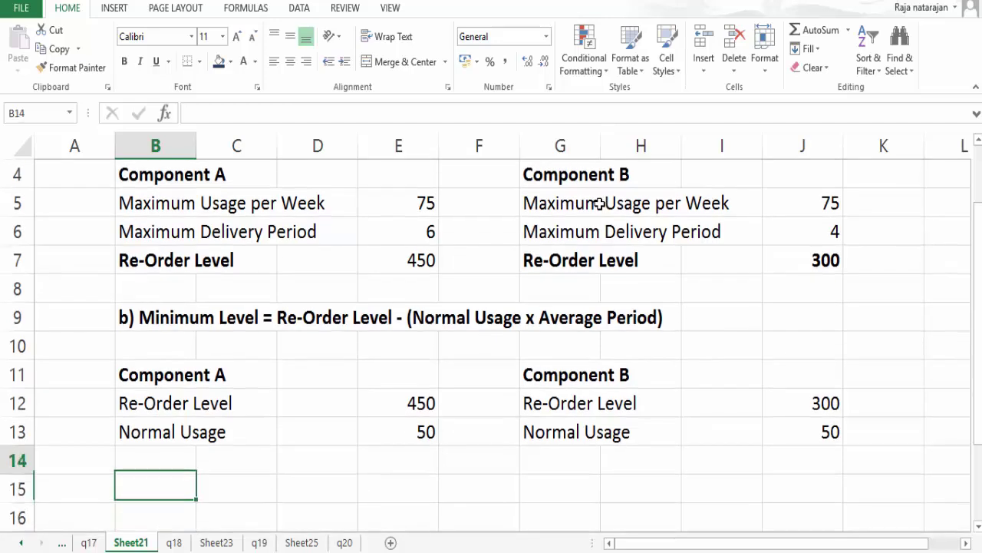
{"action": "key", "text": "ctrl+Page_Up"}
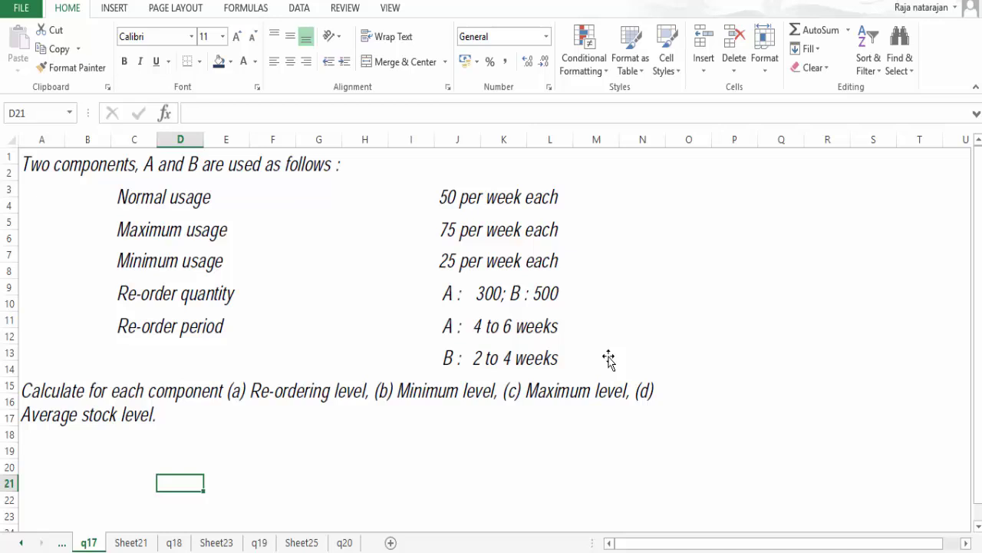
{"action": "key", "text": "ctrl+Page_Down"}
{"action": "type", "text": "Average"}
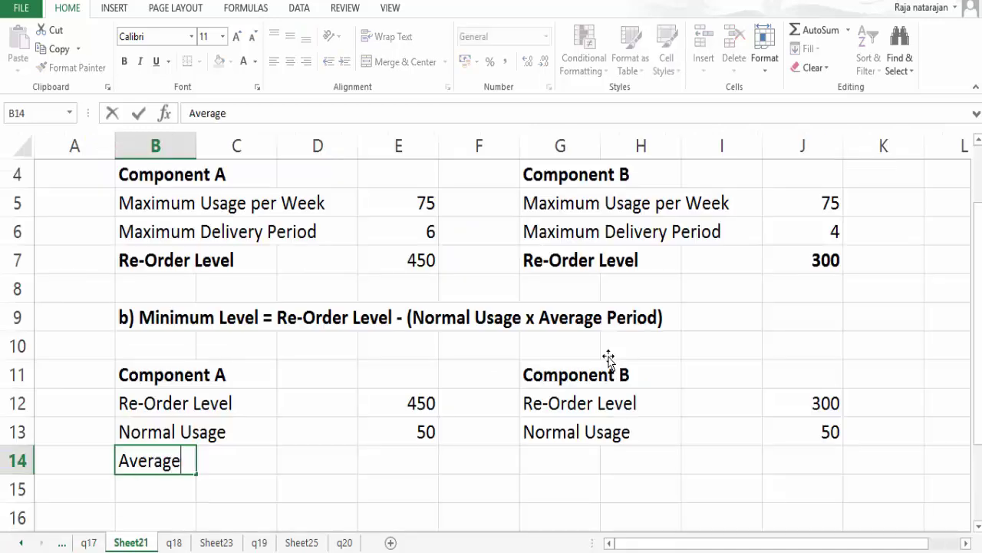
{"action": "type", "text": " Period"}
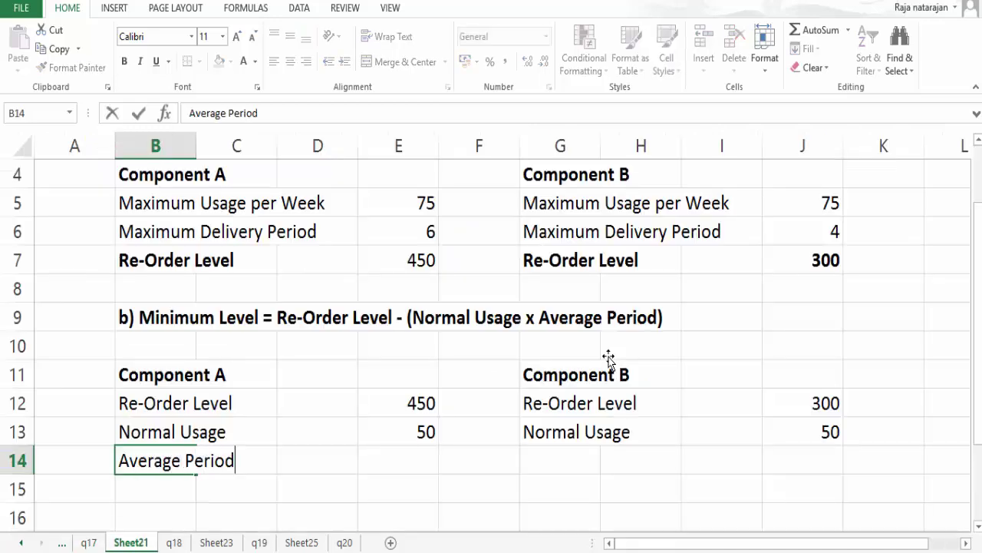
Calculate component A's average period in E14 as =(4+6)/2, using the re-order period from q17.
{"action": "key", "text": "Tab"}
{"action": "key", "text": "Tab"}
{"action": "key", "text": "Tab"}
{"action": "type", "text": "="}
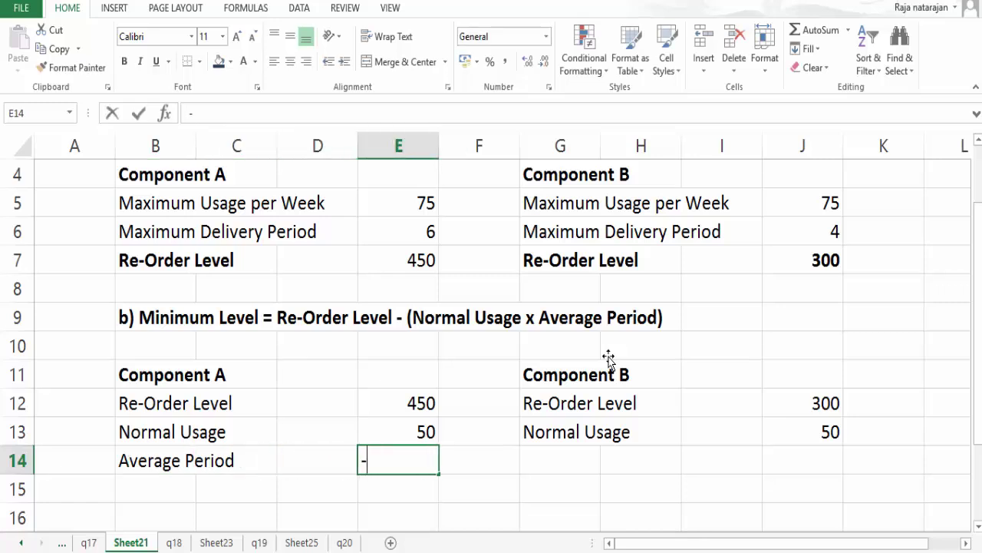
{"action": "key", "text": "ctrl+Page_Up"}
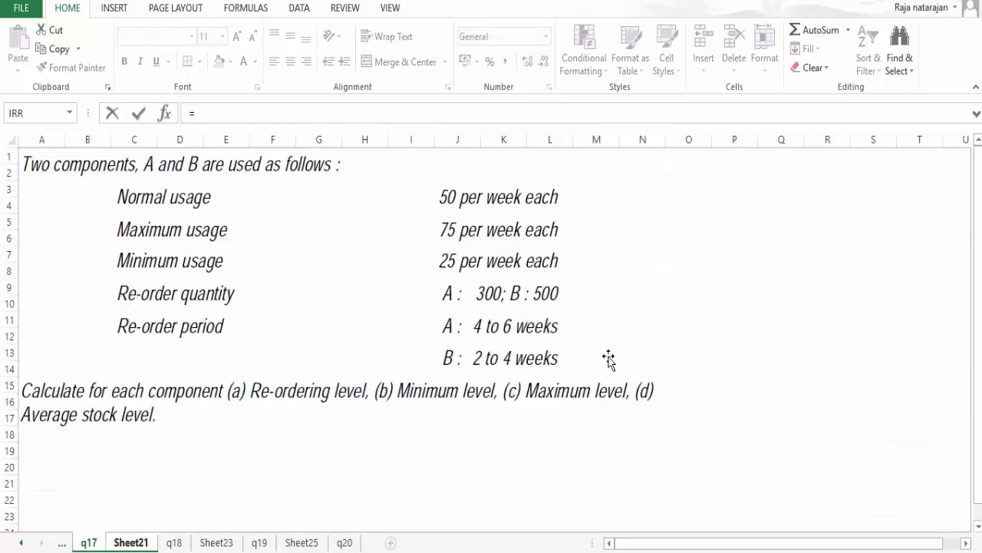
{"action": "key", "text": "ctrl+Page_Down"}
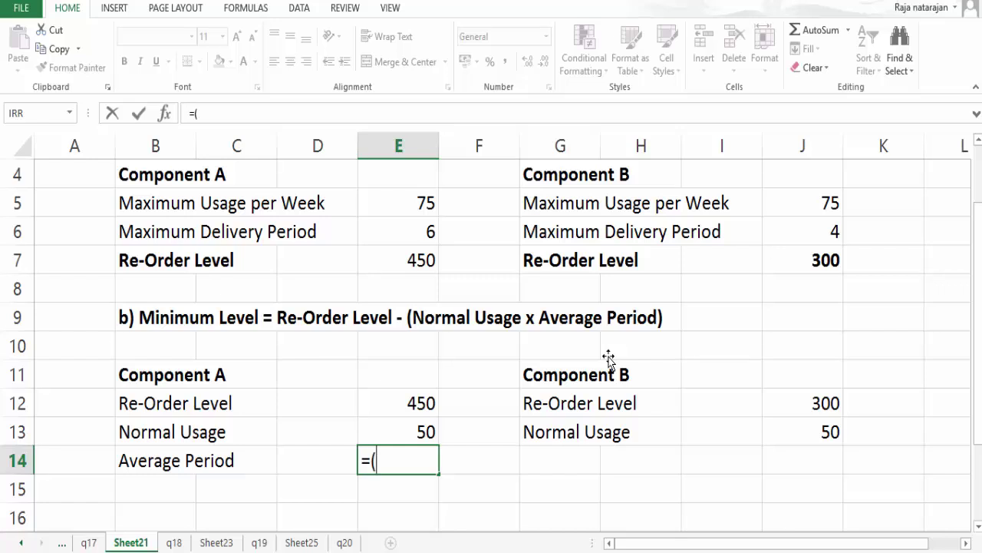
{"action": "type", "text": "(4+6)"}
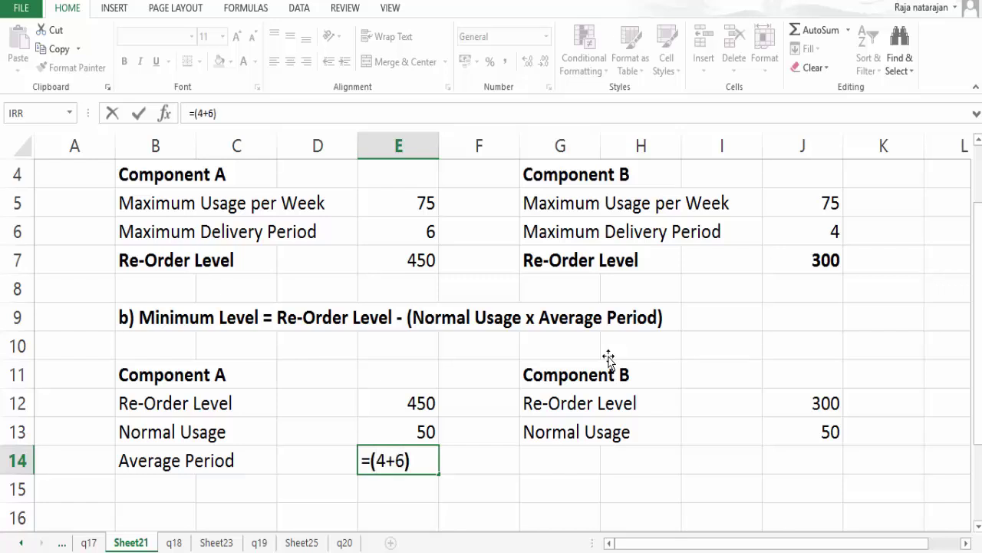
{"action": "type", "text": "/2"}
{"action": "key", "text": "Return"}
{"action": "key", "text": "Up"}
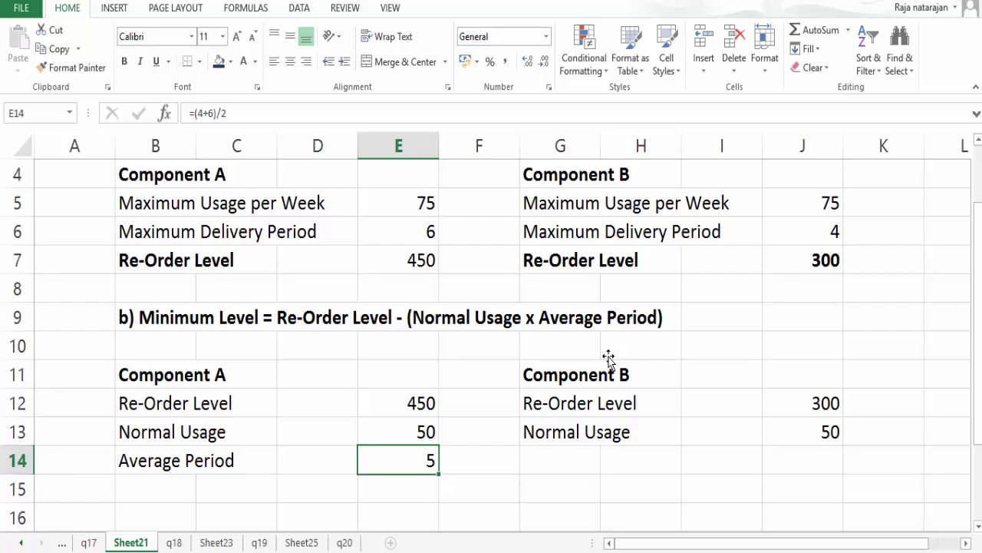
Add component B's average period label in G14 using the reference =B14.
{"action": "key", "text": "Right"}
{"action": "key", "text": "Right"}
{"action": "type", "text": "="}
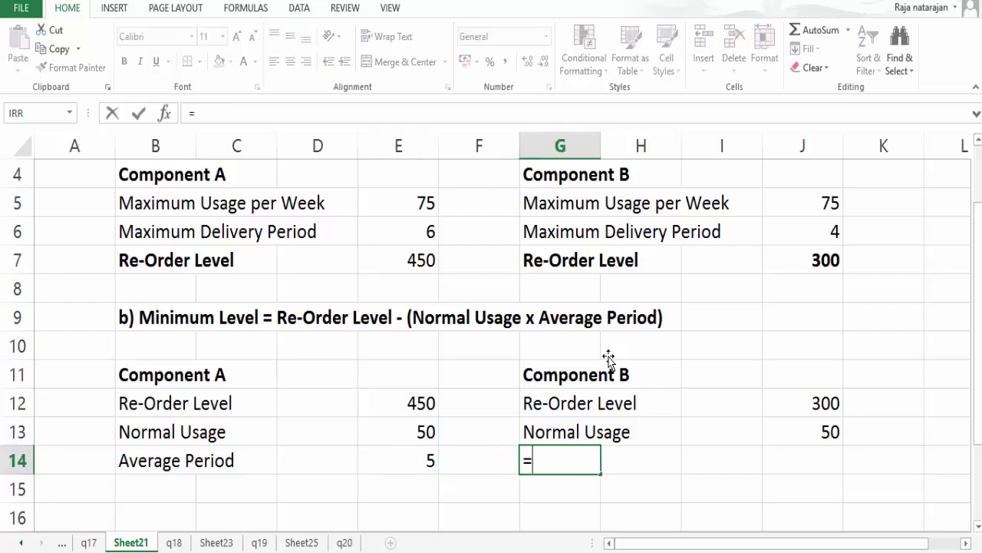
{"action": "key", "text": "Left"}
{"action": "key", "text": "Left"}
{"action": "key", "text": "Left"}
{"action": "key", "text": "Left"}
{"action": "key", "text": "Left"}
{"action": "key", "text": "Return"}
Calculate component B's average period in J14 as =(2+4)/2, using the re-order period from q17.
{"action": "key", "text": "Up"}
{"action": "key", "text": "Right"}
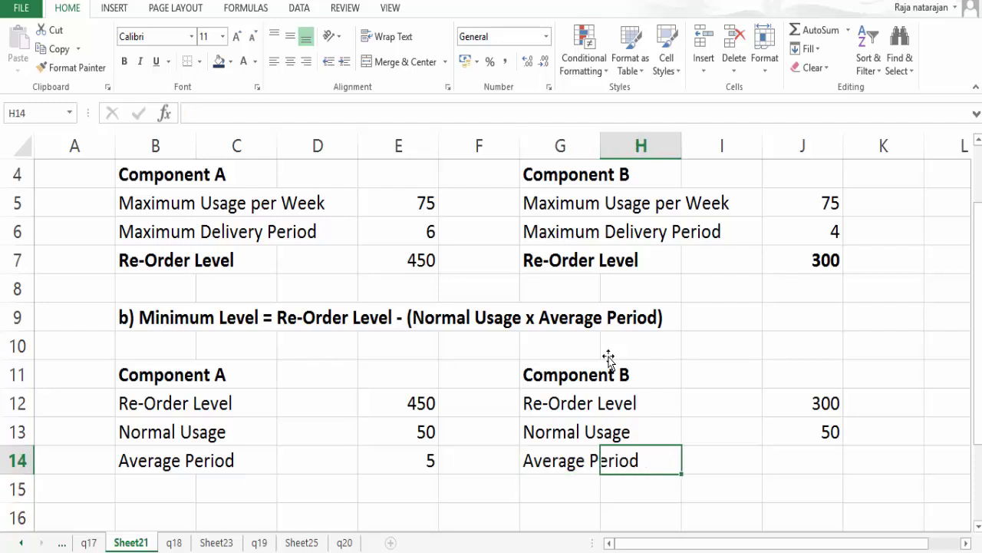
{"action": "key", "text": "Right"}
{"action": "key", "text": "Right"}
{"action": "type", "text": "="}
{"action": "key", "text": "ctrl+Page_Up"}
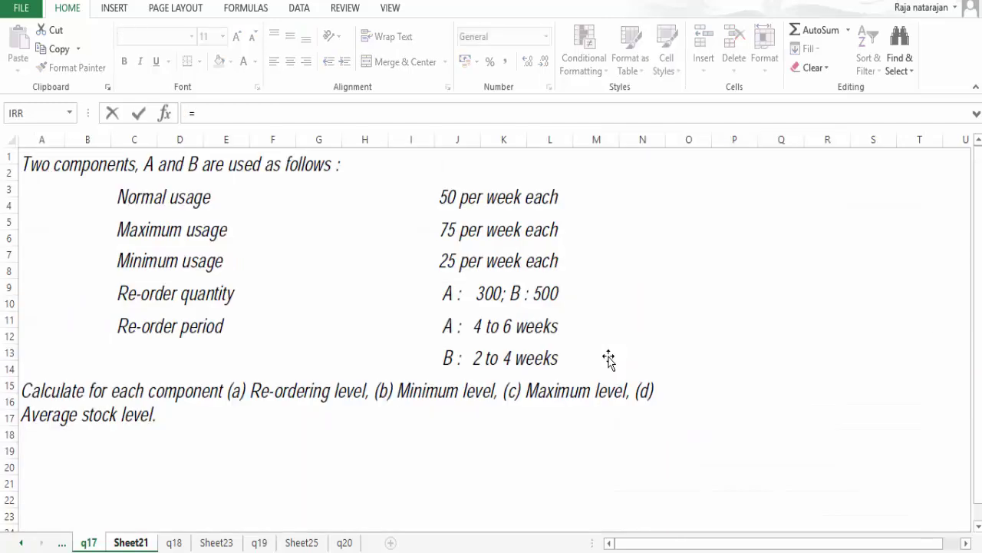
{"action": "key", "text": "ctrl+Page_Down"}
{"action": "type", "text": "(2"}
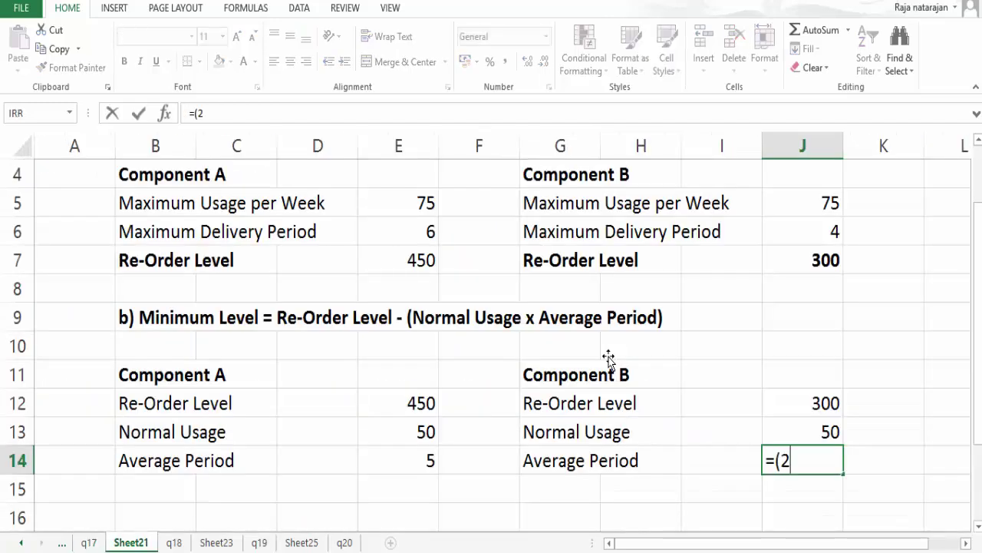
{"action": "type", "text": "+4)/"}
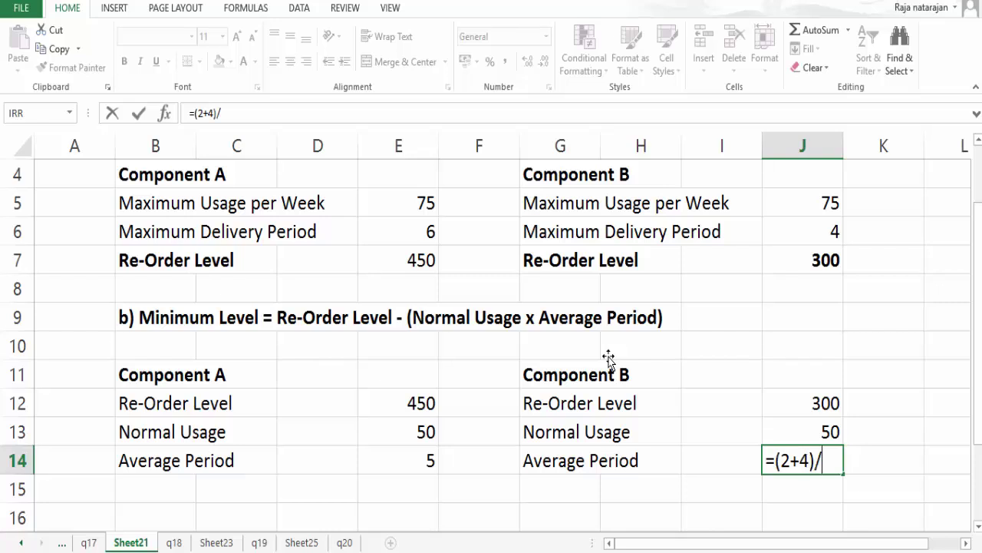
{"action": "type", "text": "2"}
{"action": "key", "text": "Return"}
{"action": "key", "text": "Up"}
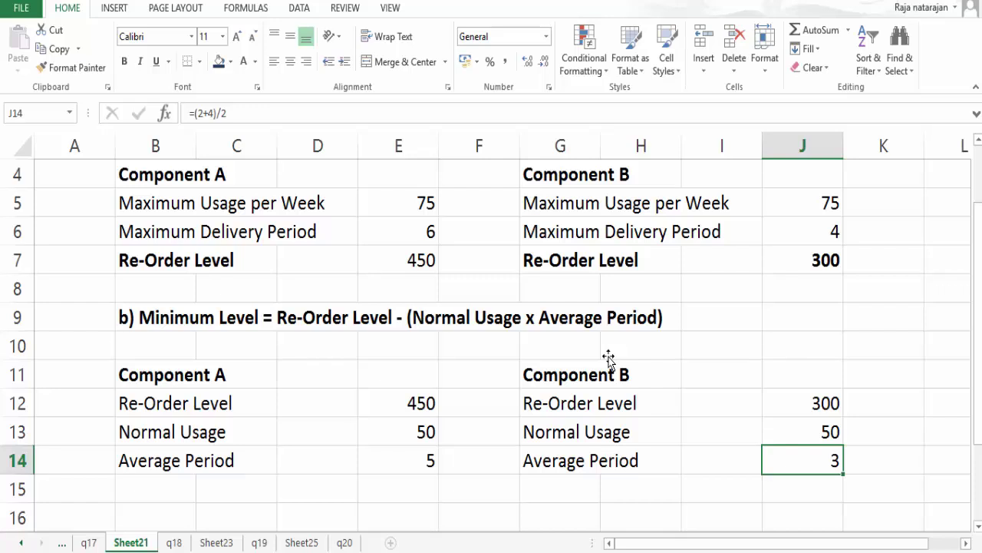
Enter the label "Minimum Level" in B15 and make it bold.
{"action": "key", "text": "Down"}
{"action": "key", "text": "Left"}
{"action": "key", "text": "Left"}
{"action": "key", "text": "Left"}
{"action": "key", "text": "Left"}
{"action": "key", "text": "Left"}
{"action": "key", "text": "Left"}
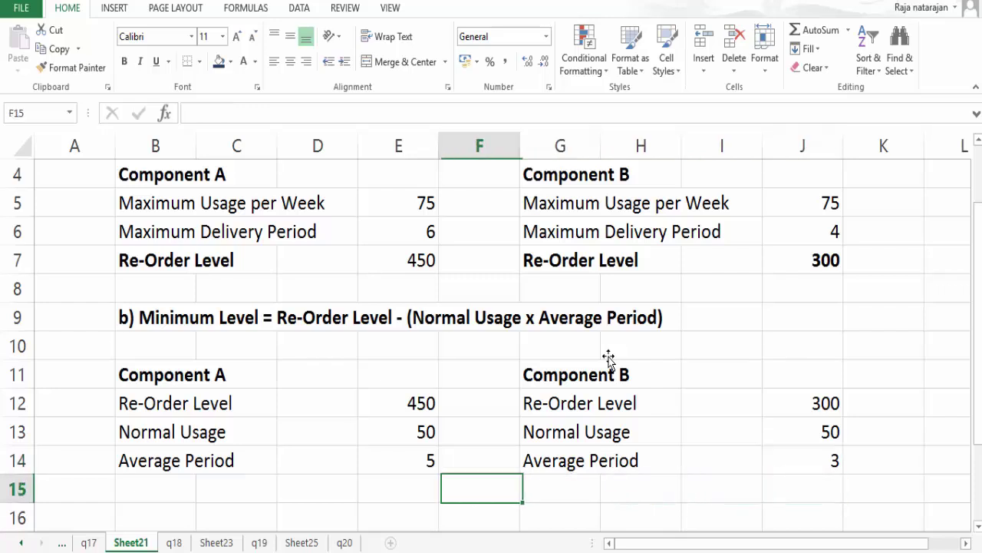
{"action": "key", "text": "Left"}
{"action": "key", "text": "Left"}
{"action": "type", "text": "Mi"}
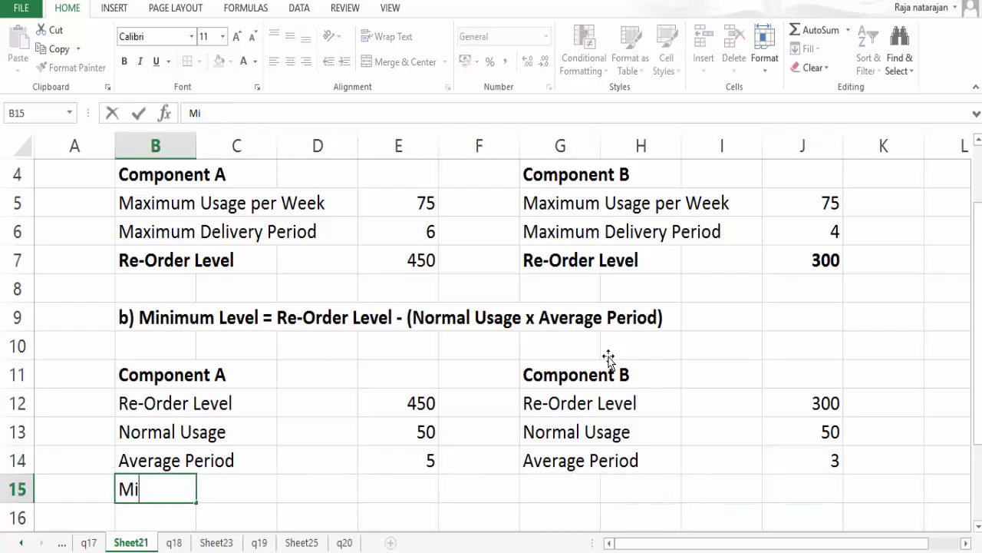
{"action": "type", "text": "nimum Level"}
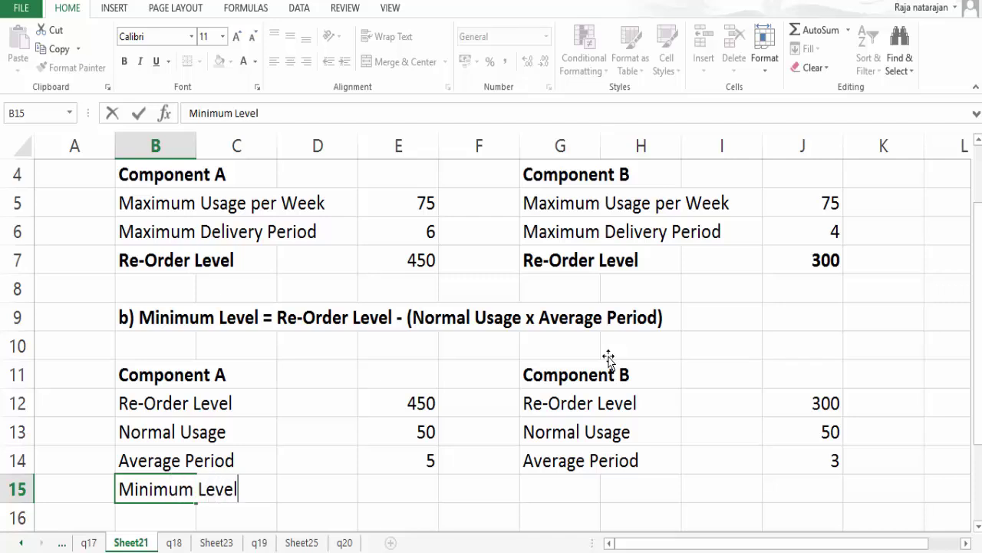
{"action": "key", "text": "Right"}
{"action": "key", "text": "Right"}
{"action": "key", "text": "Left"}
{"action": "key", "text": "Left"}
{"action": "key", "text": "ctrl+b"}
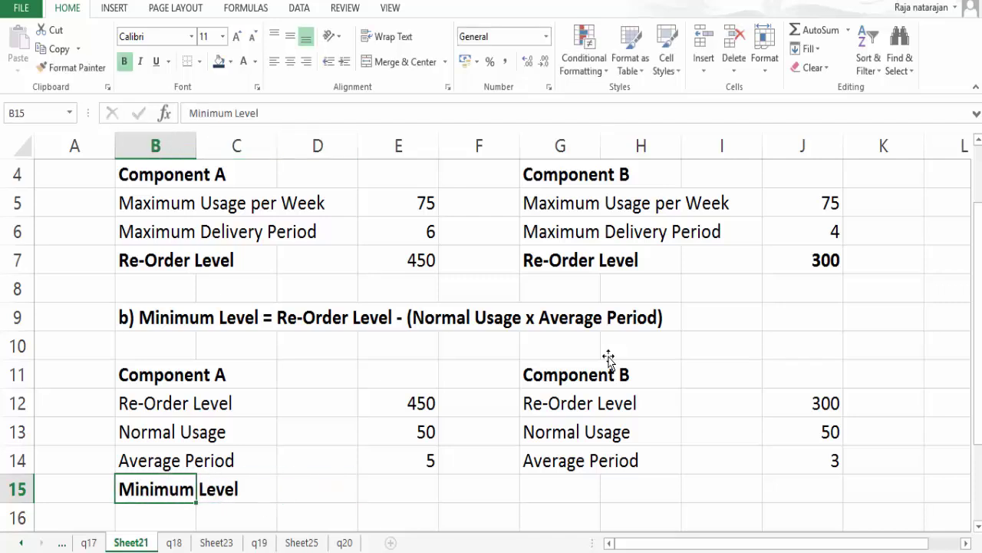
Calculate component A's minimum level in E15 as =E12-(E13*E14) and make it bold.
{"action": "key", "text": "Right"}
{"action": "key", "text": "Right"}
{"action": "key", "text": "Right"}
{"action": "type", "text": "="}
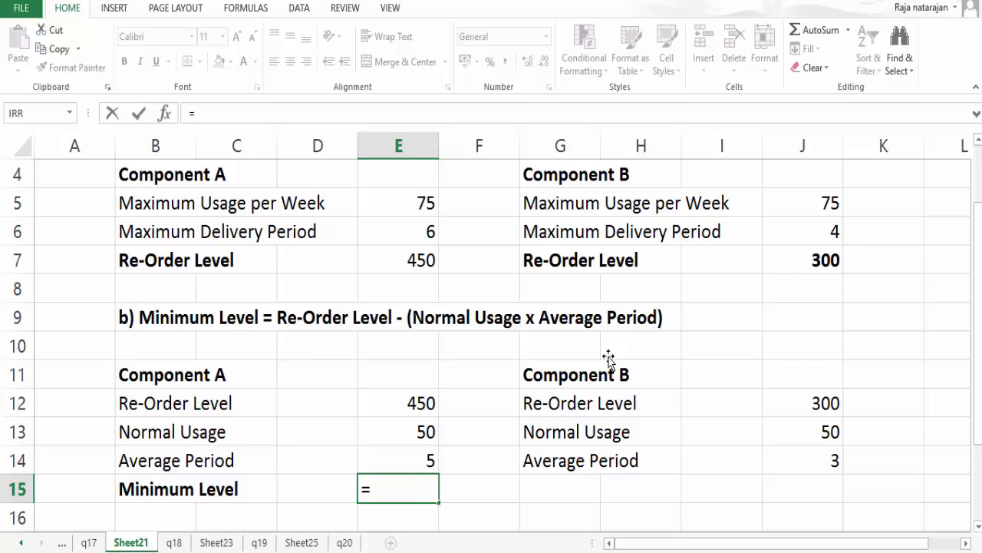
{"action": "key", "text": "Up"}
{"action": "key", "text": "Up"}
{"action": "key", "text": "Up"}
{"action": "type", "text": "-"}
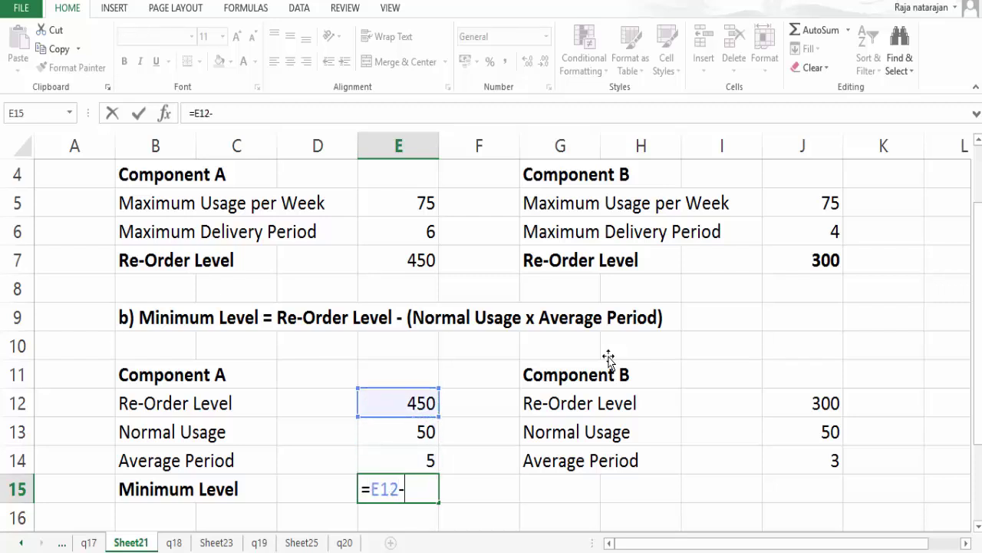
{"action": "type", "text": "("}
{"action": "key", "text": "Up"}
{"action": "key", "text": "Up"}
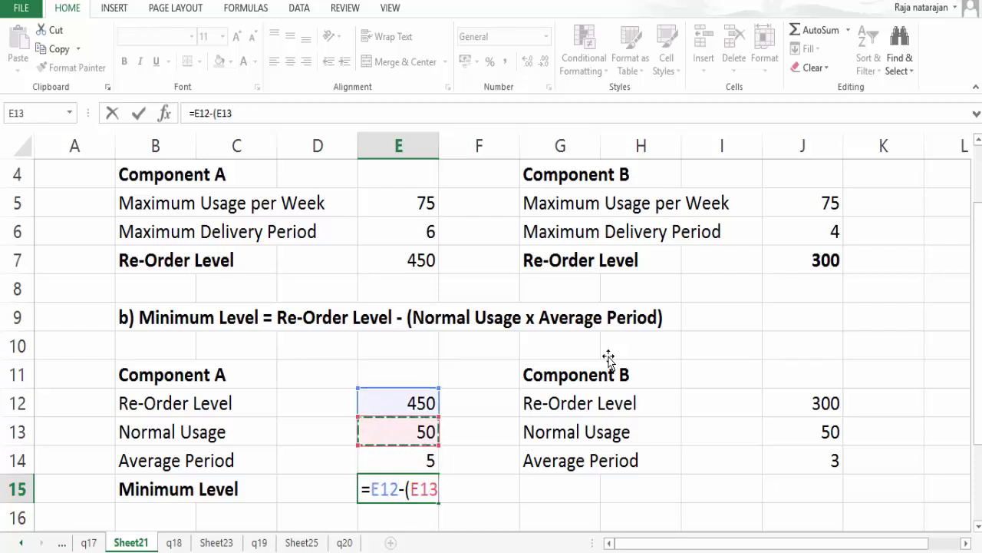
{"action": "type", "text": "*"}
{"action": "key", "text": "Up"}
{"action": "type", "text": ")"}
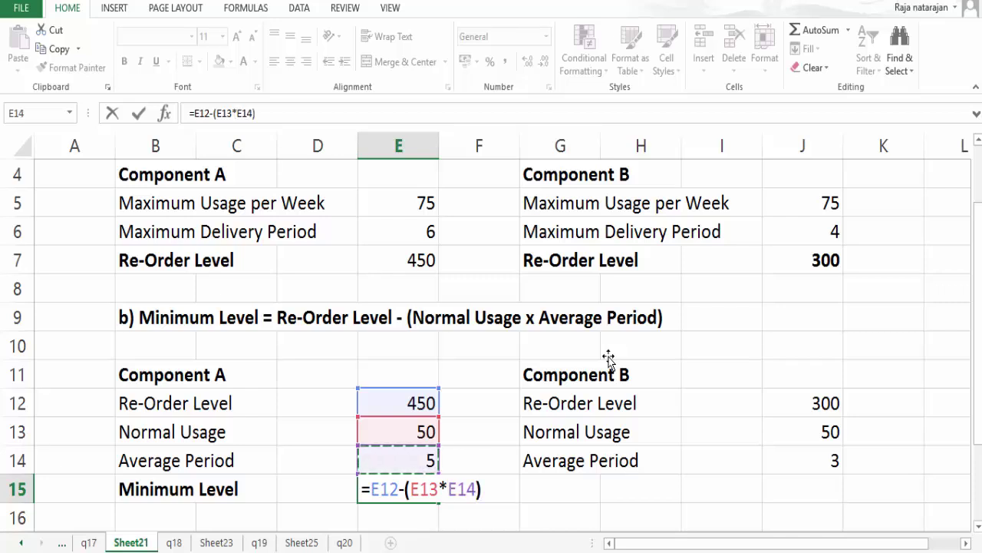
{"action": "key", "text": "ctrl+Return"}
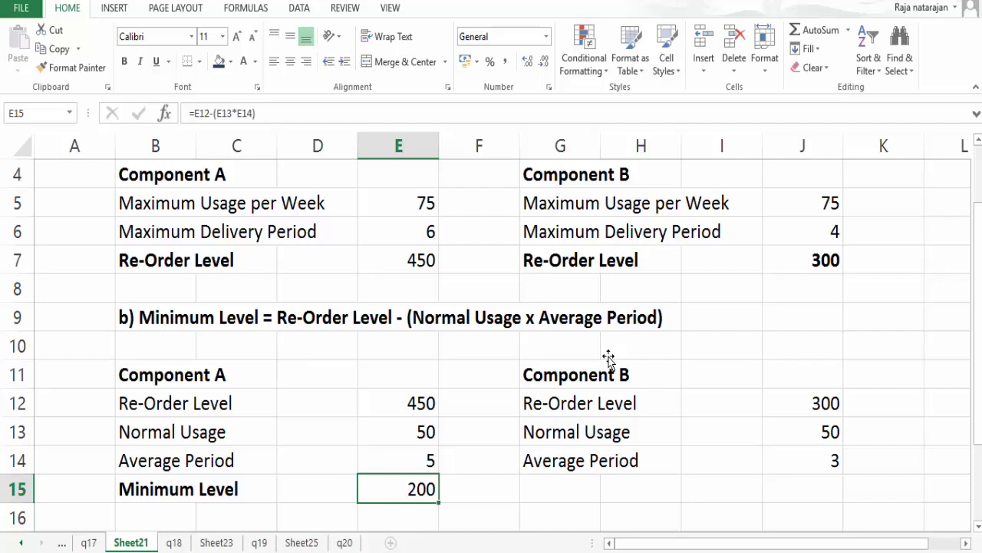
{"action": "key", "text": "ctrl+b"}
Copy the "Minimum Level" label from B15 to G15 for component B.
{"action": "key", "text": "Left"}
{"action": "key", "text": "Left"}
{"action": "key", "text": "Left"}
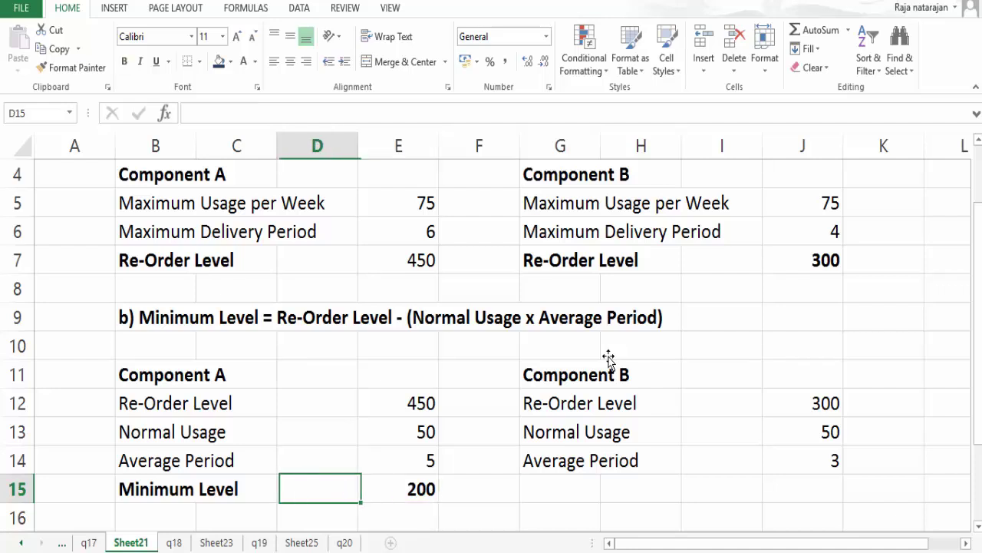
{"action": "key", "text": "ctrl+c"}
{"action": "key", "text": "Right"}
{"action": "key", "text": "Right"}
{"action": "key", "text": "Right"}
{"action": "key", "text": "Right"}
{"action": "key", "text": "Right"}
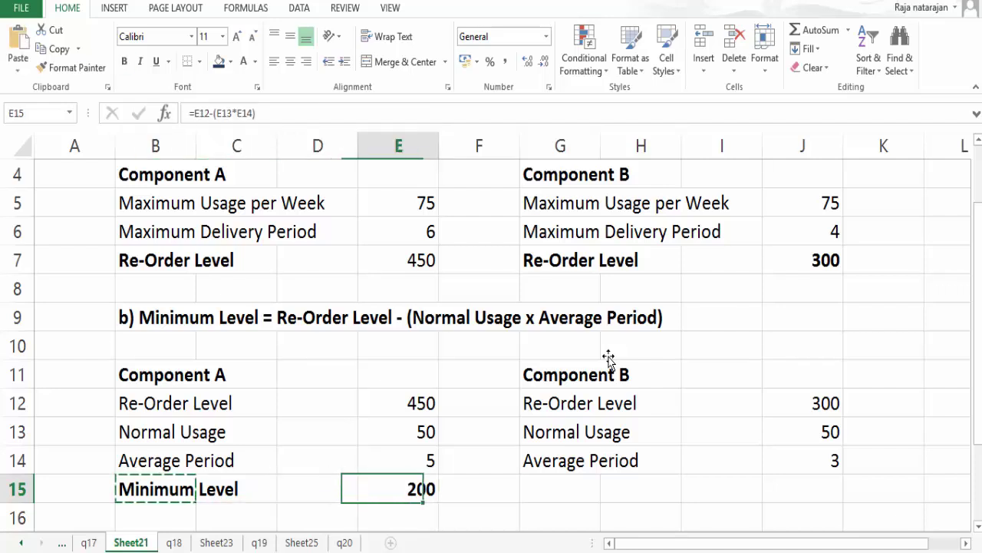
{"action": "key", "text": "ctrl+v"}
Calculate component B's minimum level in J15 as =J12-(J13*J14).
{"action": "key", "text": "Right"}
{"action": "key", "text": "Right"}
{"action": "key", "text": "Right"}
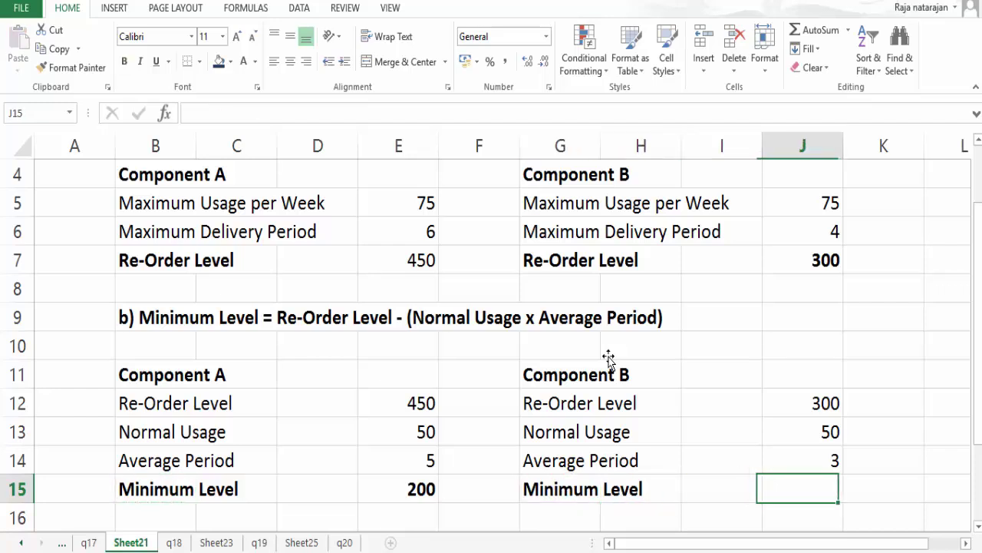
{"action": "type", "text": "="}
{"action": "key", "text": "Up"}
{"action": "key", "text": "Up"}
{"action": "key", "text": "Up"}
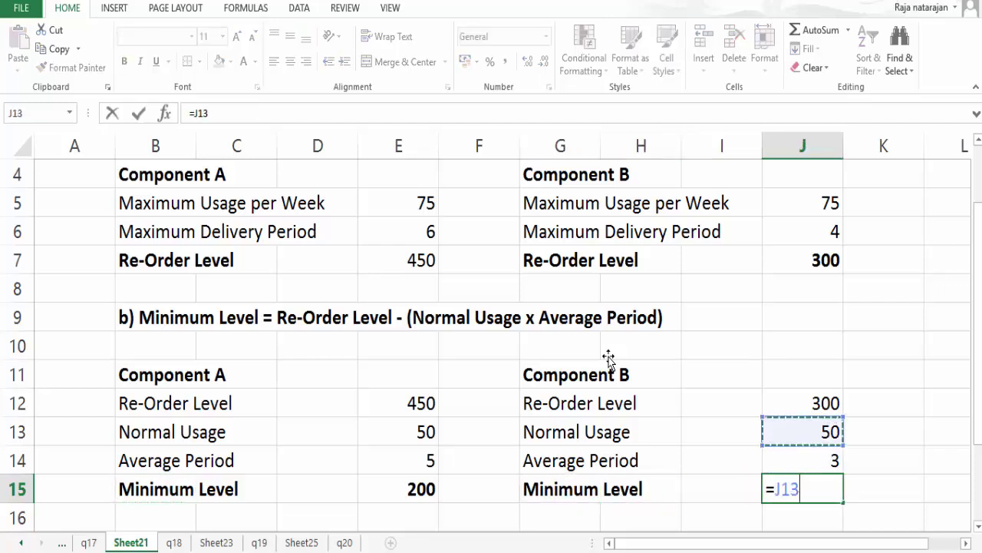
{"action": "type", "text": "-"}
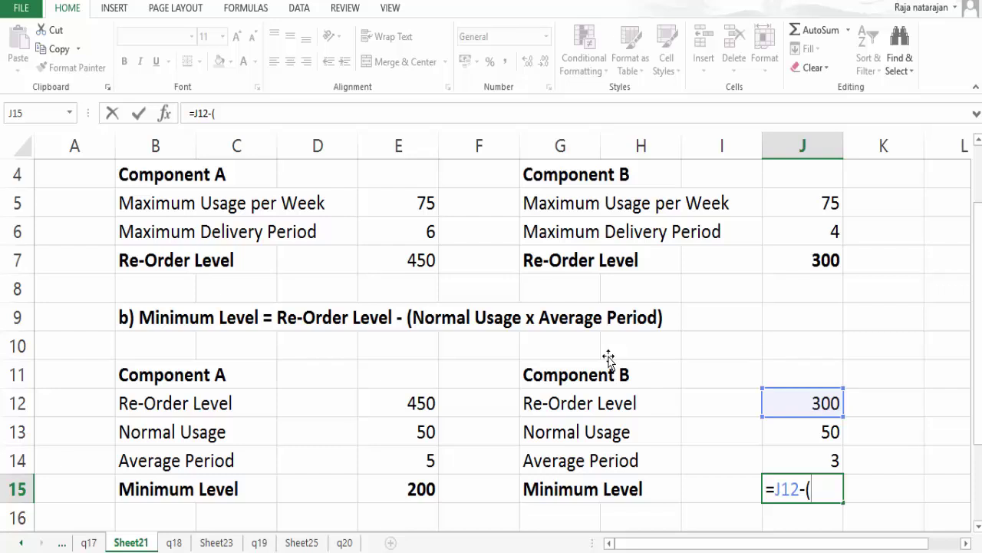
{"action": "type", "text": "("}
{"action": "key", "text": "Up"}
{"action": "key", "text": "Up"}
{"action": "type", "text": "*"}
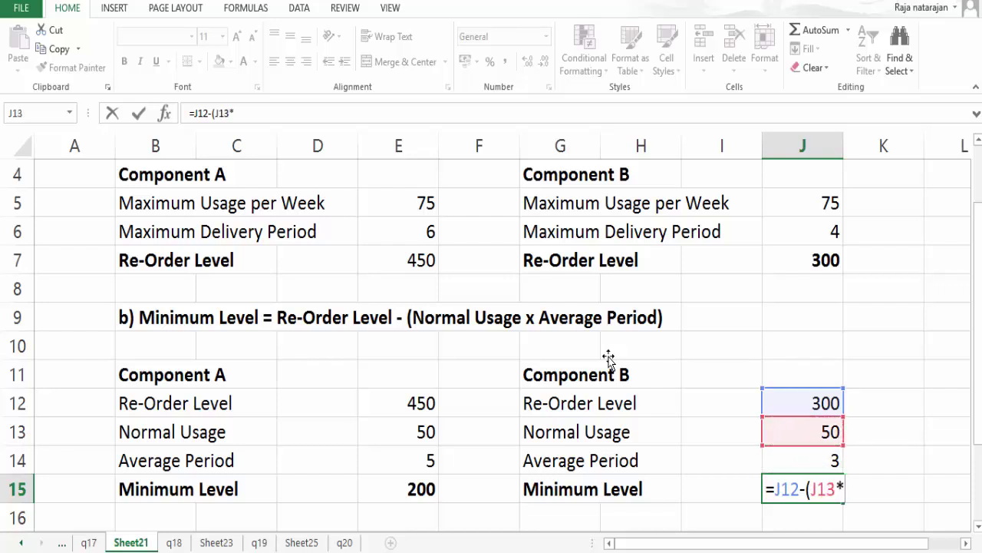
{"action": "key", "text": "Up"}
{"action": "type", "text": ")"}
{"action": "key", "text": "Return"}
{"action": "key", "text": "Up"}
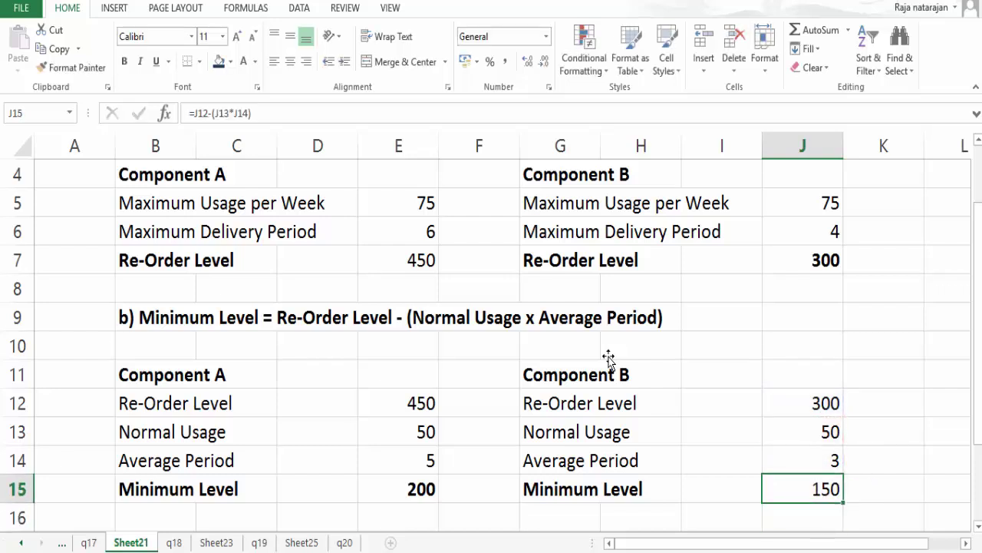
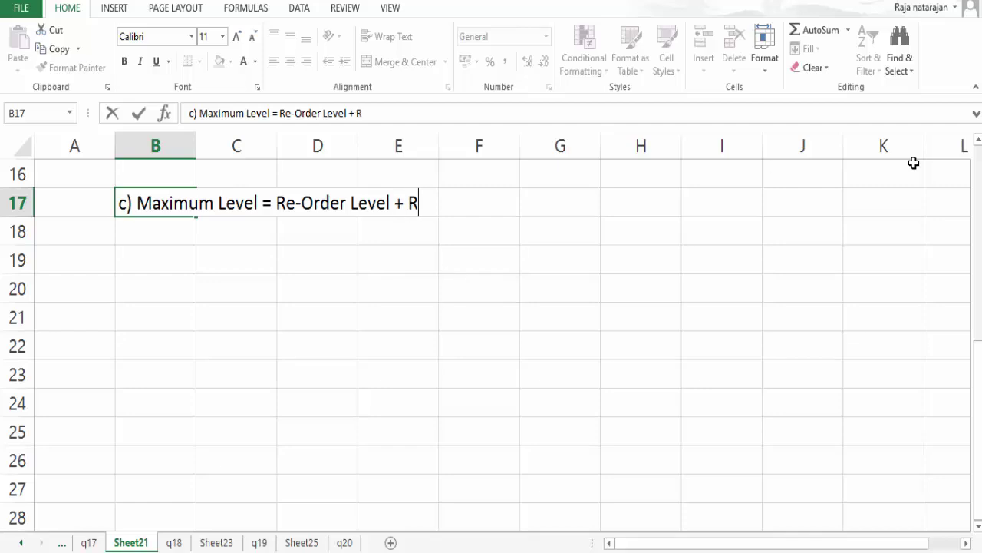
Complete the B17 heading as "c) Maximum Level = Re-Order Level + Re-Order Quantity - (Minimum Usage x Minimum Period)".
{"action": "type", "text": "r "}
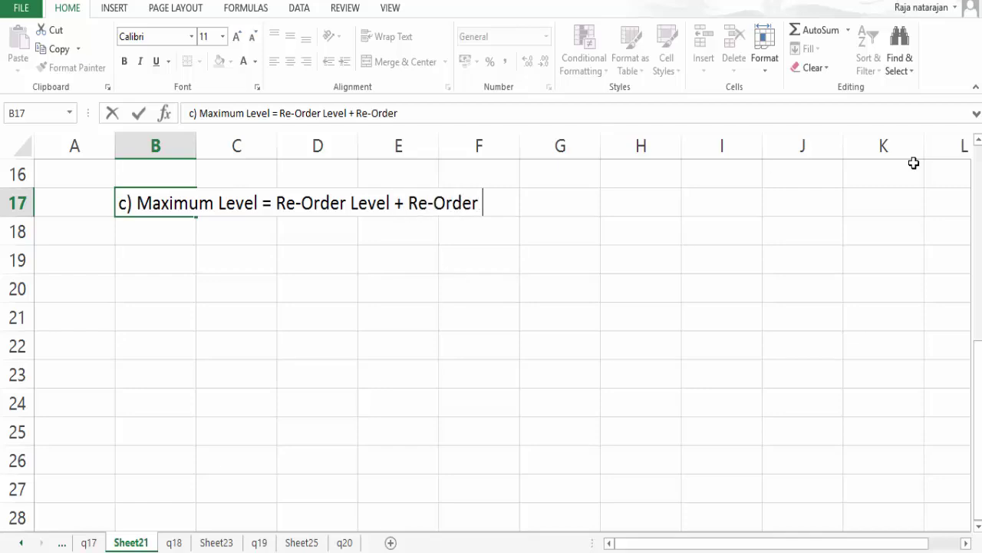
{"action": "type", "text": "Quantity "}
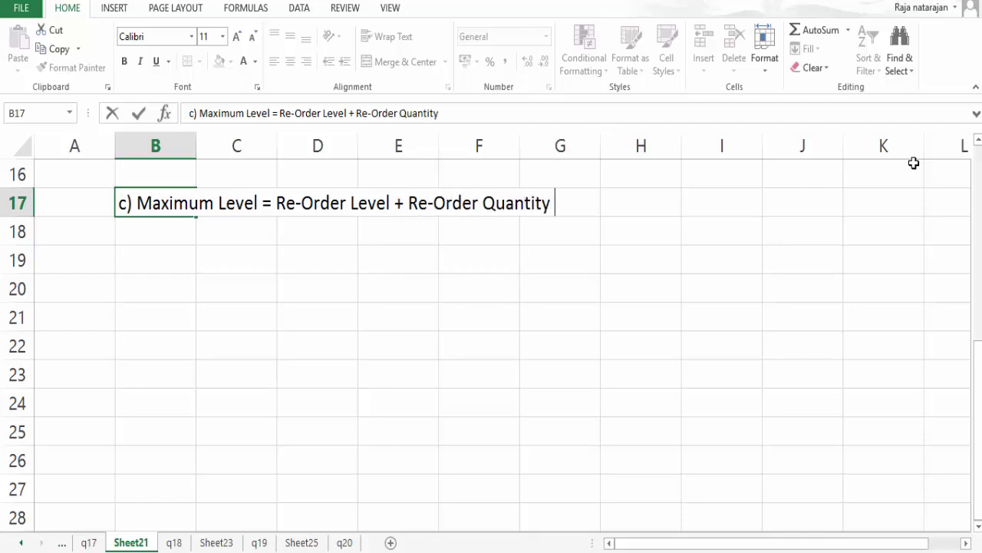
{"action": "type", "text": "- (Minm"}
{"action": "key", "text": "BackSpace"}
{"action": "type", "text": "i"}
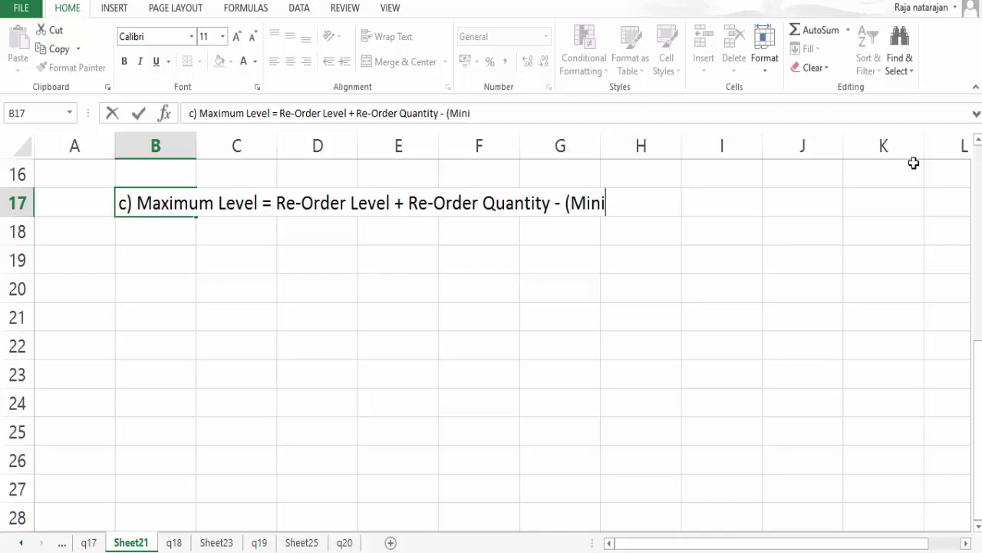
{"action": "type", "text": "mum Usage "}
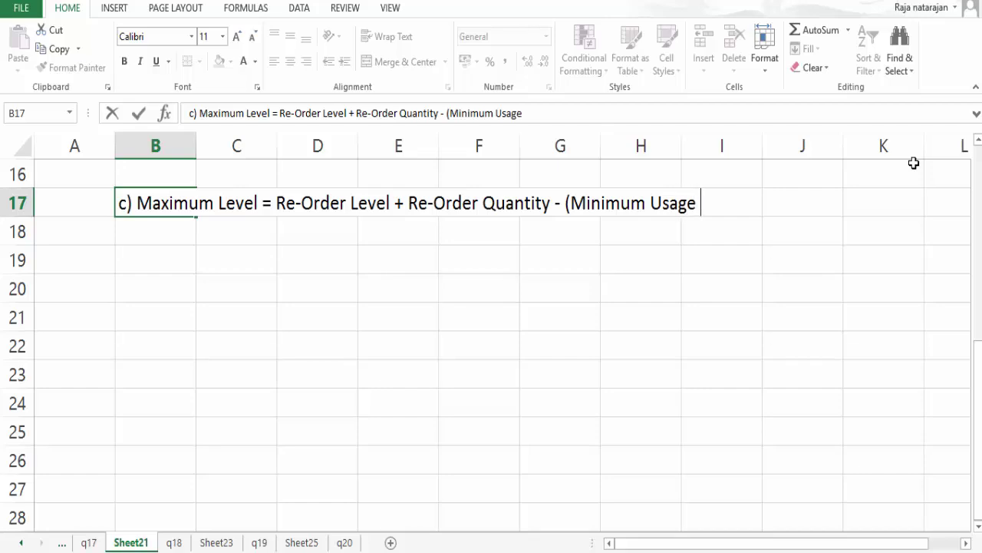
{"action": "type", "text": "x Minium"}
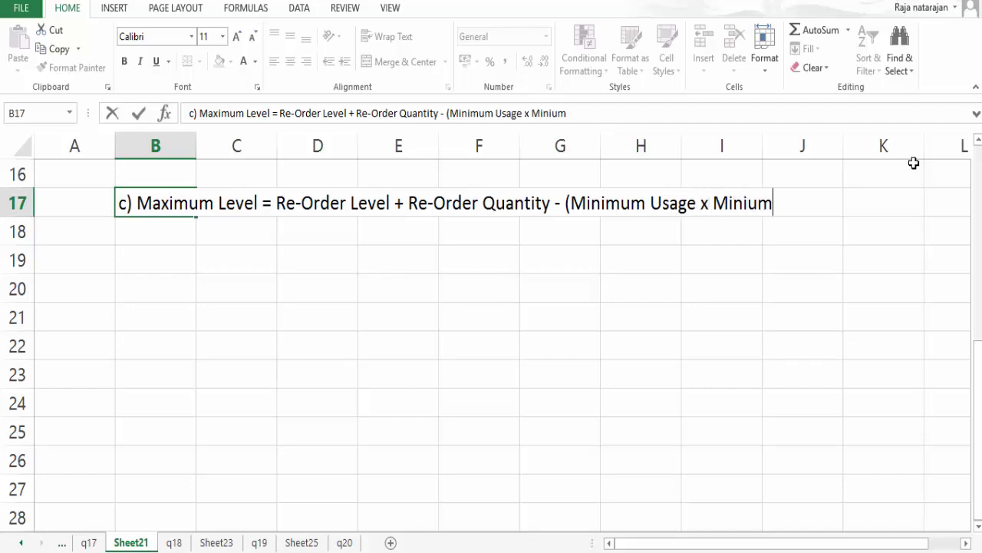
{"action": "key", "text": "BackSpace"}
{"action": "key", "text": "BackSpace"}
{"action": "type", "text": "mum P"}
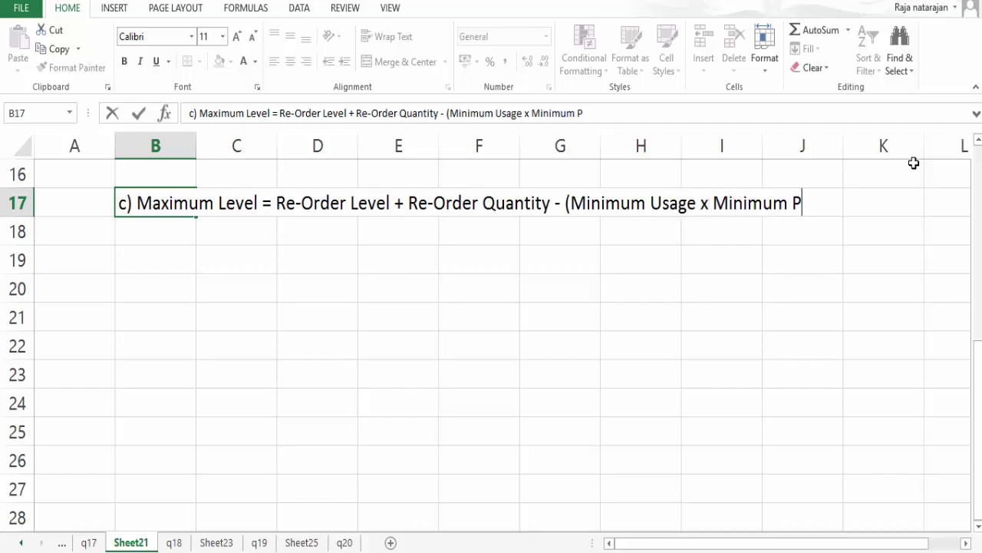
{"action": "type", "text": "eriod)"}
{"action": "key", "text": "Return"}
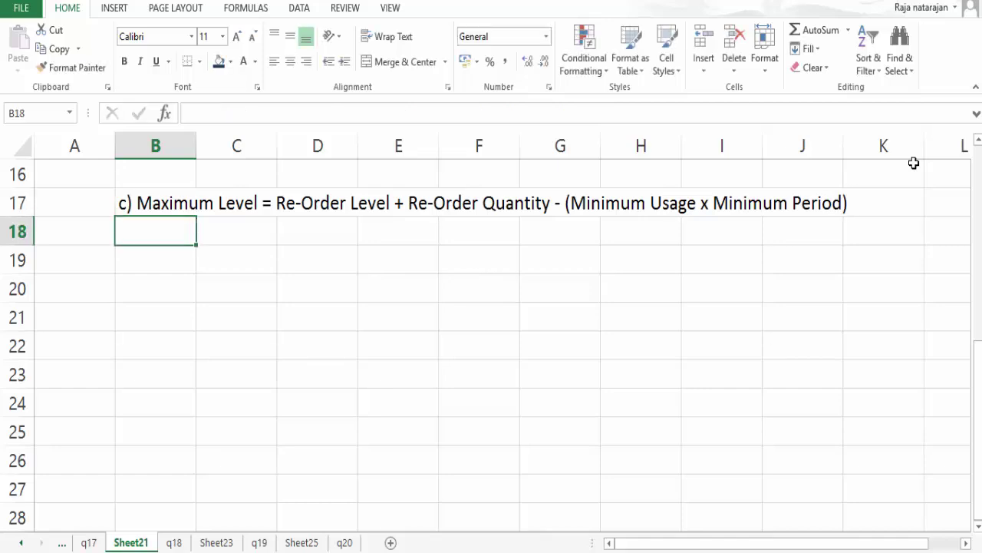
Widen column B to about three times its width and enter the heading "Particulars" in B19.
{"action": "key", "text": "Return"}
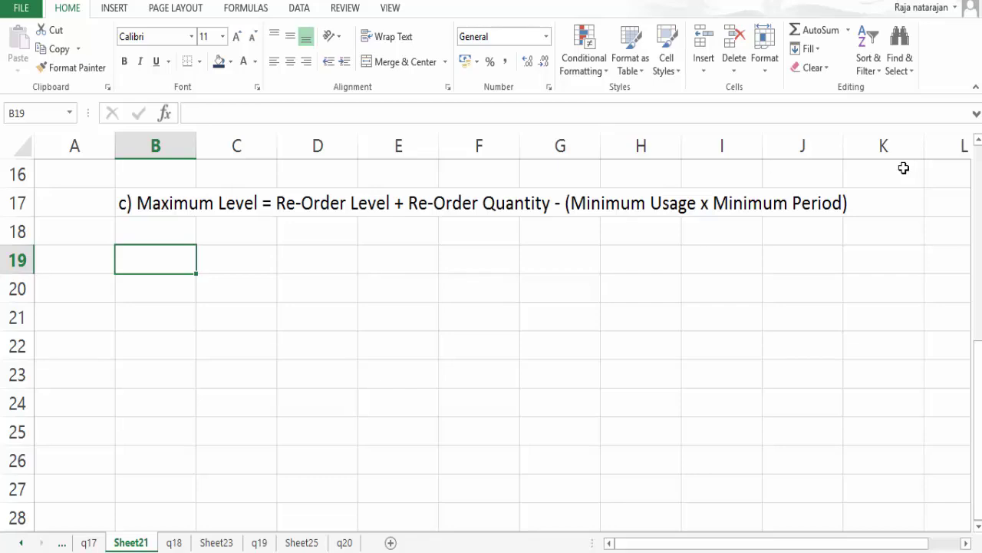
{"action": "left_click_drag", "start_coordinate": [195, 145], "coordinate": [355, 146]}
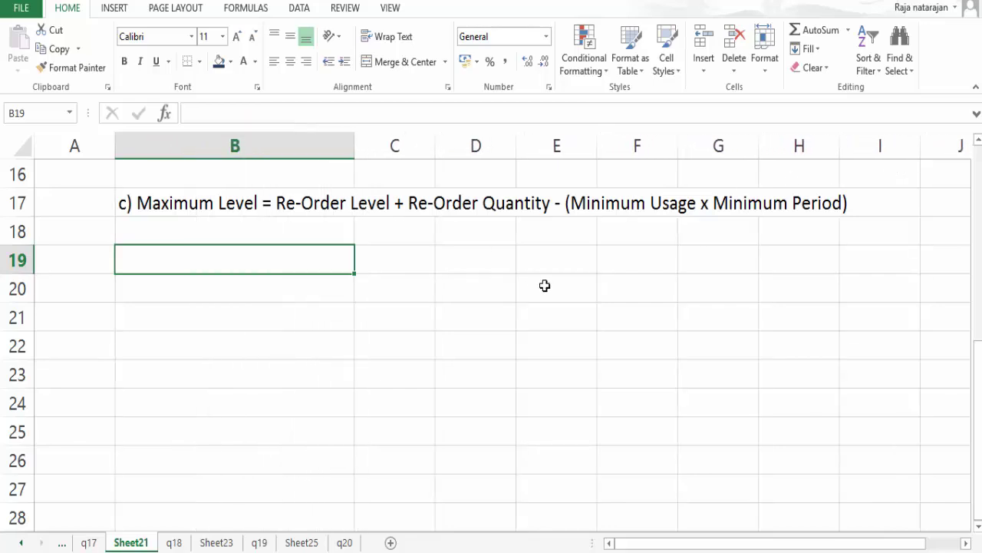
{"action": "type", "text": "Particulars"}
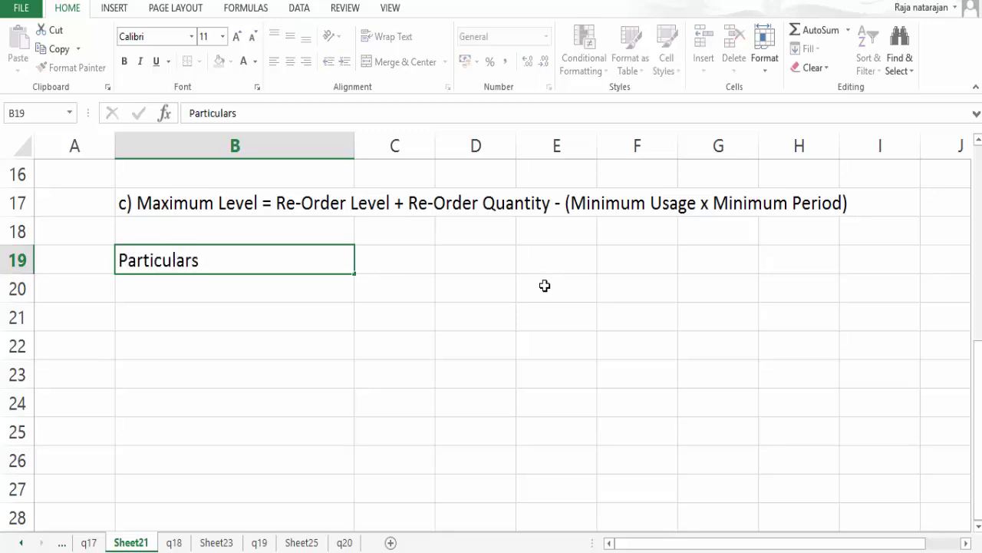
Enter the heading "Component A" in C19 and widen column C to fit it.
{"action": "key", "text": "Tab"}
{"action": "type", "text": "Comp"}
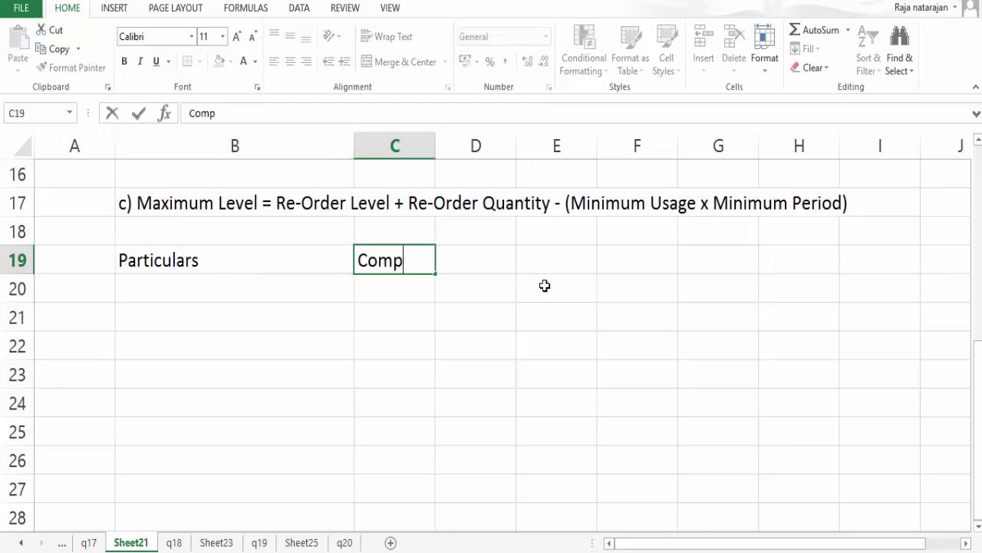
{"action": "type", "text": "onent A"}
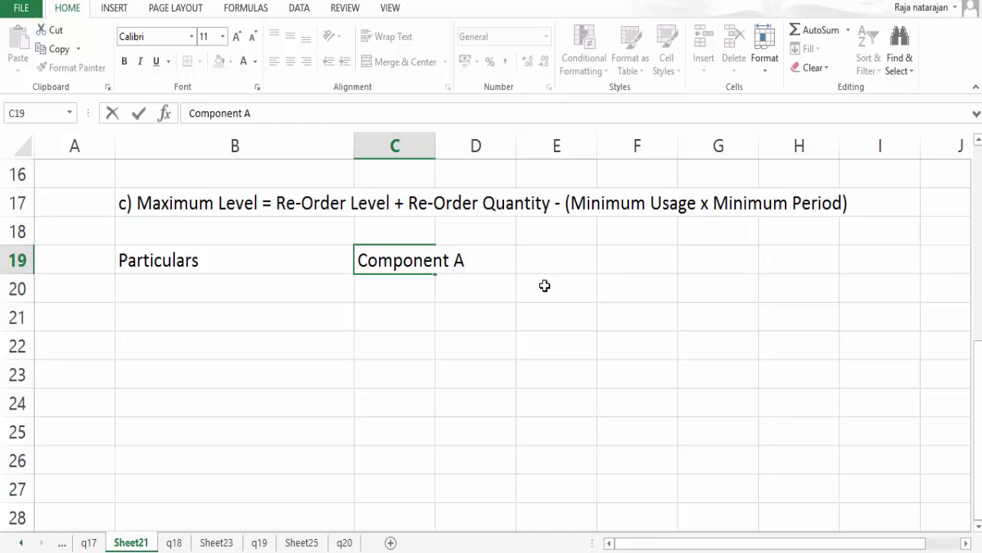
{"action": "key", "text": "Return"}
{"action": "left_click_drag", "start_coordinate": [442, 153], "coordinate": [479, 157]}
{"action": "key", "text": "Up"}
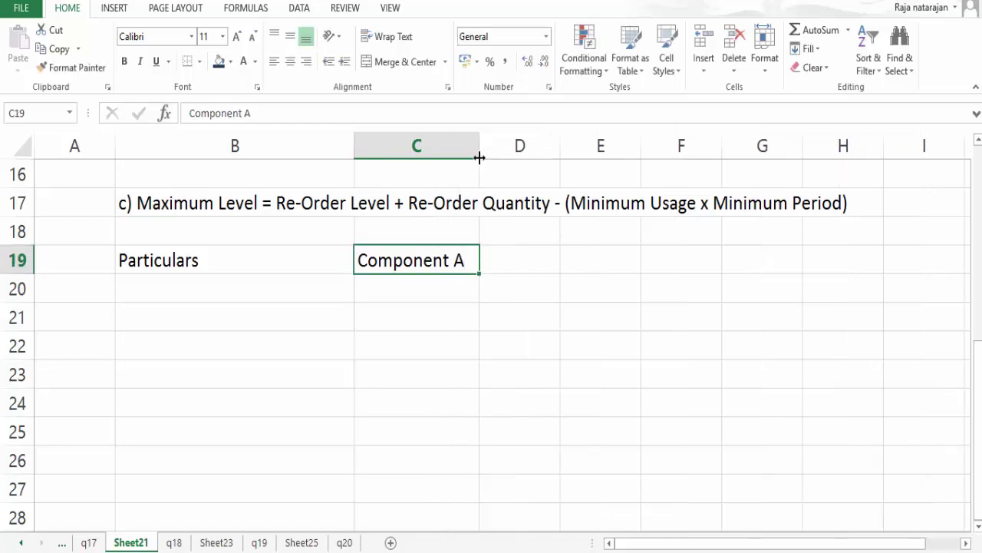
Copy the C19 heading to D19, change it to "Component B)" and fit column D to its content.
{"action": "key", "text": "ctrl+c"}
{"action": "key", "text": "Right"}
{"action": "key", "text": "ctrl+v"}
{"action": "key", "text": "F2"}
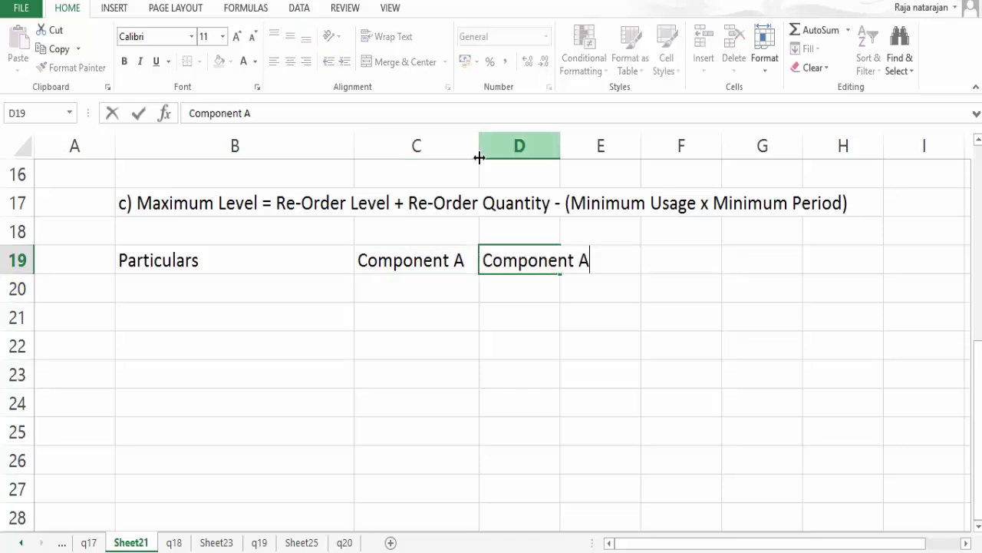
{"action": "key", "text": "BackSpace"}
{"action": "type", "text": "B)"}
{"action": "key", "text": "Return"}
{"action": "double_click", "coordinate": [562, 136]}
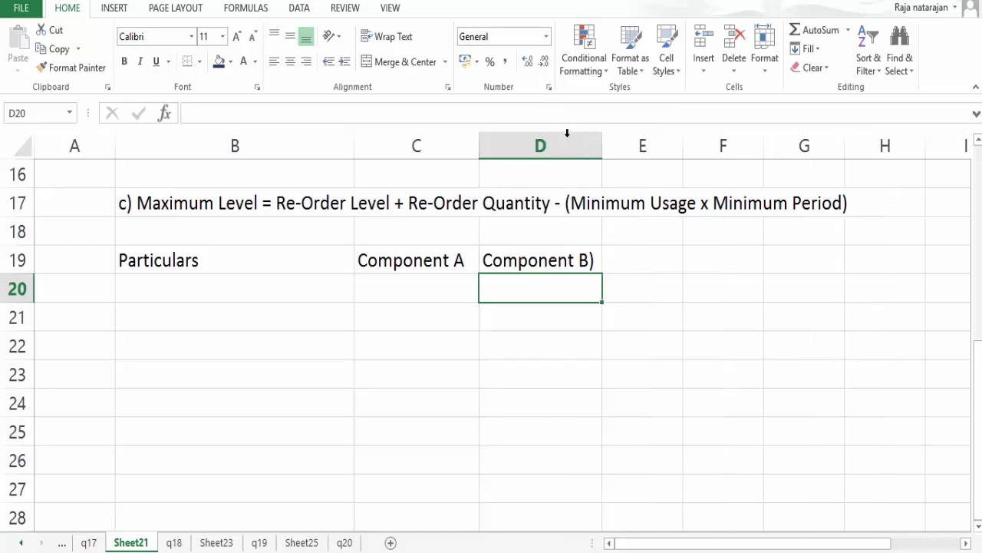
Make the table headings in B19:D19 bold.
{"action": "key", "text": "Left"}
{"action": "key", "text": "Left"}
{"action": "key", "text": "Up"}
{"action": "key", "text": "shift+Right"}
{"action": "key", "text": "shift+Right"}
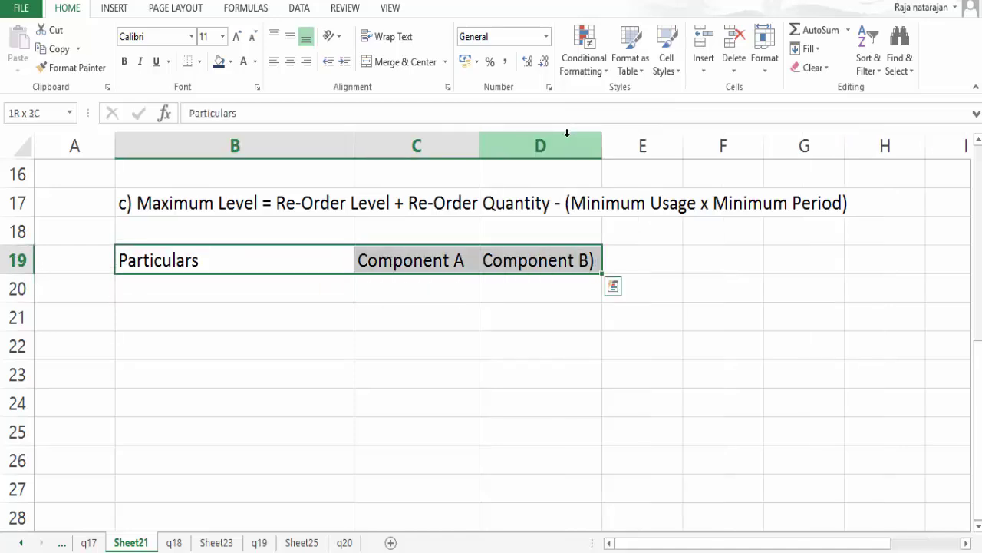
{"action": "key", "text": "ctrl+b"}
Remove the stray closing bracket from the D19 heading so it reads "Component B", and select B20.
{"action": "key", "text": "Right"}
{"action": "key", "text": "Right"}
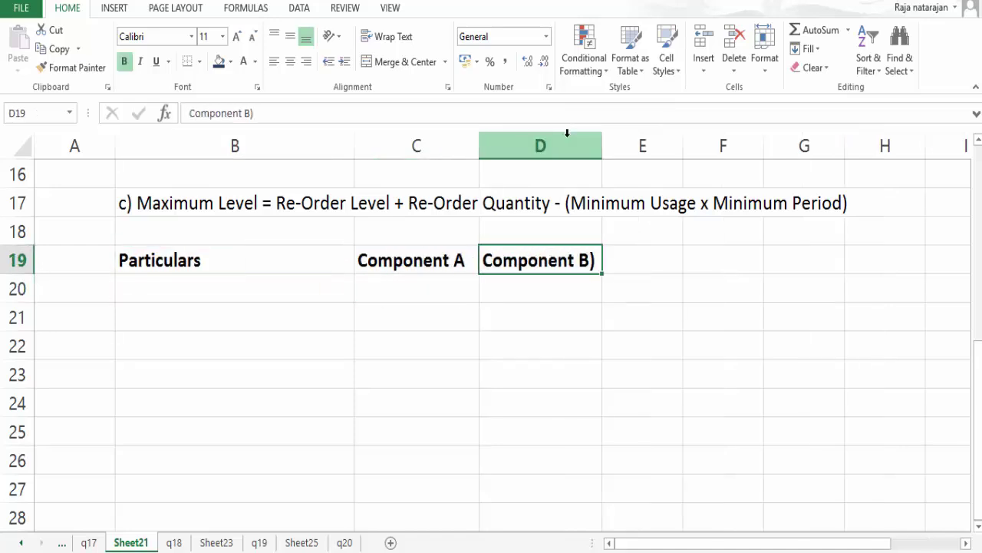
{"action": "key", "text": "F2"}
{"action": "key", "text": "BackSpace"}
{"action": "key", "text": "ctrl+Return"}
{"action": "key", "text": "Down"}
{"action": "key", "text": "Left"}
{"action": "key", "text": "Left"}
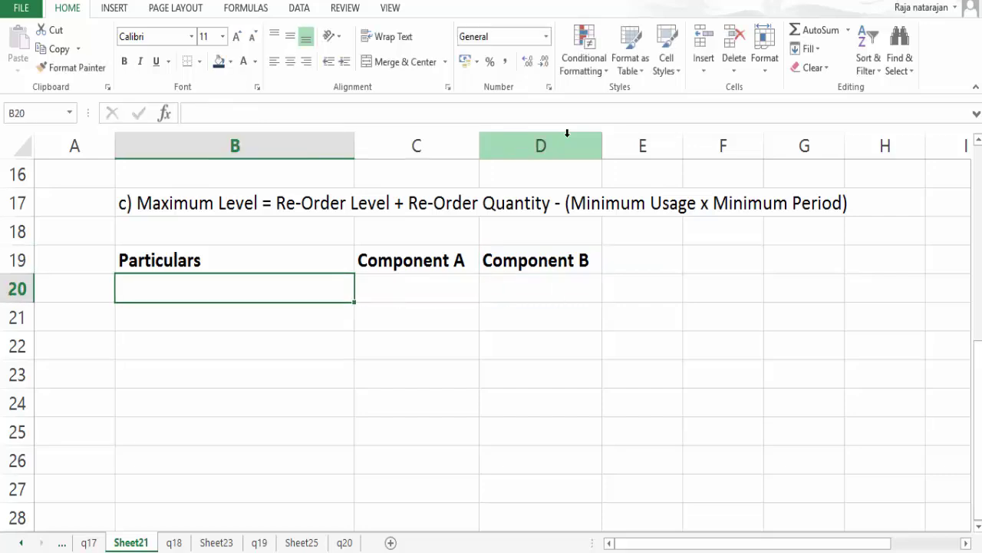
Link B20 to the Re-Order Level label in B12 with the formula =B12.
{"action": "type", "text": "="}
{"action": "scroll", "coordinate": [567, 132], "scroll_direction": "up", "scroll_amount": 2}
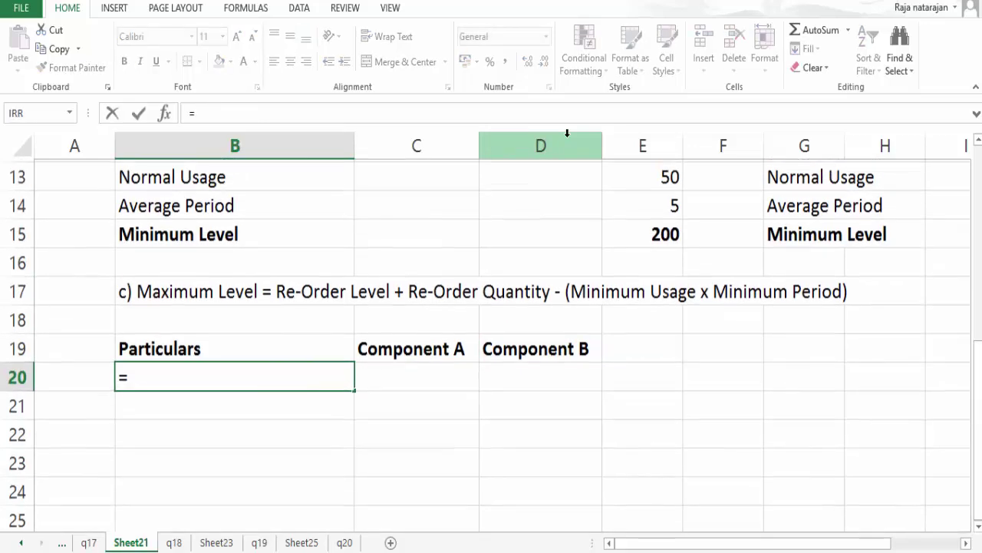
{"action": "key", "text": "Up"}
{"action": "key", "text": "Up"}
{"action": "key", "text": "Up"}
{"action": "key", "text": "Up"}
{"action": "key", "text": "Up"}
{"action": "key", "text": "Up"}
{"action": "key", "text": "Up"}
{"action": "key", "text": "Up"}
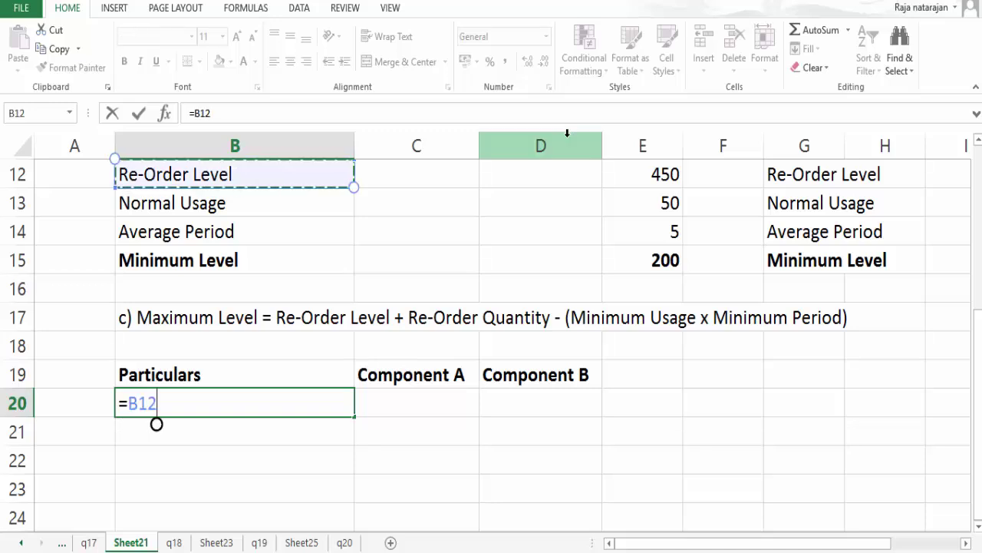
{"action": "key", "text": "Return"}
Fill Component A's Re-Order Level in C20 with a reference to E12.
{"action": "key", "text": "Up"}
{"action": "key", "text": "Right"}
{"action": "type", "text": "="}
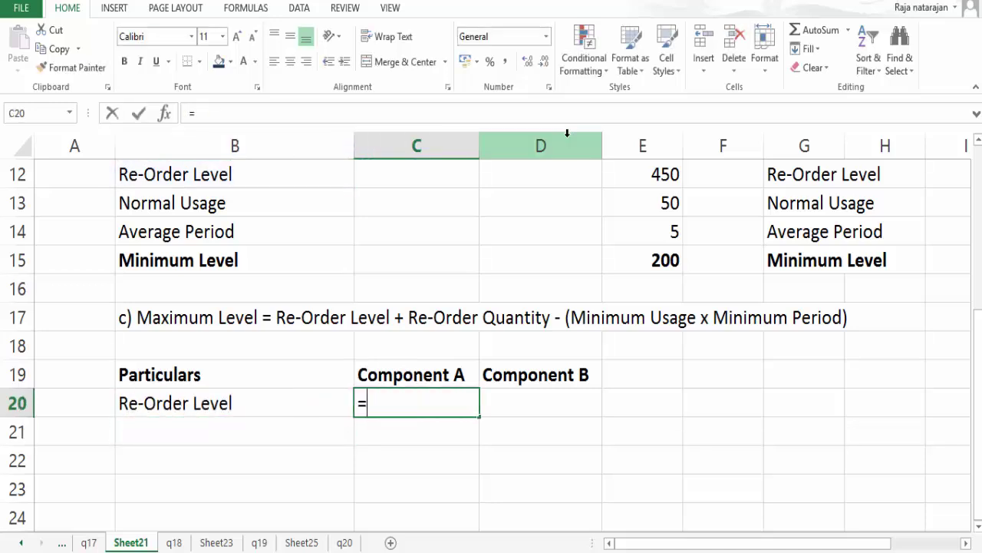
{"action": "key", "text": "Up"}
{"action": "key", "text": "Up"}
{"action": "key", "text": "Up"}
{"action": "key", "text": "Up"}
{"action": "key", "text": "Up"}
{"action": "key", "text": "Up"}
{"action": "key", "text": "Up"}
{"action": "key", "text": "Up"}
{"action": "key", "text": "Right"}
{"action": "key", "text": "Right"}
{"action": "key", "text": "Return"}
Fill Component B's Re-Order Level in D20 with a reference to its re-order level value in J12.
{"action": "key", "text": "Up"}
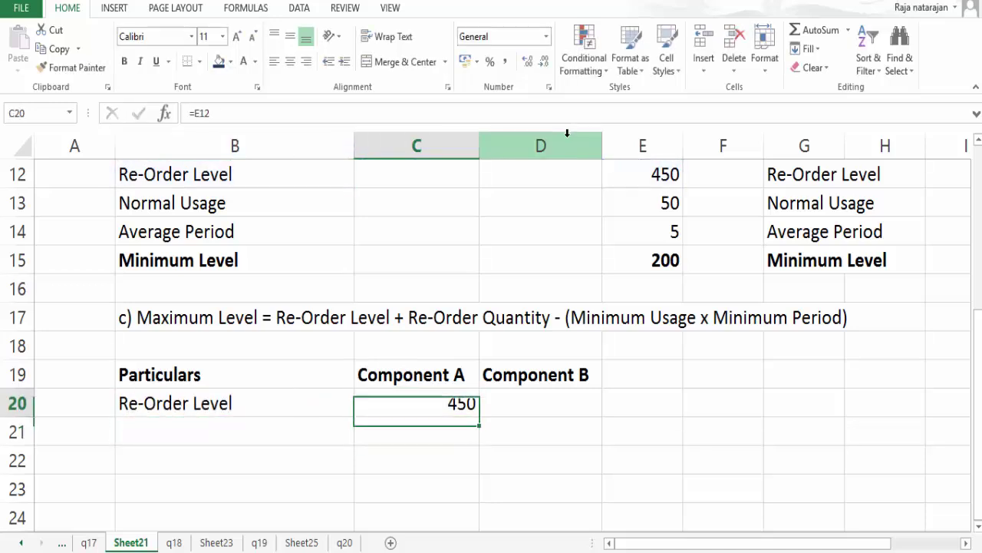
{"action": "key", "text": "Right"}
{"action": "type", "text": "="}
{"action": "scroll", "coordinate": [567, 133], "scroll_direction": "right", "scroll_amount": 1}
{"action": "scroll", "coordinate": [567, 133], "scroll_direction": "right", "scroll_amount": 1}
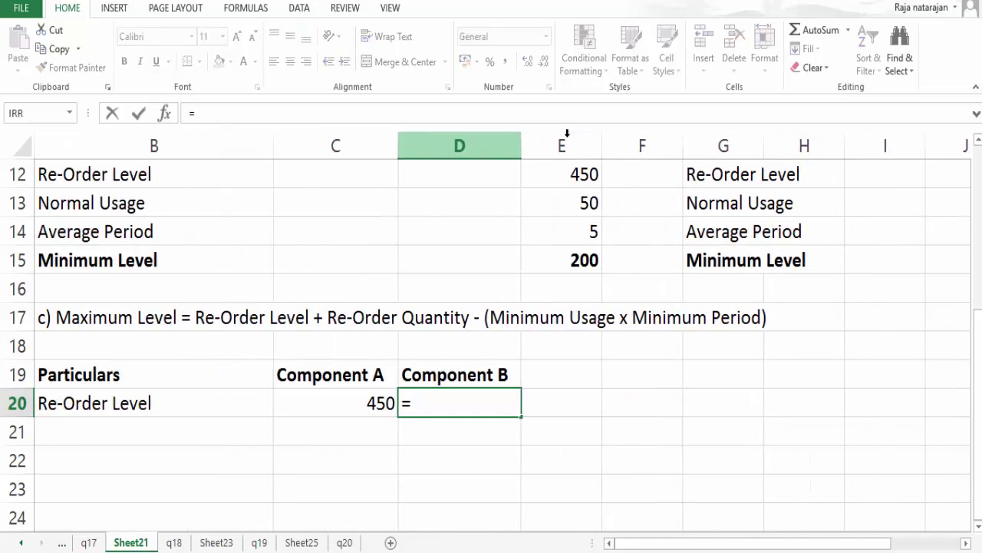
{"action": "key", "text": "Up"}
{"action": "key", "text": "Up"}
{"action": "key", "text": "Up"}
{"action": "key", "text": "Up"}
{"action": "key", "text": "Up"}
{"action": "key", "text": "Up"}
{"action": "key", "text": "Up"}
{"action": "key", "text": "Up"}
{"action": "key", "text": "Right"}
{"action": "key", "text": "Right"}
{"action": "key", "text": "Right"}
{"action": "key", "text": "Right"}
{"action": "key", "text": "Right"}
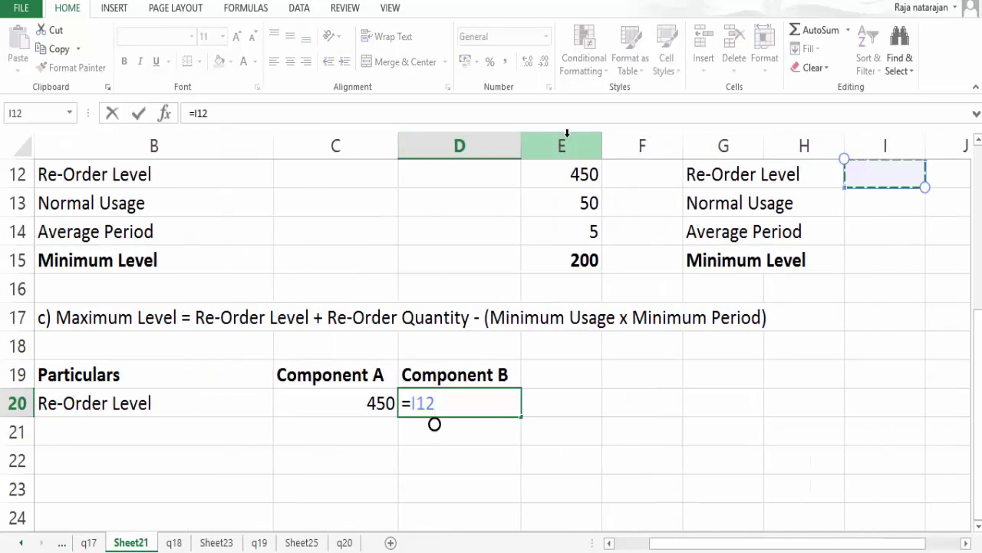
{"action": "key", "text": "Right"}
{"action": "key", "text": "ctrl+Return"}
Enter the label "Re-Order Quantity" in B21.
{"action": "key", "text": "Down"}
{"action": "key", "text": "Left"}
{"action": "key", "text": "Home"}
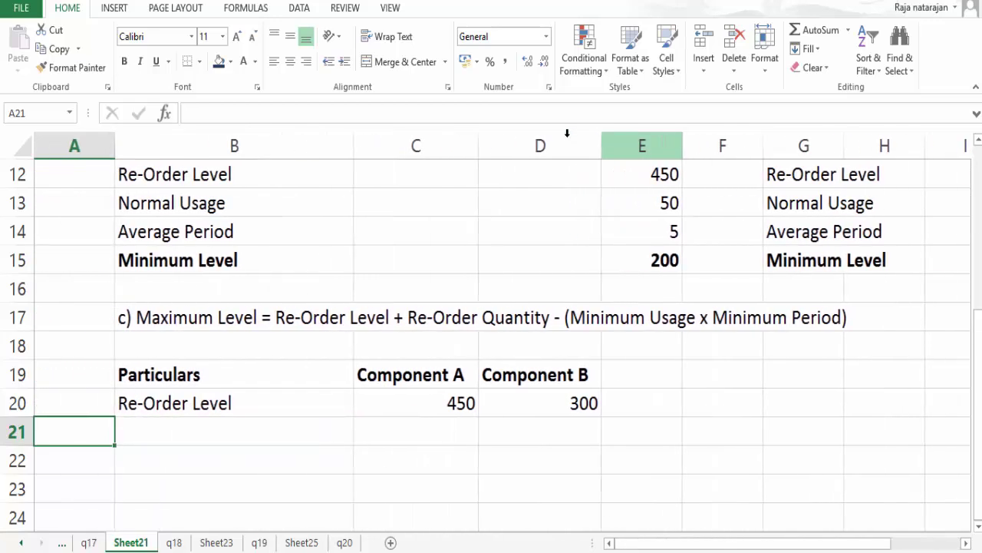
{"action": "key", "text": "Right"}
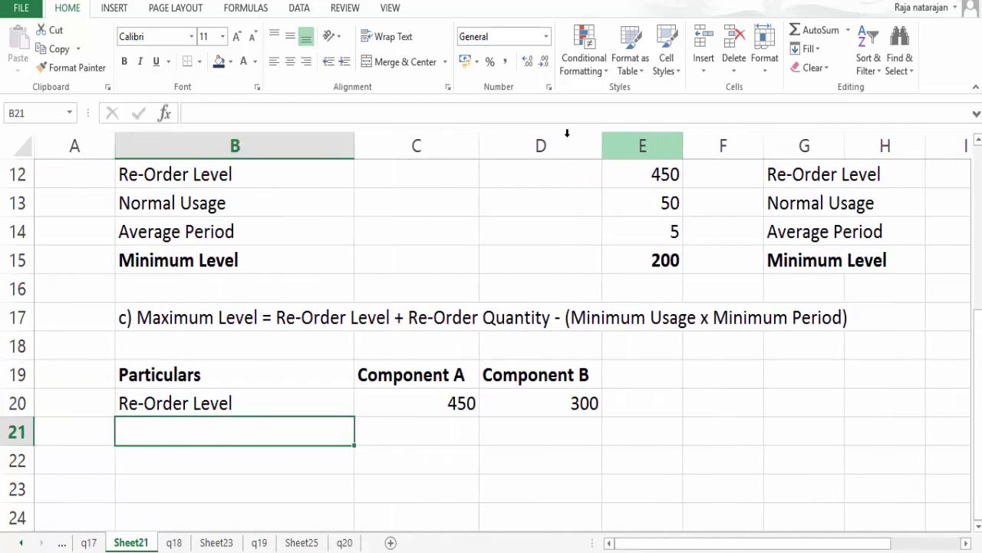
{"action": "type", "text": "Re-"}
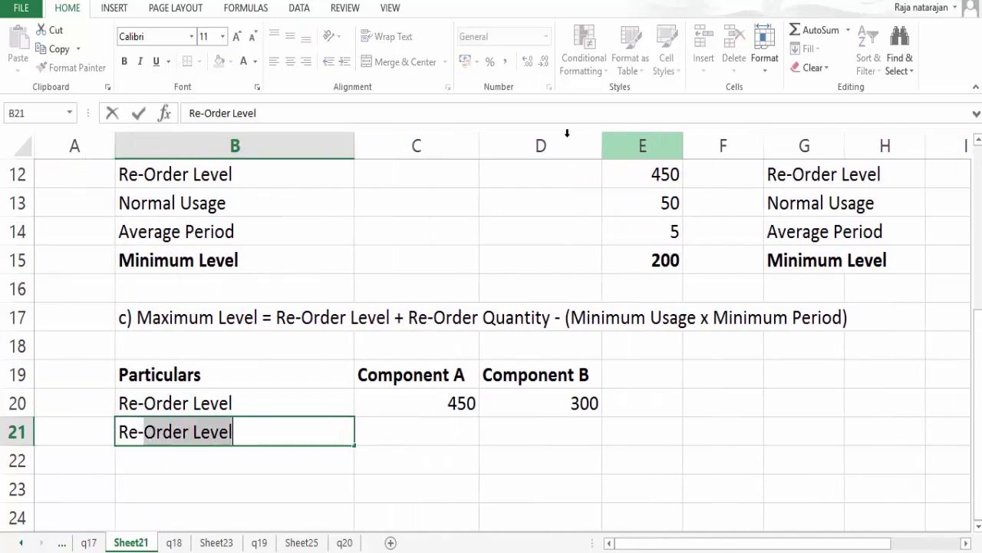
{"action": "type", "text": "Order Quan"}
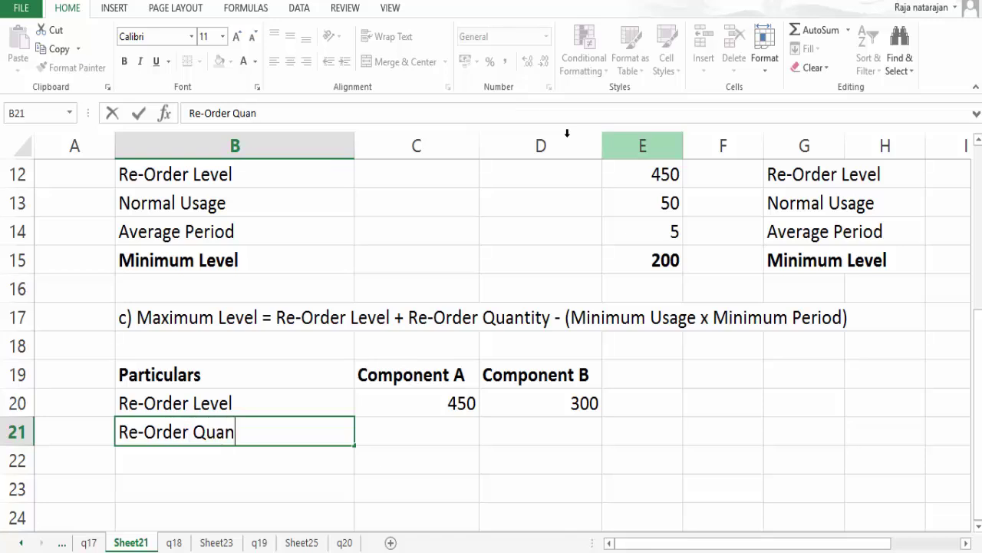
{"action": "type", "text": "tity"}
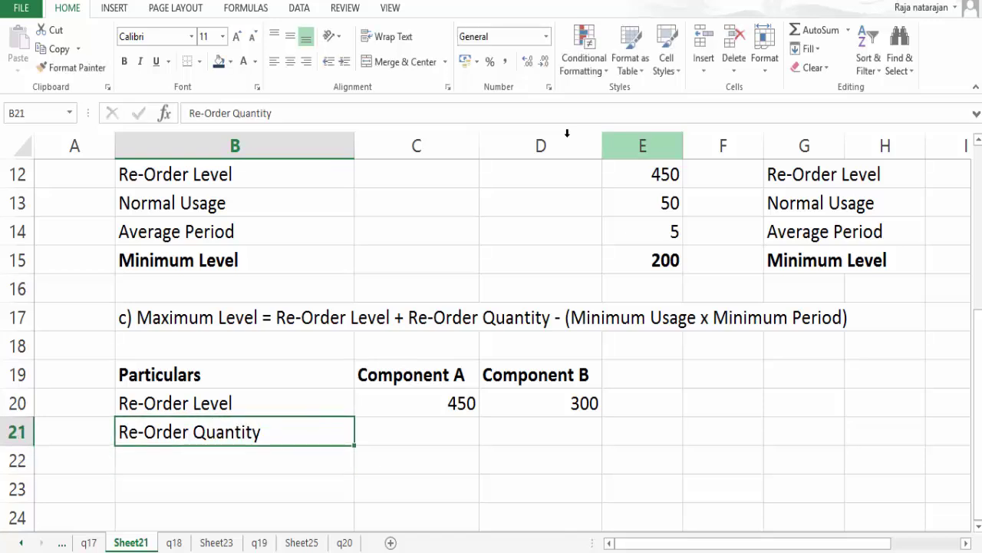
{"action": "key", "text": "Tab"}
Check the re-order quantities on the q17 sheet and enter 300 in C21 and 500 in D21 on Sheet21.
{"action": "key", "text": "ctrl+Page_Up"}
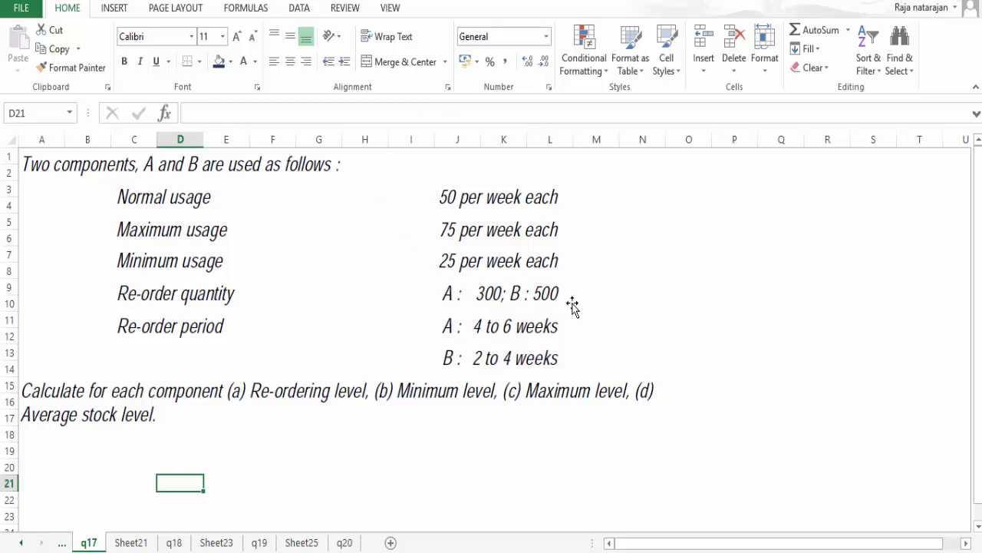
{"action": "key", "text": "ctrl+Page_Down"}
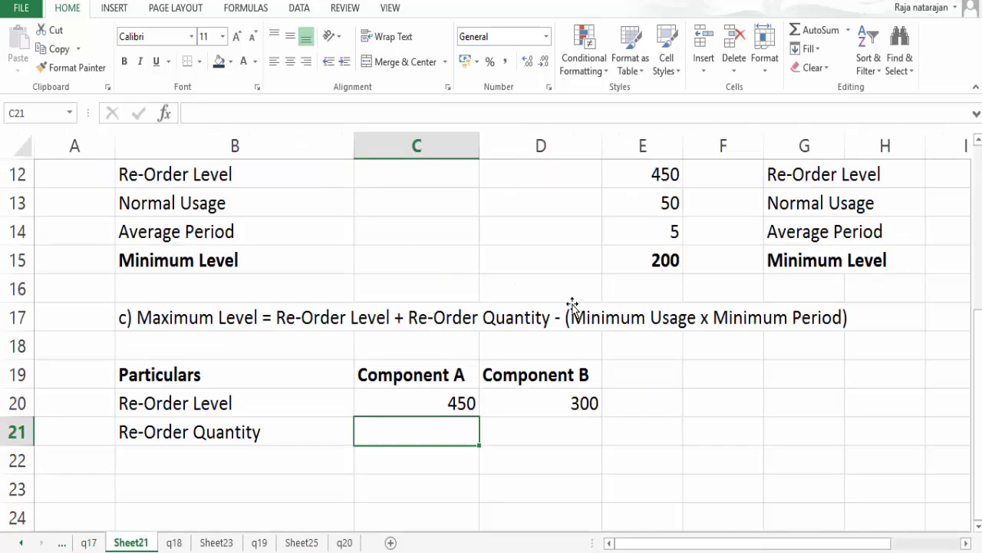
{"action": "type", "text": "300"}
{"action": "key", "text": "Tab"}
{"action": "type", "text": "500"}
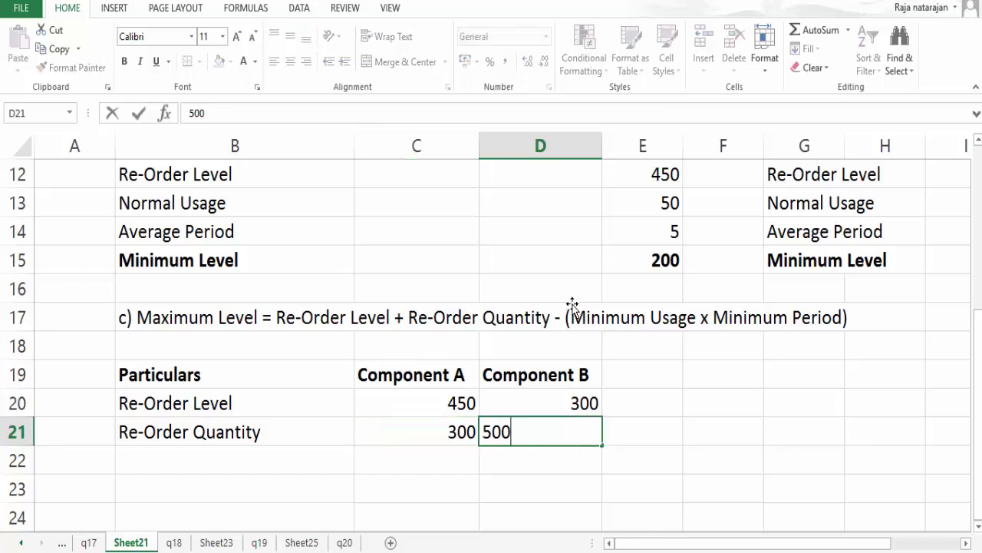
{"action": "key", "text": "ctrl+Return"}
Review the q17 problem data, and enter the labels "Minimum Usage" in B22 and "Minimum Period" in B23 of Sheet21.
{"action": "key", "text": "ctrl+Page_Up"}
{"action": "key", "text": "ctrl+Page_Down"}
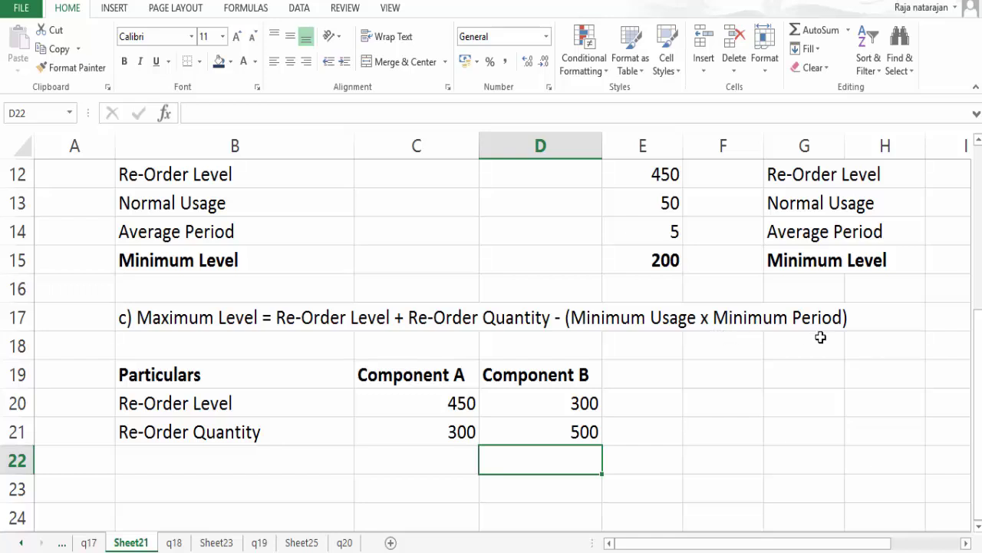
{"action": "key", "text": "ctrl+Page_Up"}
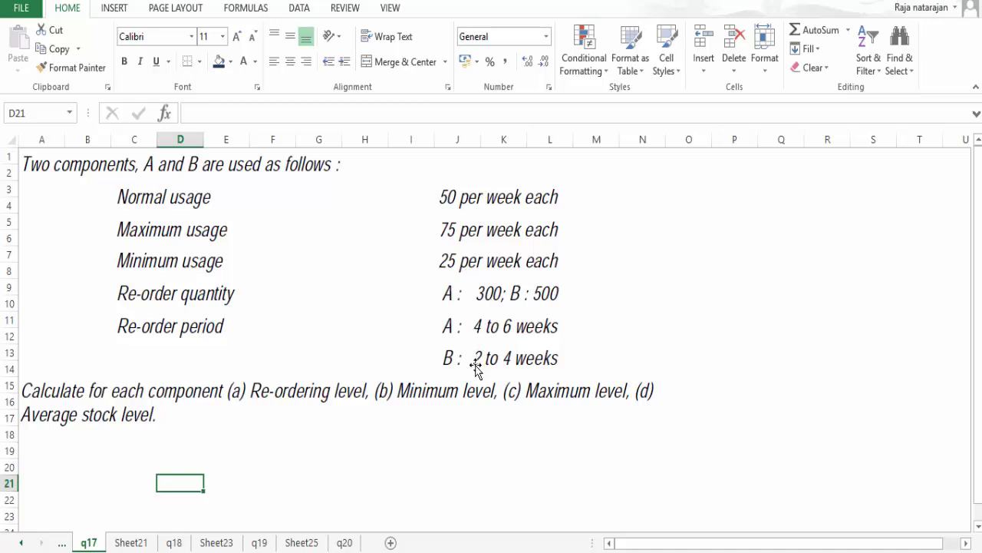
{"action": "key", "text": "ctrl+Page_Down"}
{"action": "key", "text": "Left"}
{"action": "key", "text": "Left"}
{"action": "type", "text": "Mi"}
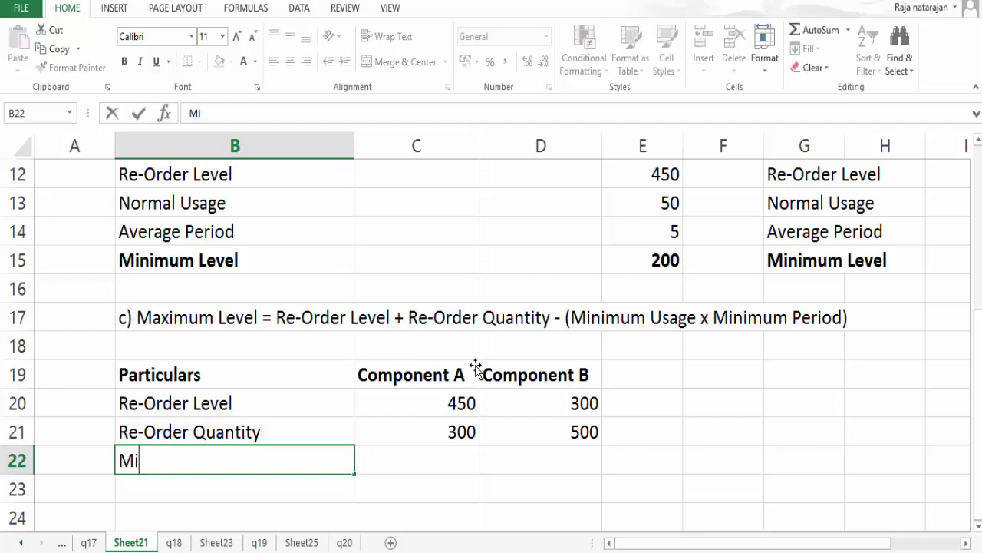
{"action": "type", "text": "nimum Us"}
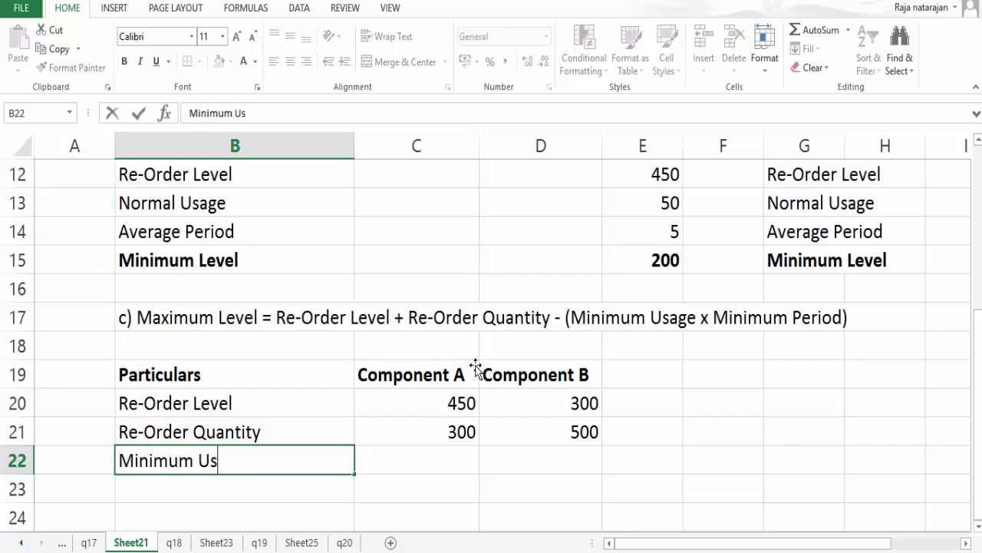
{"action": "type", "text": "age"}
{"action": "key", "text": "Return"}
{"action": "type", "text": "Minimum Period"}
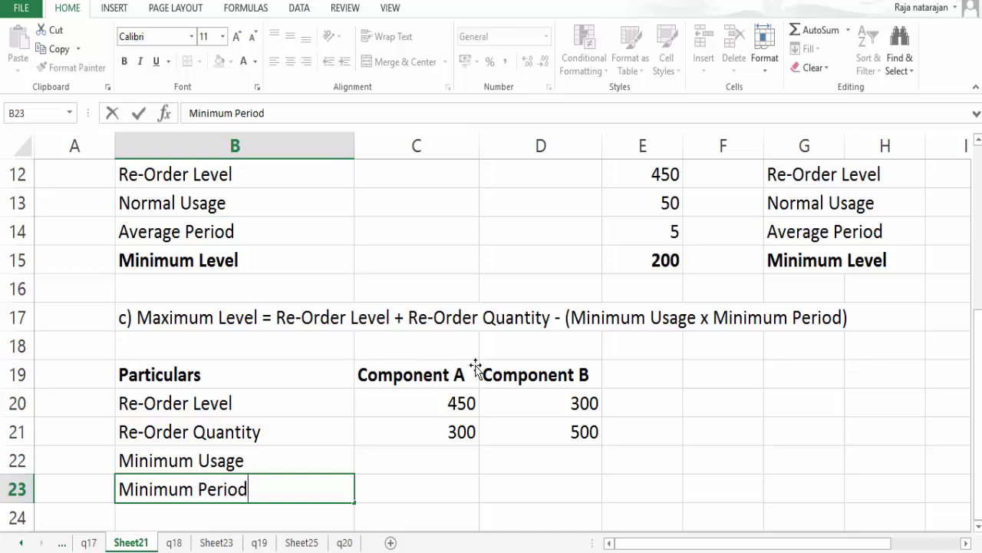
{"action": "key", "text": "Return"}
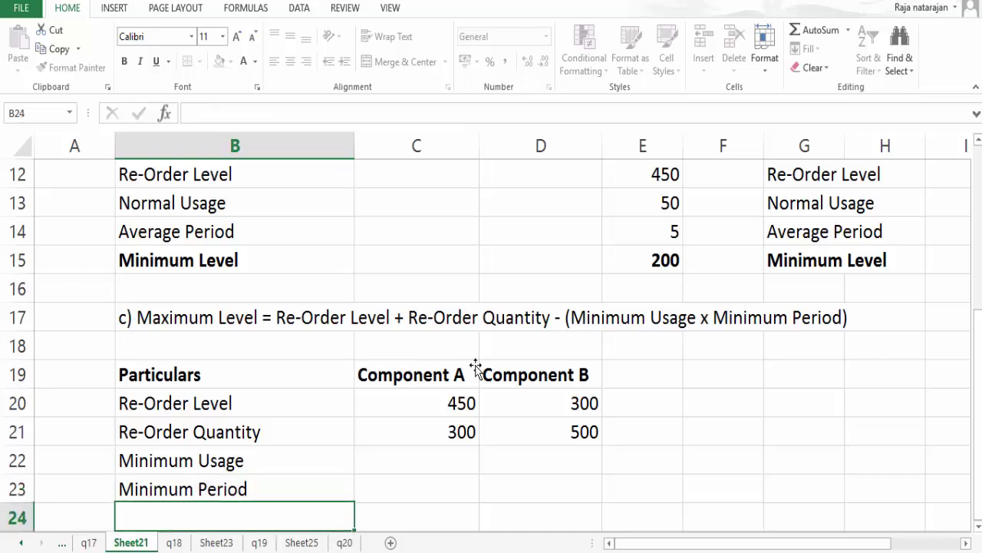
Look up the minimum usage on the q17 sheet and enter 25 for both components in C22 and D22.
{"action": "key", "text": "Up"}
{"action": "key", "text": "Up"}
{"action": "key", "text": "Right"}
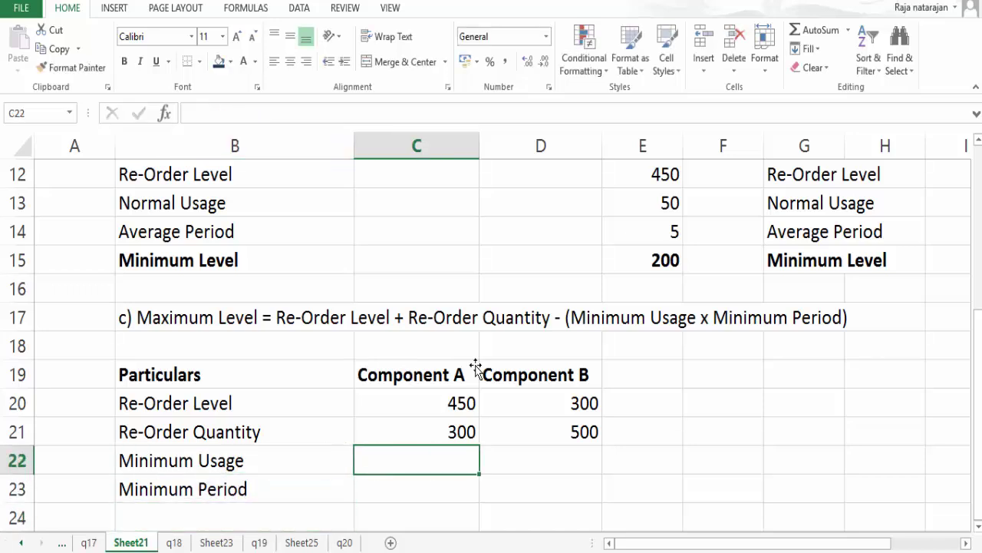
{"action": "key", "text": "ctrl+Page_Up"}
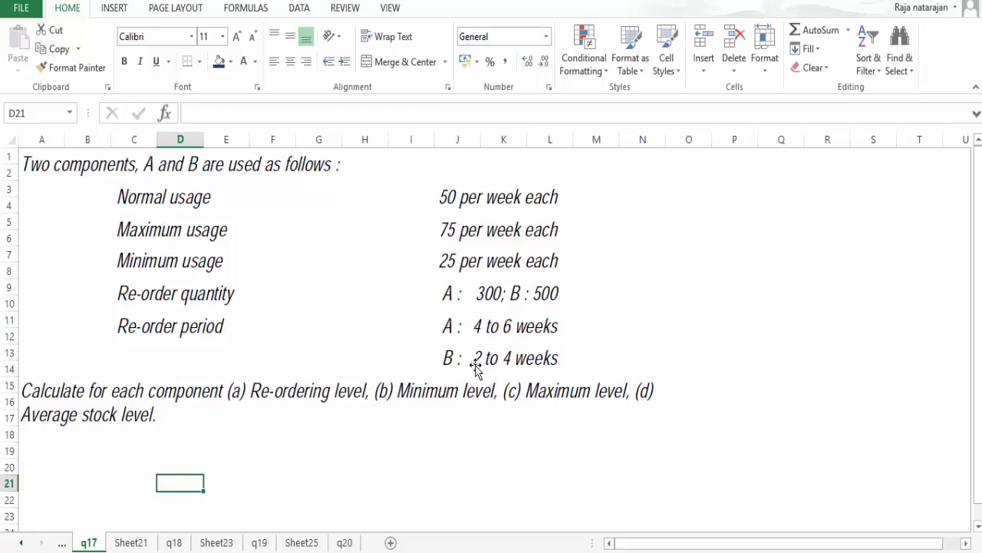
{"action": "key", "text": "ctrl+Page_Down"}
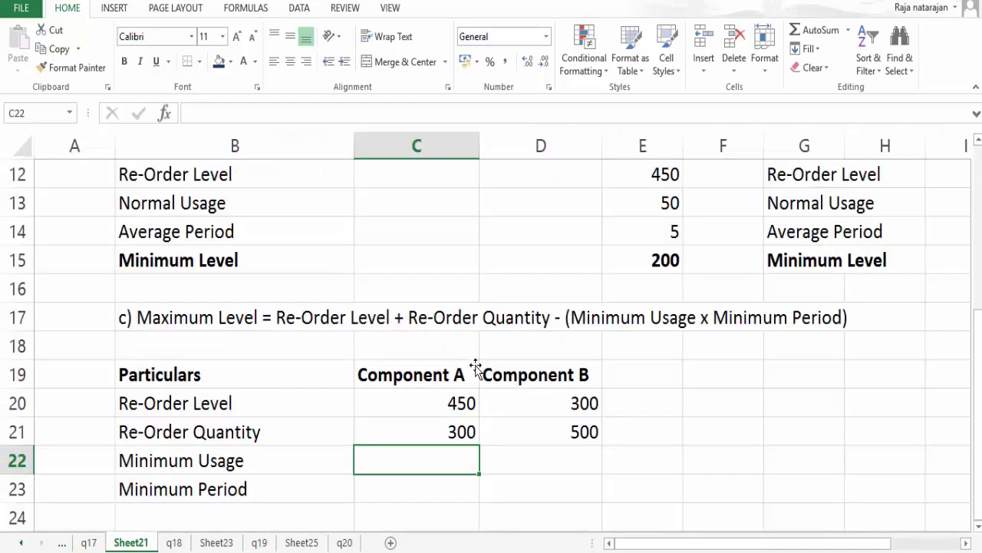
{"action": "type", "text": "25"}
{"action": "key", "text": "Right"}
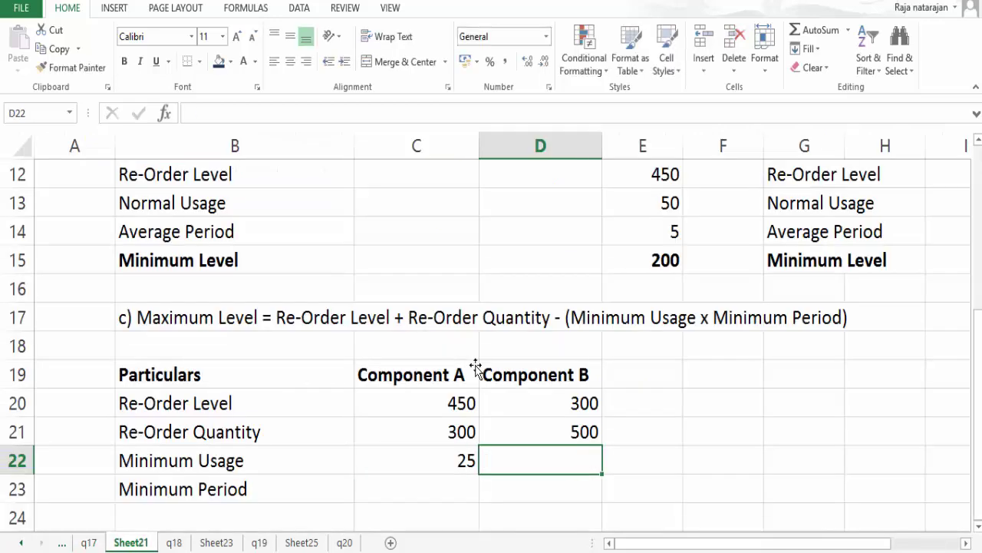
{"action": "type", "text": "25"}
{"action": "key", "text": "Return"}
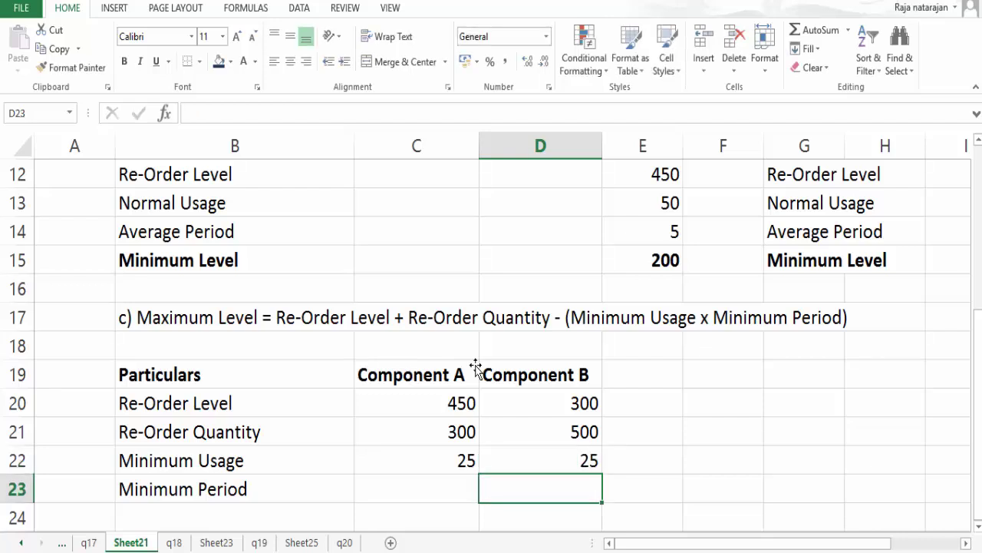
Enter the Minimum Period values: 4 in C23 for Component A and 2 in D23 for Component B.
{"action": "key", "text": "Left"}
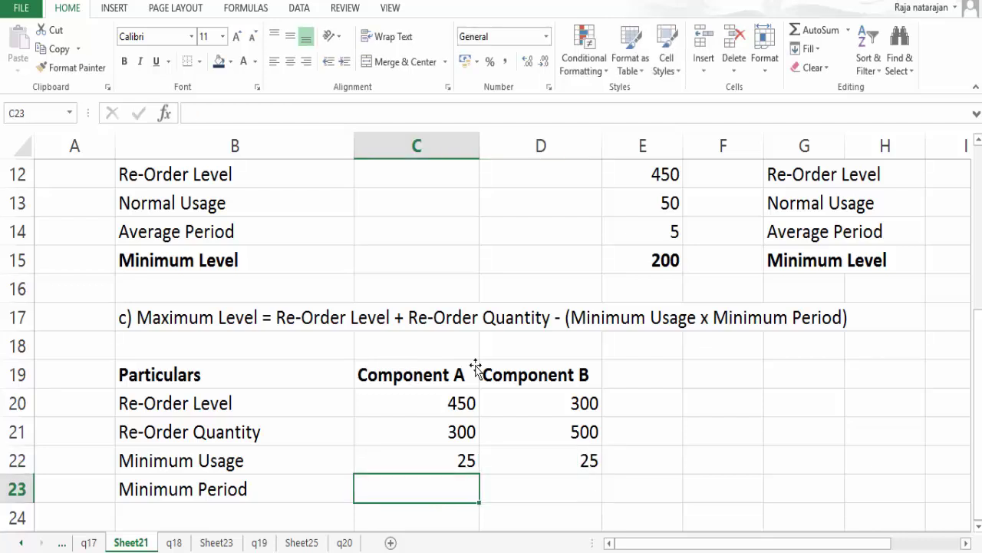
{"action": "type", "text": "4"}
{"action": "key", "text": "Right"}
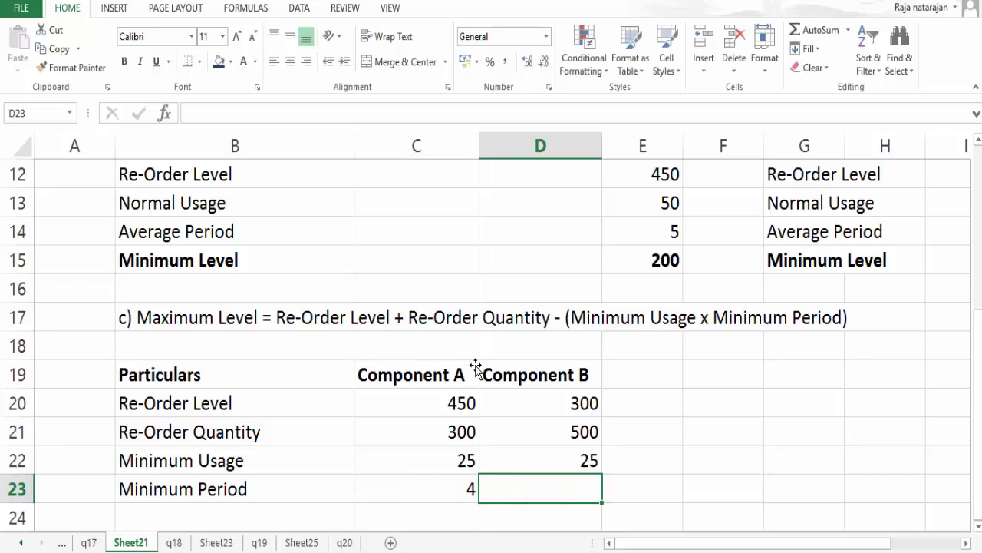
{"action": "type", "text": "2"}
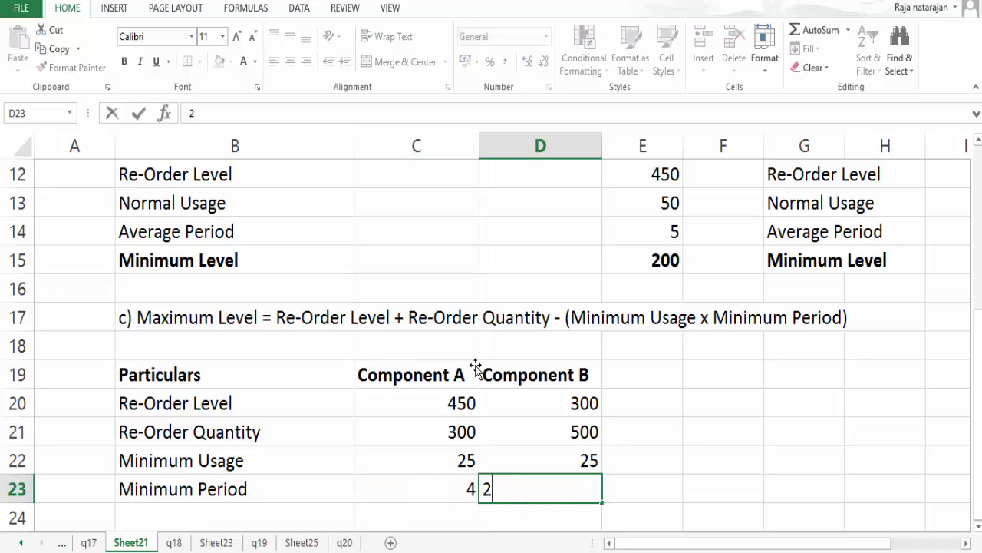
{"action": "key", "text": "Return"}
Enter the label "Maximum Level" in B24 and make B24:D24 bold.
{"action": "key", "text": "Left"}
{"action": "key", "text": "Left"}
{"action": "key", "text": "Left"}
{"action": "key", "text": "Right"}
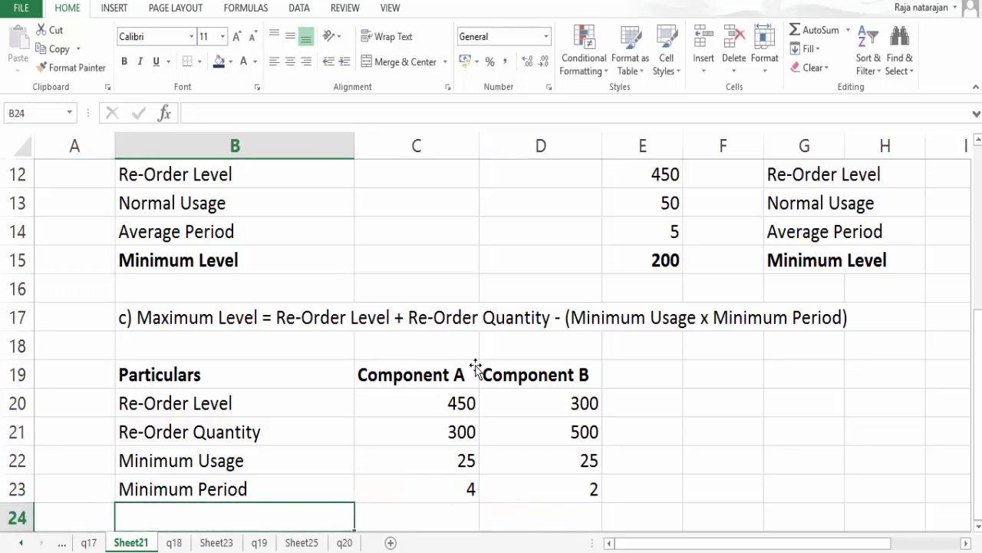
{"action": "scroll", "coordinate": [476, 367], "scroll_direction": "down", "scroll_amount": 2}
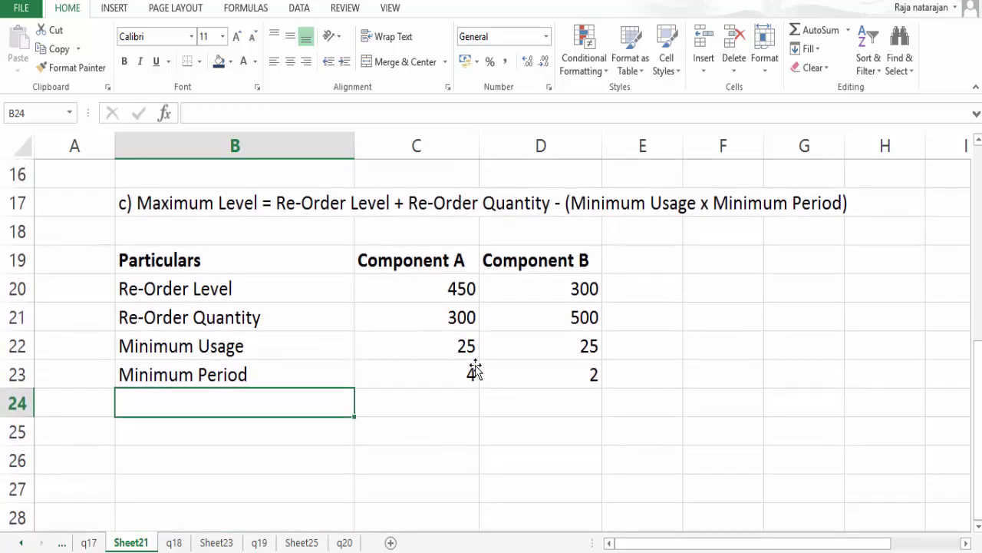
{"action": "type", "text": "Maximum Level"}
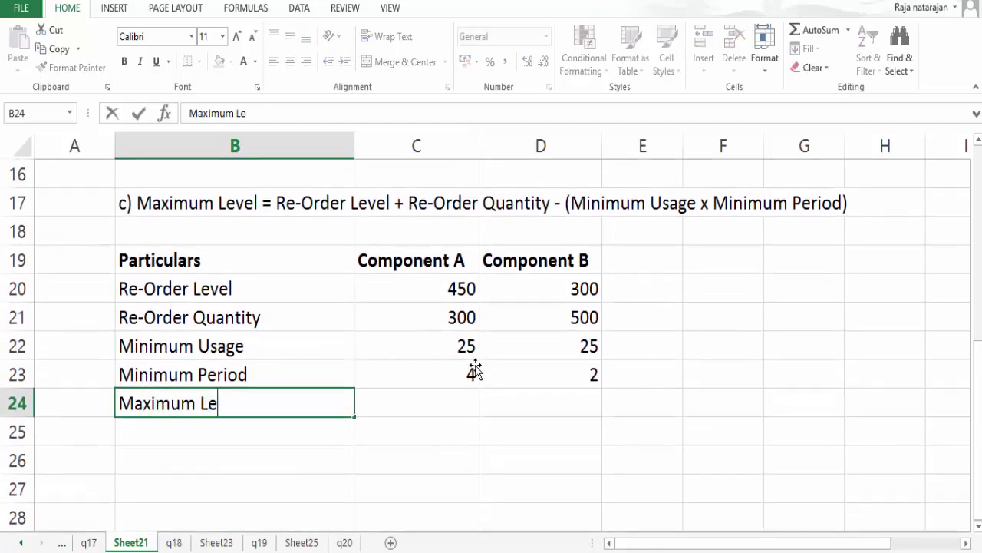
{"action": "key", "text": "Return"}
{"action": "key", "text": "Up"}
{"action": "key", "text": "shift+Right"}
{"action": "key", "text": "shift+Right"}
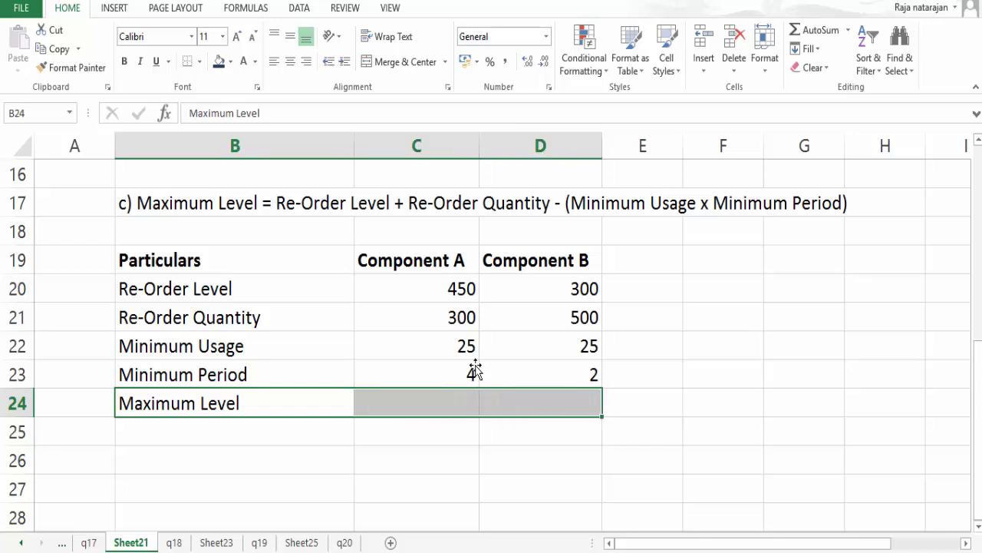
{"action": "key", "text": "ctrl+b"}
Calculate Component A's Maximum Level in C24 with the formula =(C20+C21)-(C22*C23).
{"action": "key", "text": "Right"}
{"action": "type", "text": "="}
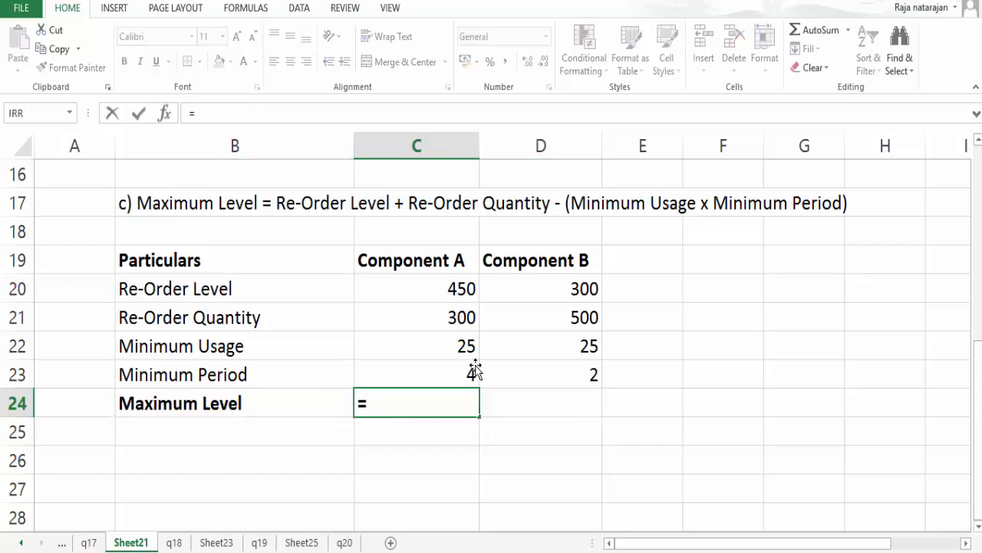
{"action": "type", "text": "("}
{"action": "key", "text": "Up"}
{"action": "key", "text": "Up"}
{"action": "key", "text": "Up"}
{"action": "key", "text": "Up"}
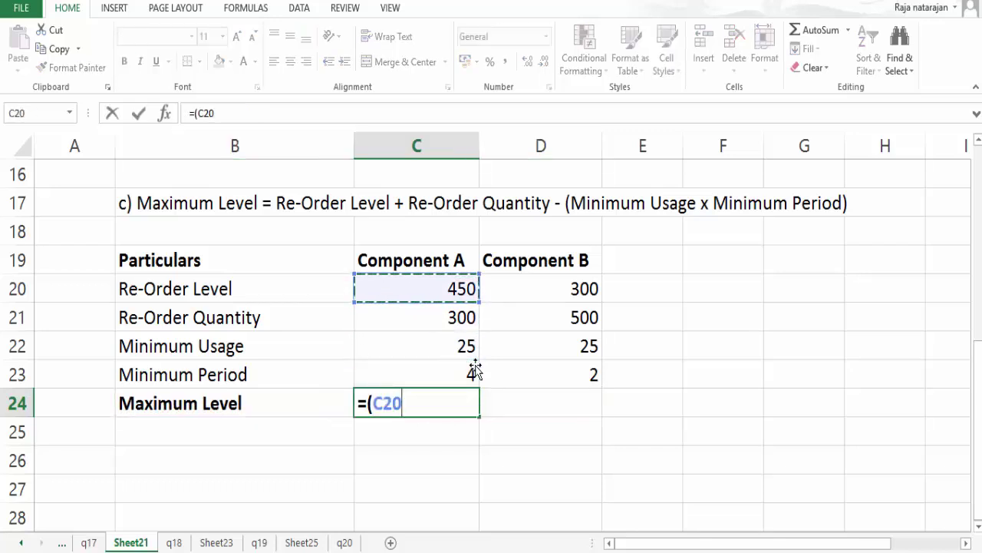
{"action": "type", "text": "+"}
{"action": "key", "text": "Up"}
{"action": "key", "text": "Up"}
{"action": "key", "text": "Up"}
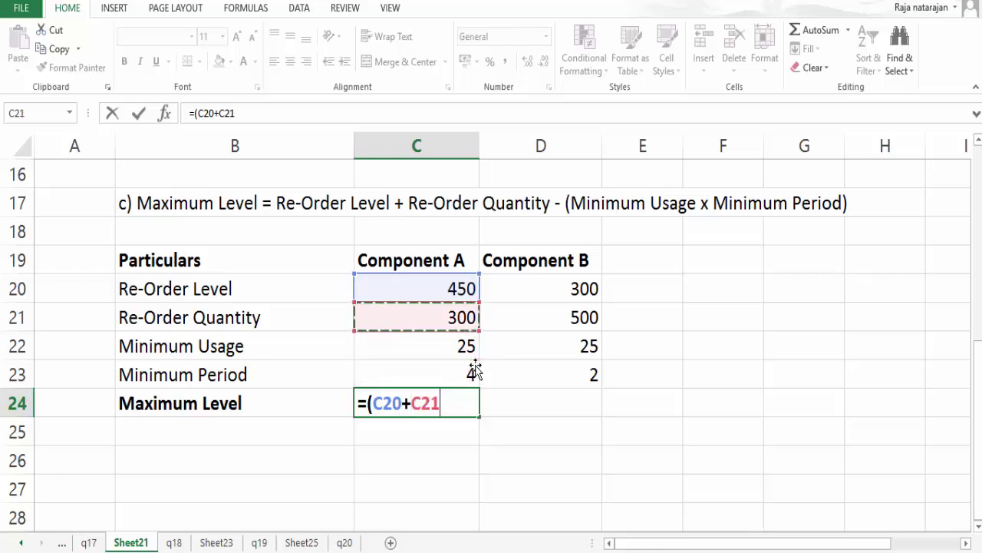
{"action": "type", "text": ")-"}
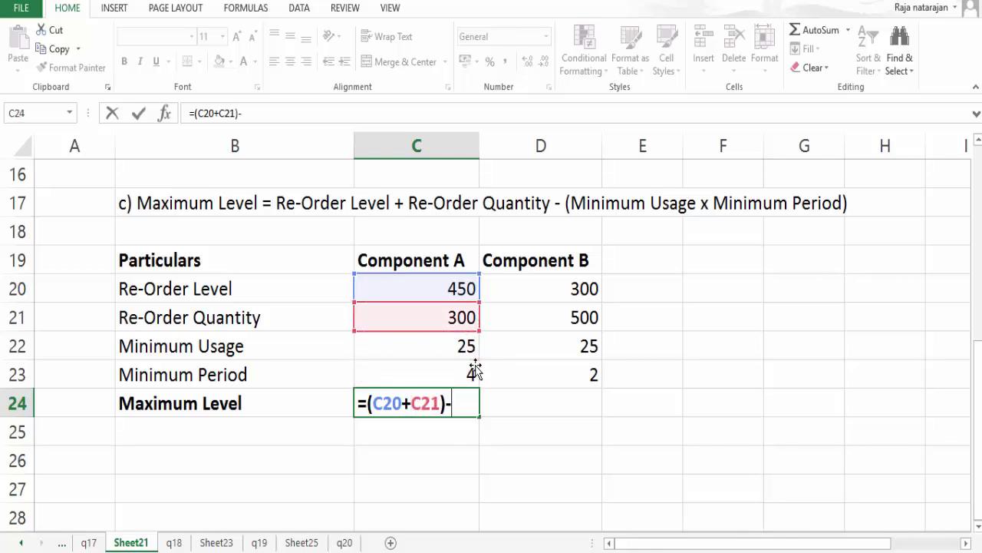
{"action": "type", "text": "("}
{"action": "key", "text": "Up"}
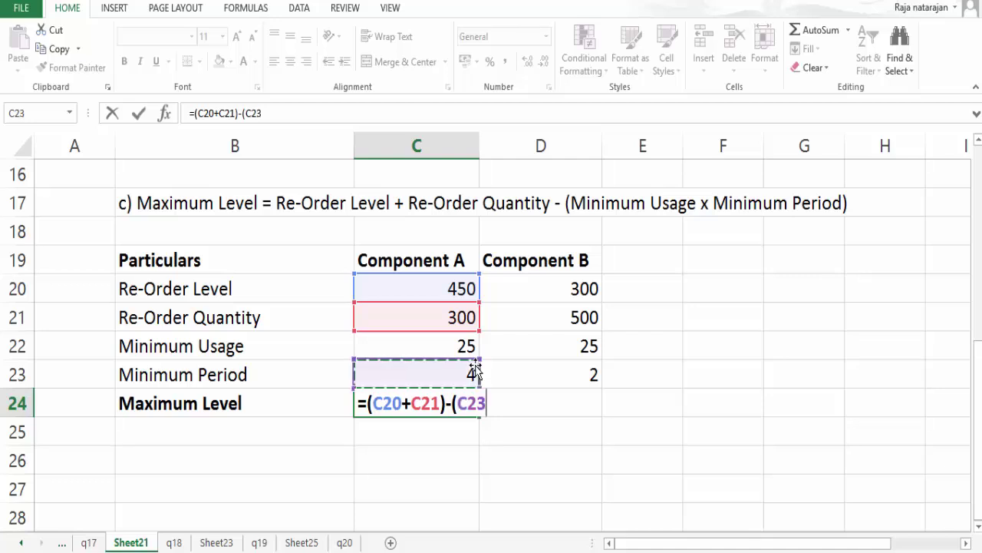
{"action": "key", "text": "Up"}
{"action": "type", "text": "*"}
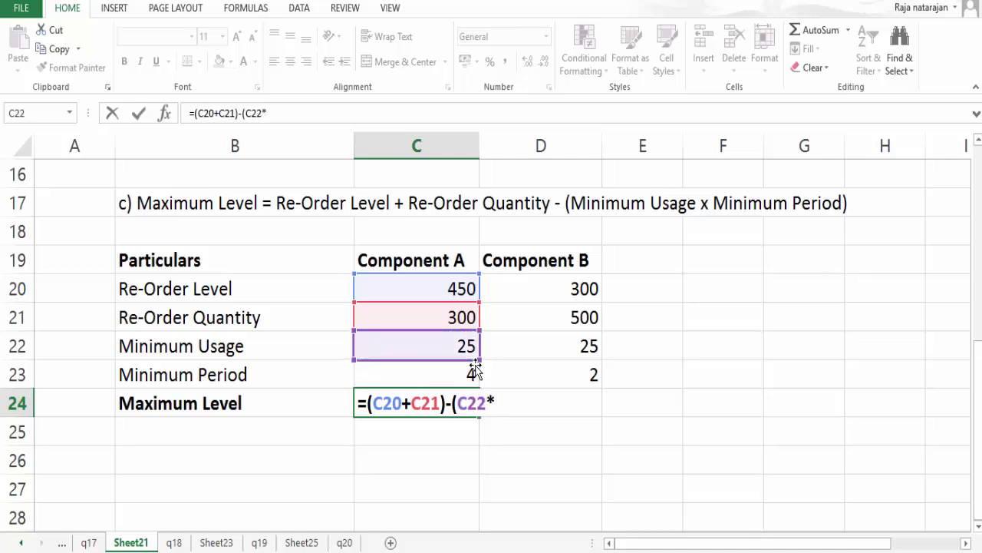
{"action": "key", "text": "Up"}
{"action": "type", "text": ")"}
{"action": "key", "text": "Return"}
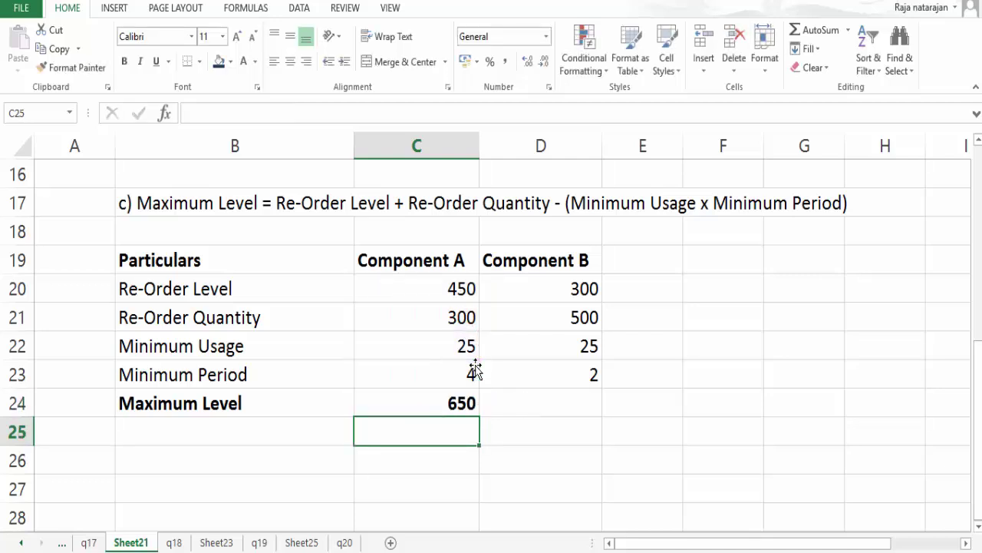
Copy the Maximum Level formula from C24 to D24 for Component B and check its cell references.
{"action": "key", "text": "Up"}
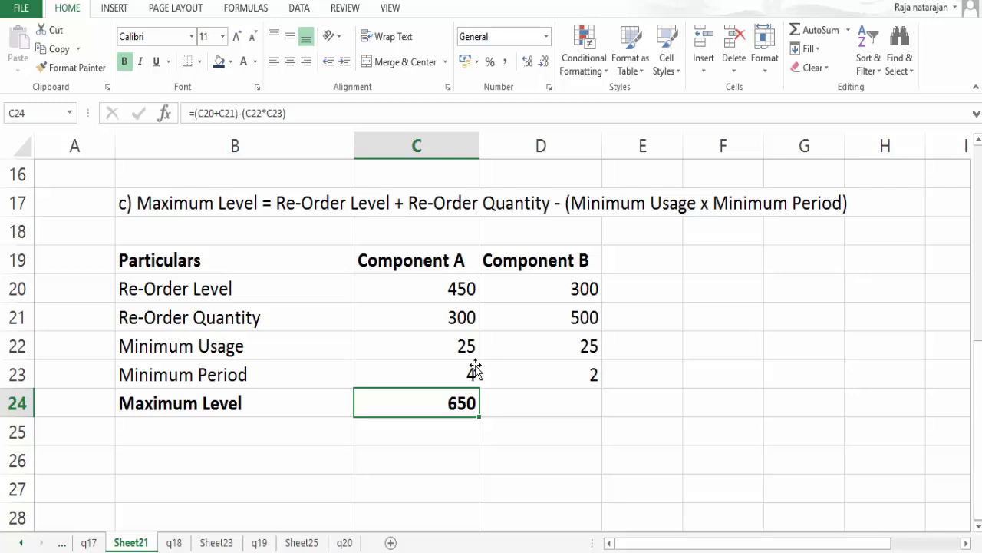
{"action": "key", "text": "ctrl+c"}
{"action": "key", "text": "Right"}
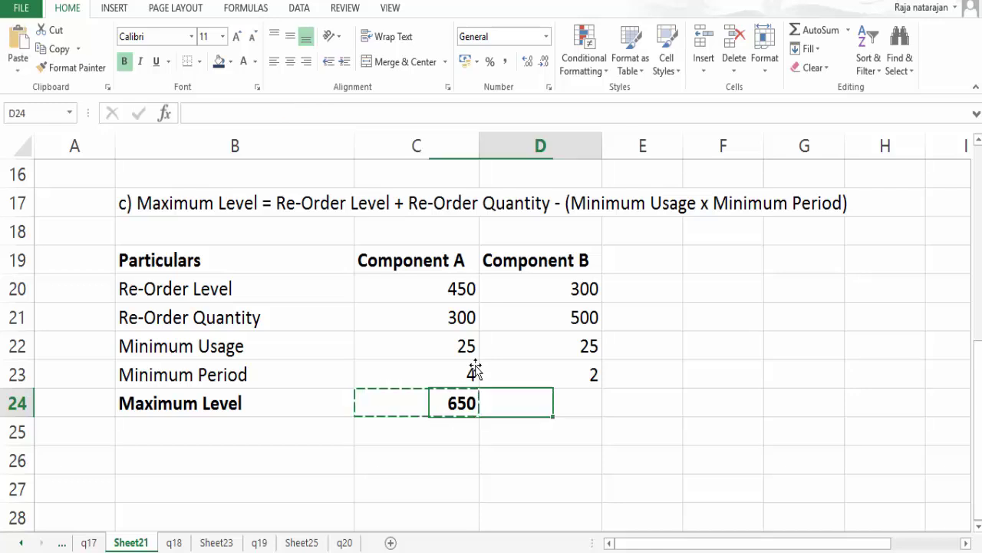
{"action": "key", "text": "ctrl+v"}
{"action": "key", "text": "Escape"}
{"action": "key", "text": "F2"}
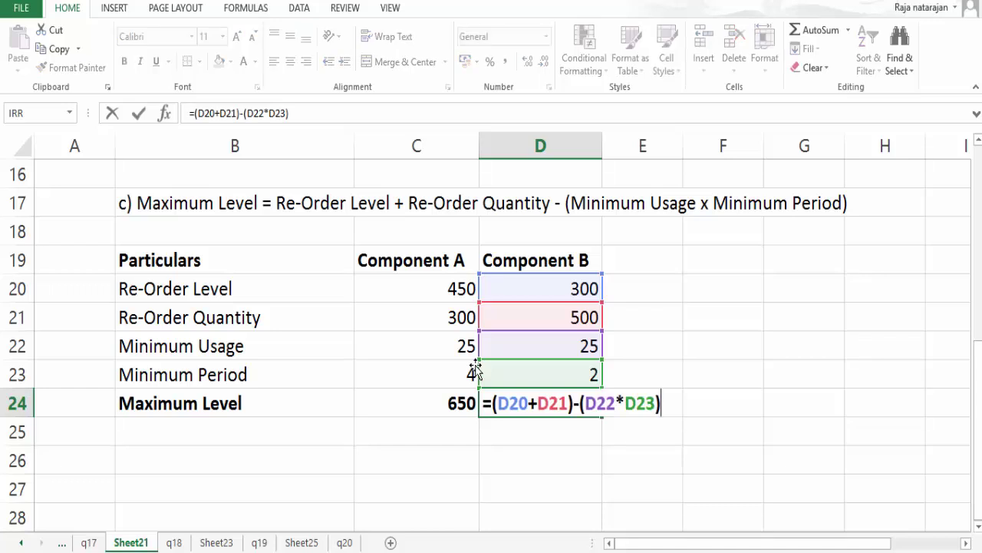
{"action": "key", "text": "Escape"}
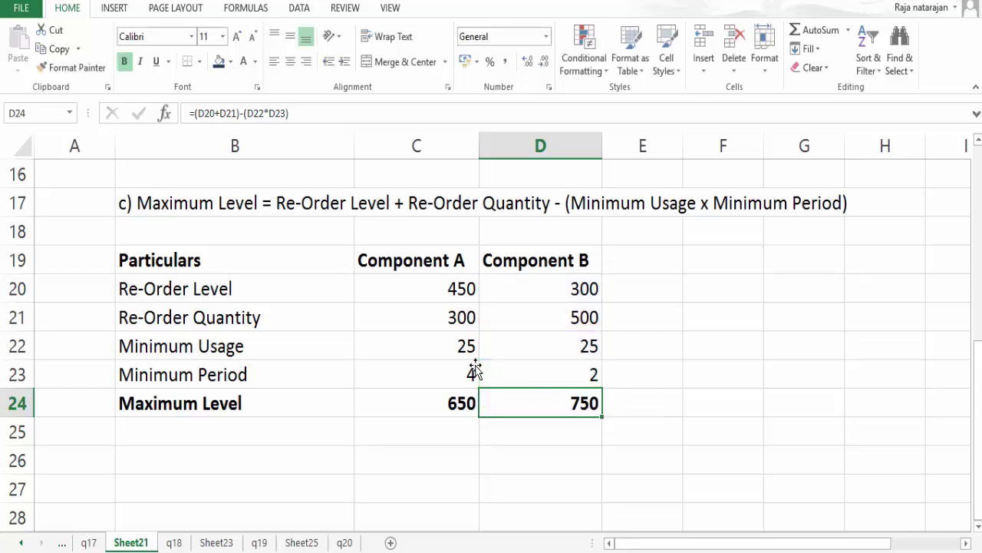
Make the "c) Maximum Level" formula heading in B17 bold.
{"action": "key", "text": "Up"}
{"action": "key", "text": "Up"}
{"action": "key", "text": "Up"}
{"action": "key", "text": "Up"}
{"action": "key", "text": "Up"}
{"action": "key", "text": "Up"}
{"action": "key", "text": "Up"}
{"action": "key", "text": "Left"}
{"action": "key", "text": "Left"}
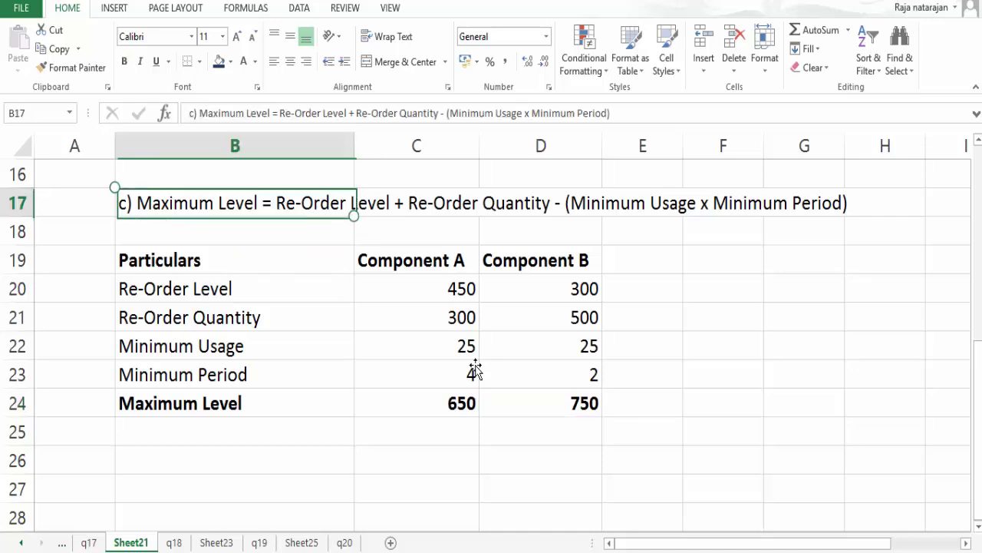
{"action": "key", "text": "ctrl+b"}
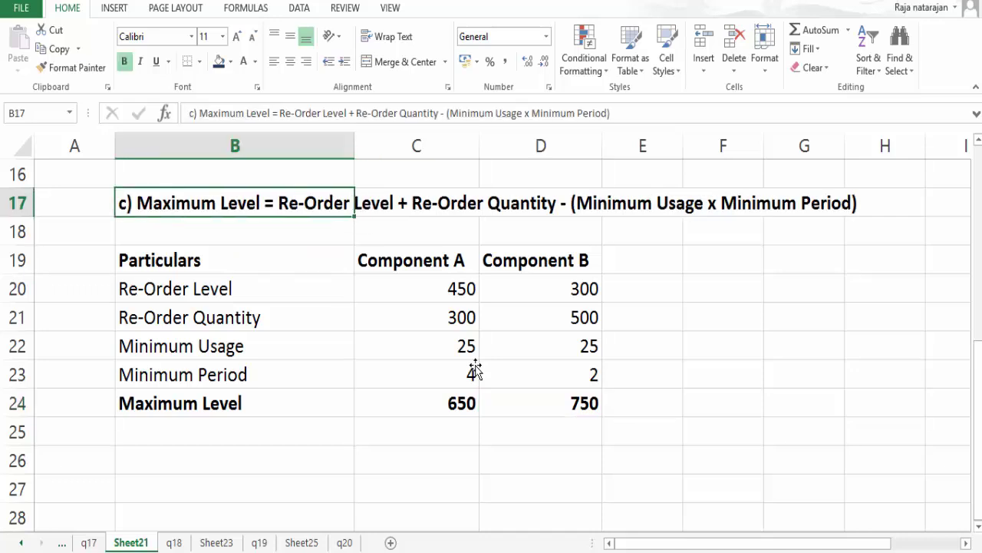
Check the q17 requirements and enter "d) Average Stock Level = 1/2 (Minimum Level + Maximum Level)" in B26 of Sheet21.
{"action": "key", "text": "ctrl+Page_Up"}
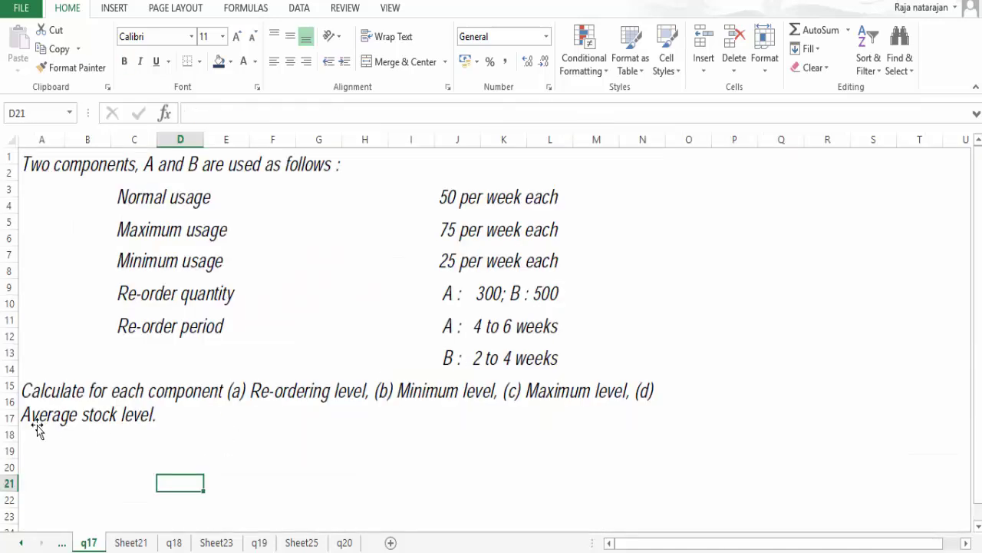
{"action": "key", "text": "ctrl+Page_Down"}
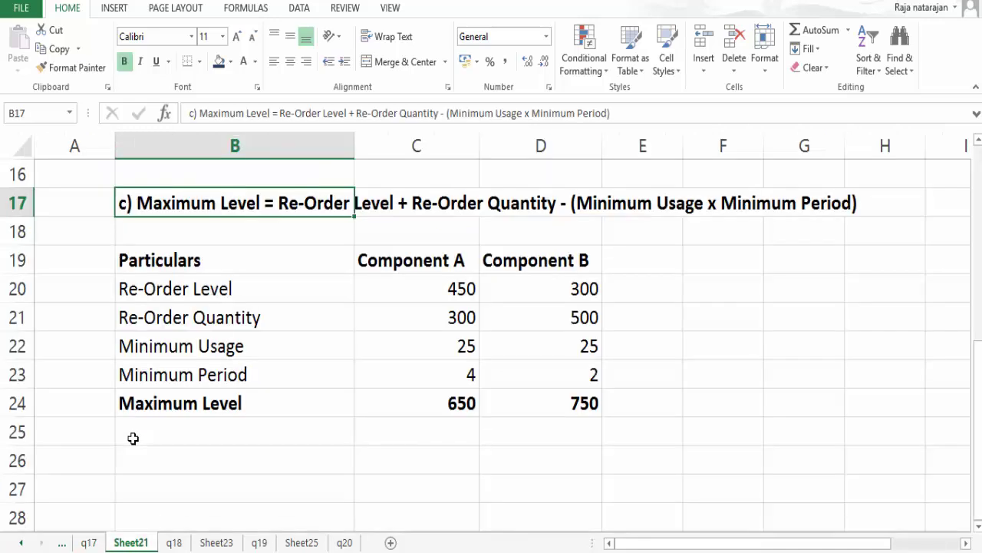
{"action": "key", "text": "Down"}
{"action": "key", "text": "Down"}
{"action": "key", "text": "Down"}
{"action": "key", "text": "Down"}
{"action": "key", "text": "Down"}
{"action": "key", "text": "Down"}
{"action": "key", "text": "Down"}
{"action": "key", "text": "Down"}
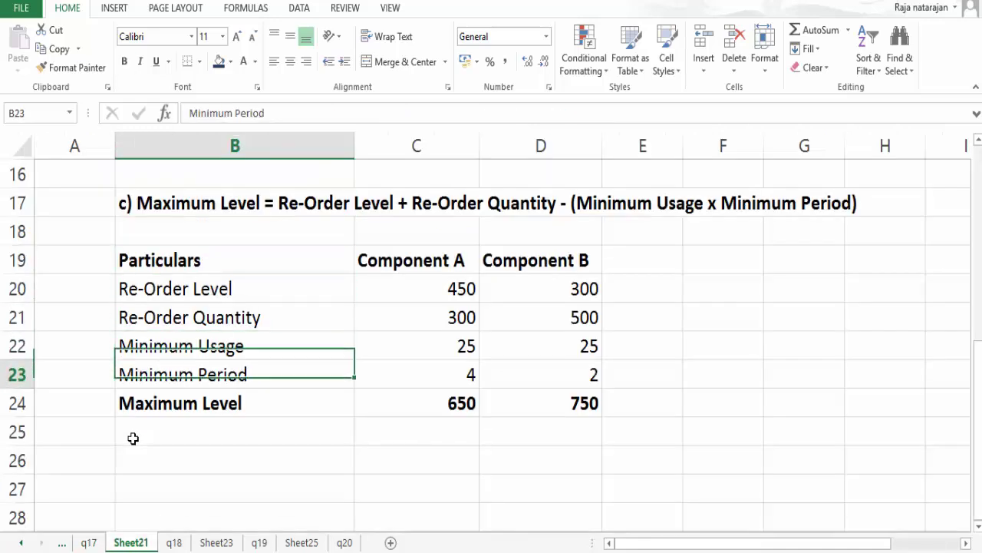
{"action": "left_click", "coordinate": [206, 454]}
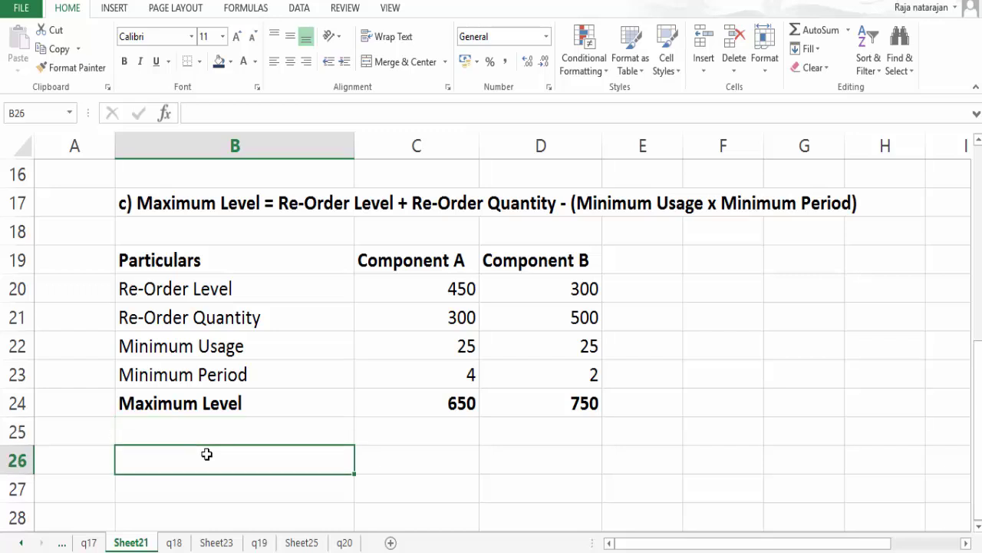
{"action": "type", "text": "d) Ave"}
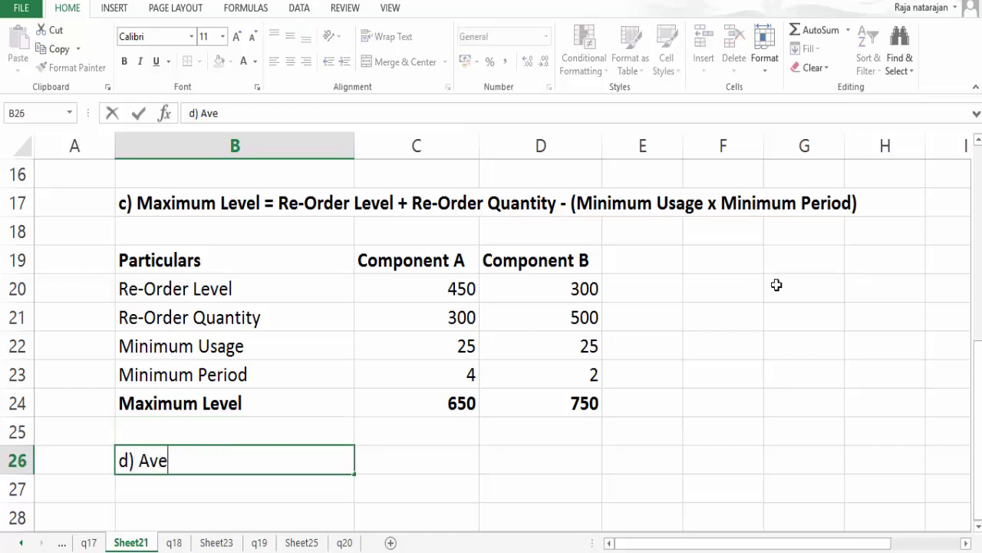
{"action": "type", "text": "rage Stock Level"}
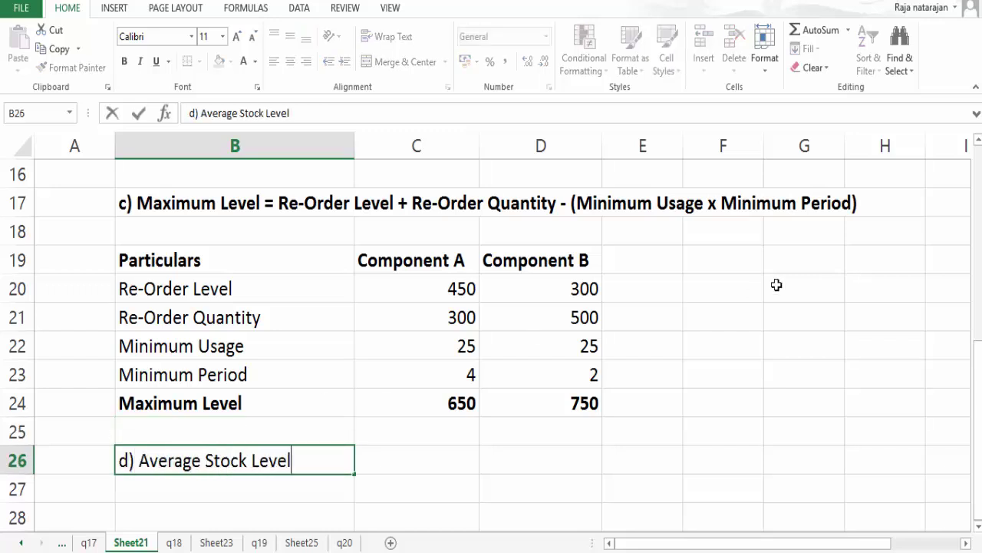
{"action": "type", "text": " = ("}
{"action": "key", "text": "BackSpace"}
{"action": "type", "text": "1/2 (Mi"}
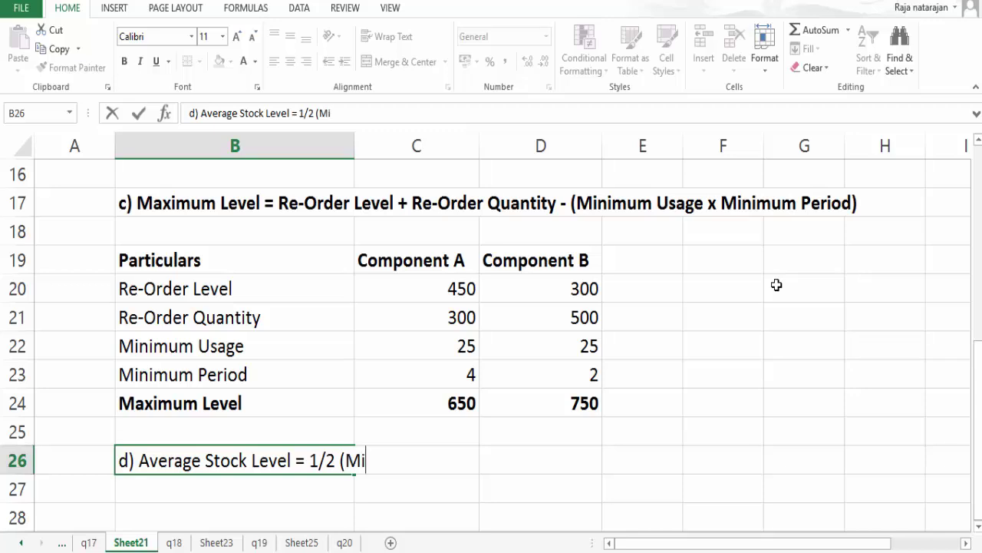
{"action": "type", "text": "nimu"}
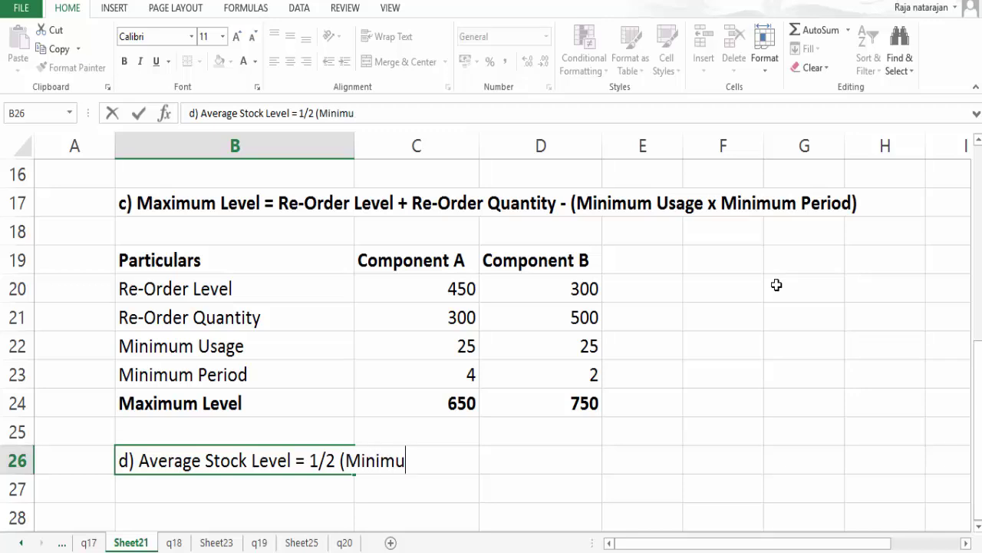
{"action": "type", "text": "m Level "}
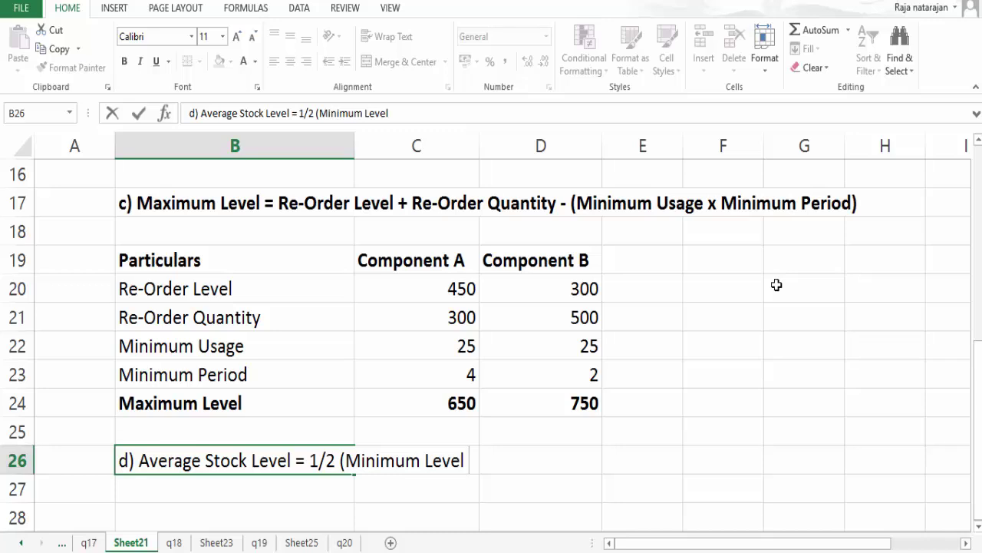
{"action": "type", "text": "+ Maximum"}
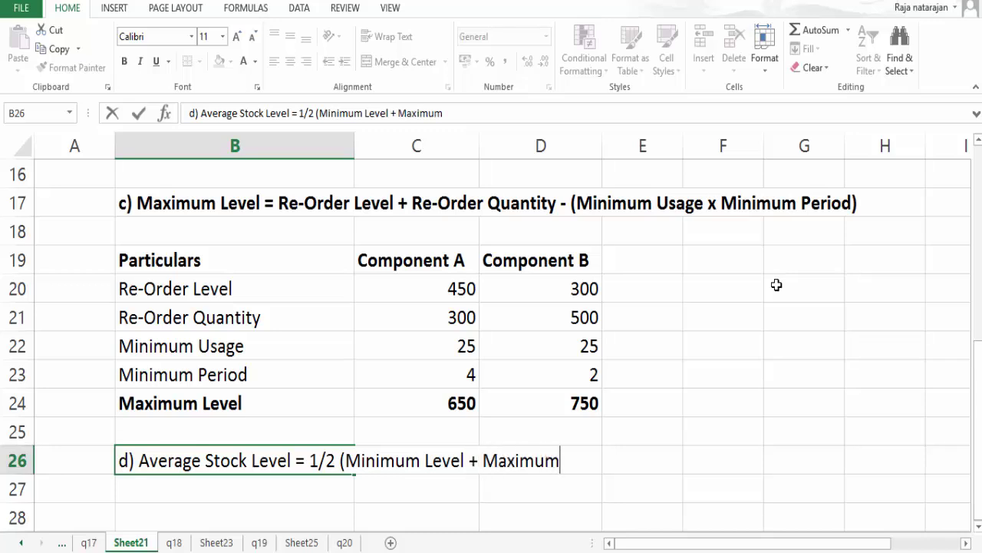
{"action": "type", "text": " Level"}
{"action": "key", "text": "Return"}
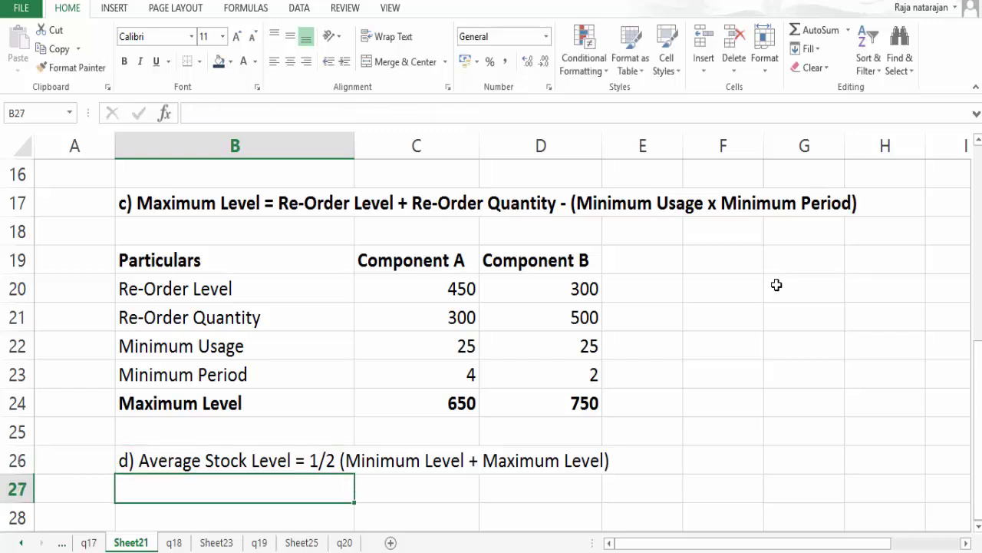
Link B28 to the Particulars header with =B19 and copy the formula across to C28 and D28.
{"action": "key", "text": "Return"}
{"action": "type", "text": "="}
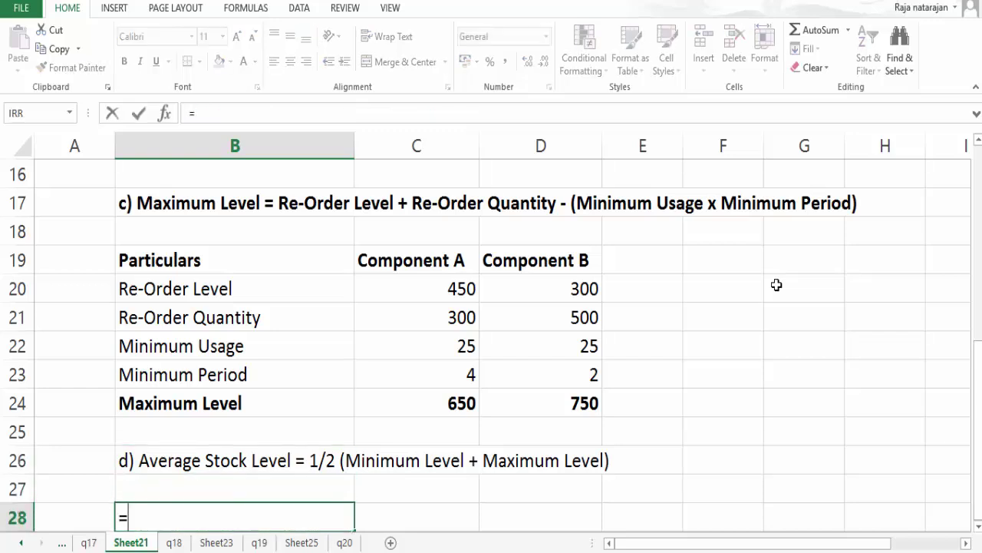
{"action": "key", "text": "Up"}
{"action": "key", "text": "Up"}
{"action": "key", "text": "Up"}
{"action": "key", "text": "Up"}
{"action": "key", "text": "Up"}
{"action": "key", "text": "Up"}
{"action": "key", "text": "Up"}
{"action": "key", "text": "Up"}
{"action": "key", "text": "Up"}
{"action": "key", "text": "Return"}
{"action": "key", "text": "Up"}
{"action": "key", "text": "ctrl+c"}
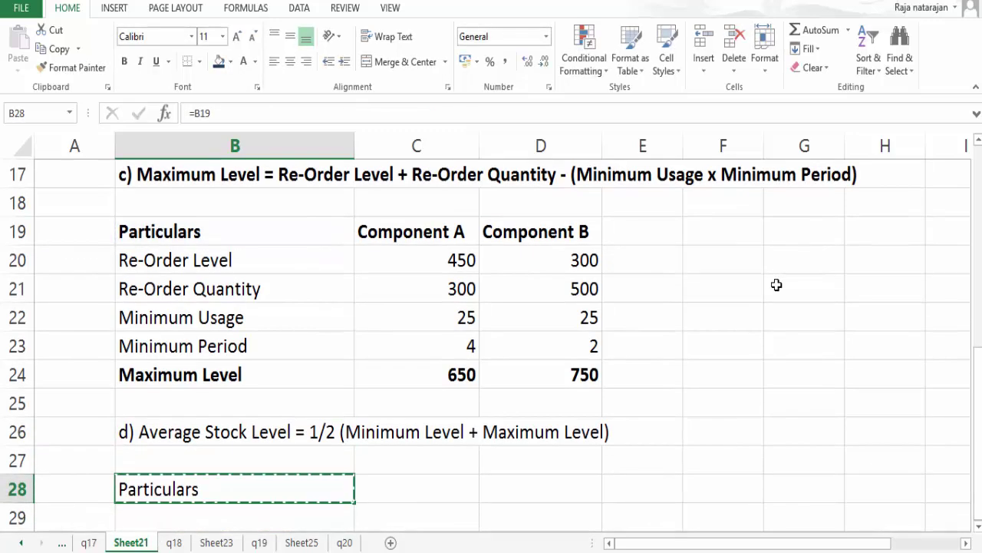
{"action": "key", "text": "Right"}
{"action": "key", "text": "ctrl+v"}
{"action": "key", "text": "ctrl+c"}
{"action": "key", "text": "Right"}
{"action": "key", "text": "ctrl+v"}
Make the table headers in B28:D28 bold.
{"action": "key", "text": "shift+Left"}
{"action": "key", "text": "shift+Left"}
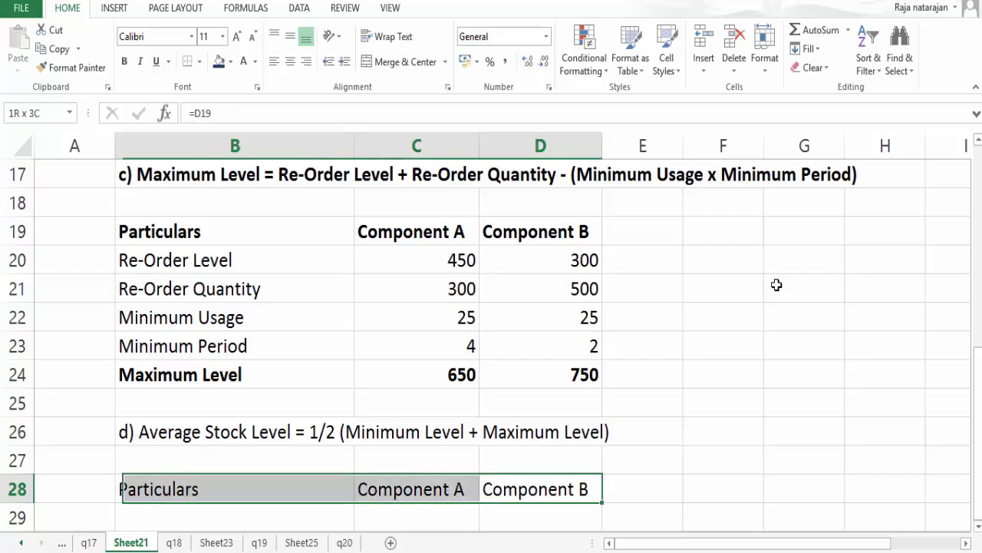
{"action": "key", "text": "ctrl+b"}
Enter the label "a) Maximum Level" in B29.
{"action": "key", "text": "Down"}
{"action": "key", "text": "Left"}
{"action": "key", "text": "Down"}
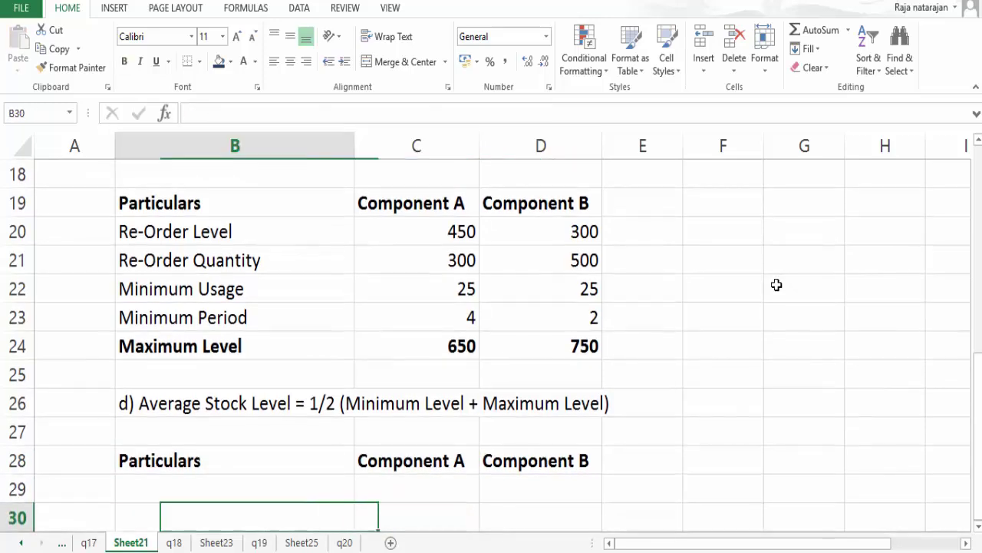
{"action": "key", "text": "Left"}
{"action": "key", "text": "Up"}
{"action": "type", "text": "a"}
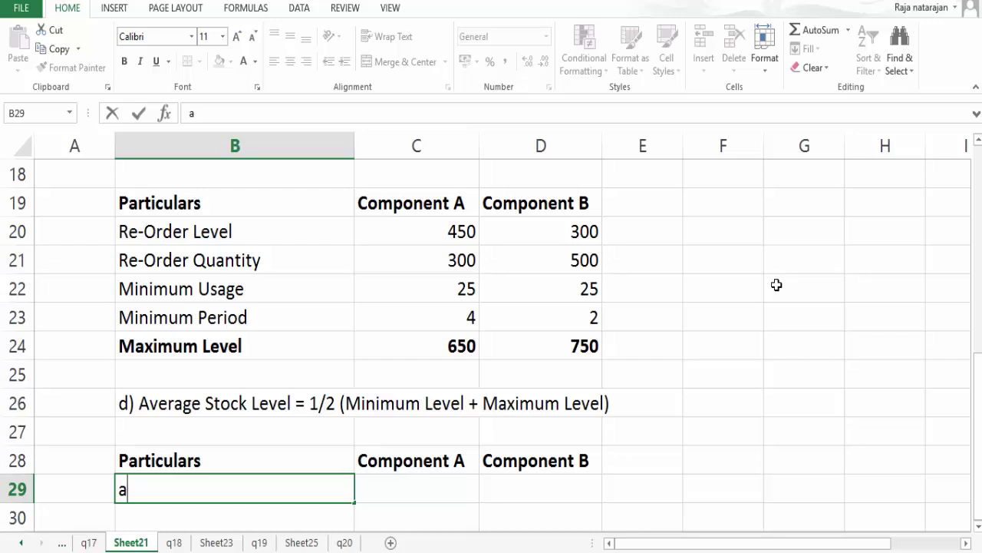
{"action": "type", "text": ") Maximum L"}
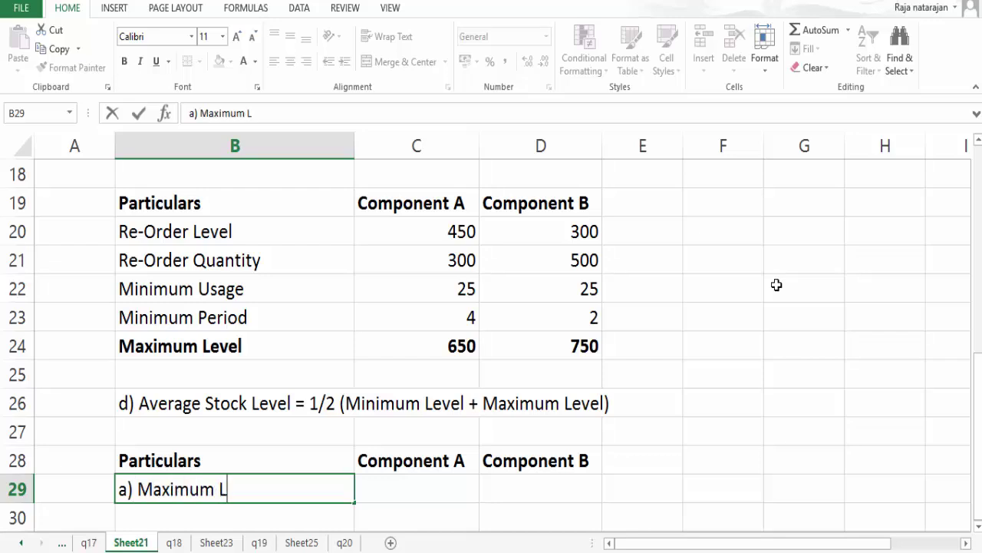
{"action": "type", "text": "evel"}
{"action": "key", "text": "Tab"}
Link C29 to Component A's Maximum Level with =C24 and copy the formula to D29 for Component B.
{"action": "type", "text": "="}
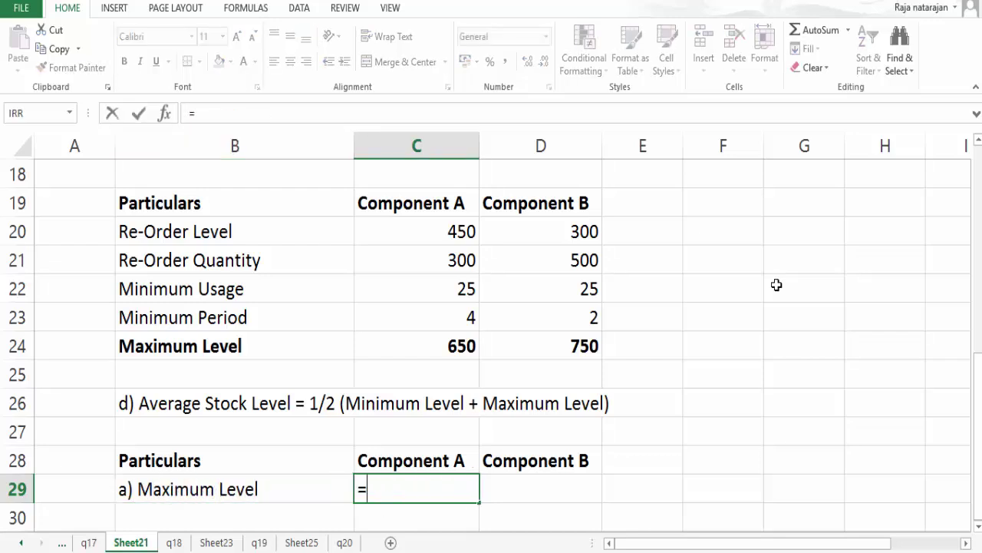
{"action": "key", "text": "Up"}
{"action": "key", "text": "Up"}
{"action": "key", "text": "Up"}
{"action": "key", "text": "Up"}
{"action": "key", "text": "Up"}
{"action": "key", "text": "ctrl+Return"}
{"action": "key", "text": "ctrl+c"}
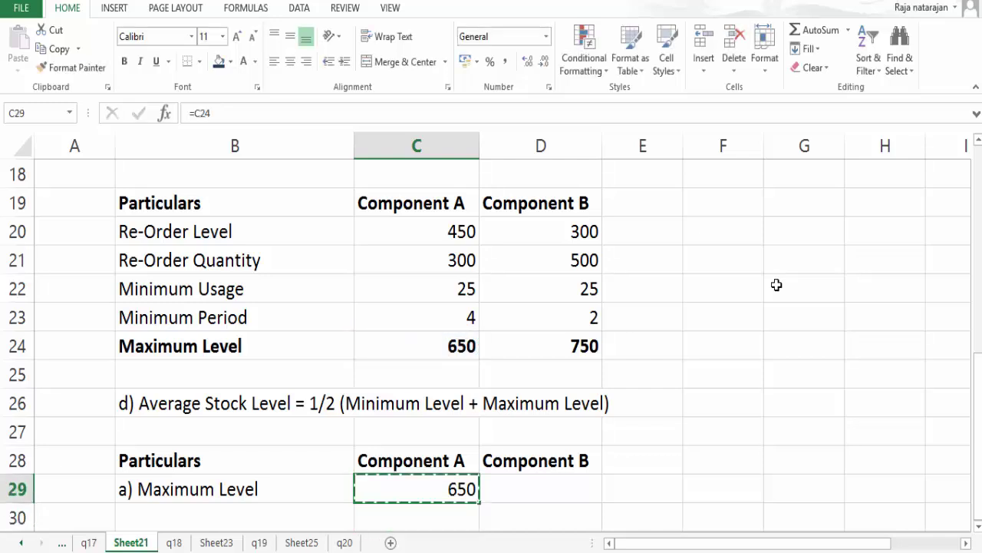
{"action": "key", "text": "Right"}
{"action": "key", "text": "ctrl+v"}
{"action": "key", "text": "Escape"}
Enter the label "b) Minimum Level" in B30.
{"action": "key", "text": "Down"}
{"action": "key", "text": "Left"}
{"action": "key", "text": "Left"}
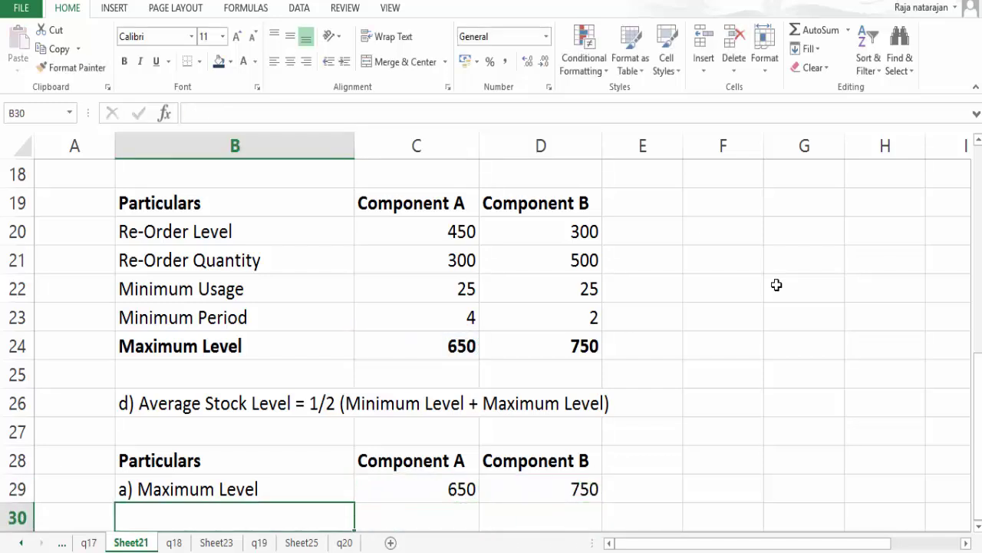
{"action": "key", "text": "Down"}
{"action": "key", "text": "Up"}
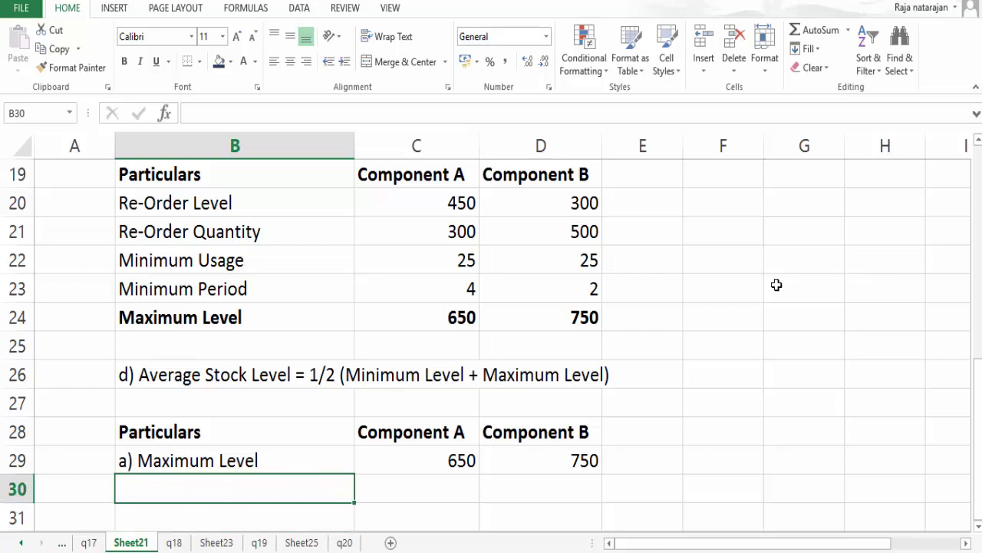
{"action": "type", "text": "b)"}
{"action": "type", "text": " Mi"}
{"action": "key", "text": "BackSpace"}
{"action": "type", "text": "Mi"}
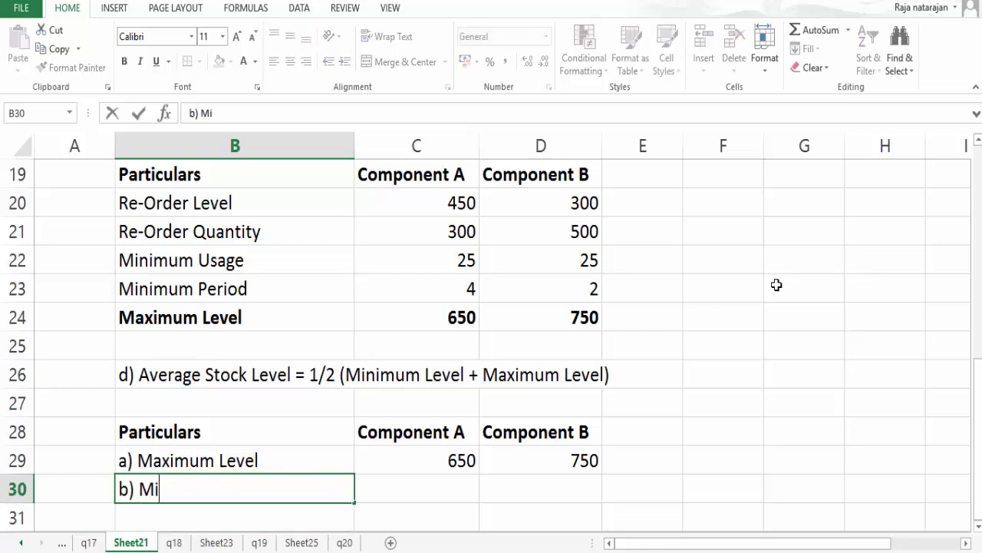
{"action": "type", "text": "nimum Level"}
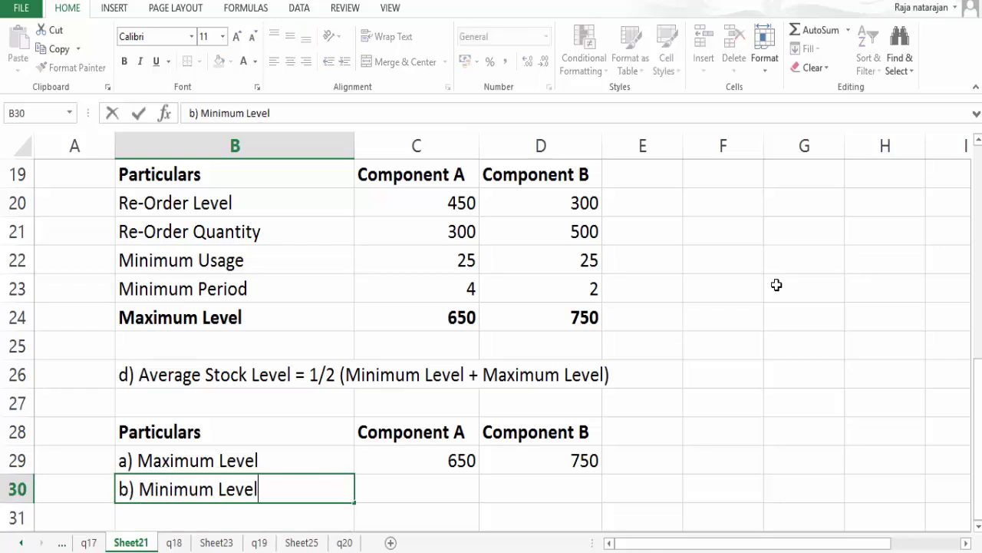
{"action": "key", "text": "Return"}
Link C30 to Component A's Minimum Level in E15.
{"action": "key", "text": "Up"}
{"action": "key", "text": "Right"}
{"action": "type", "text": "="}
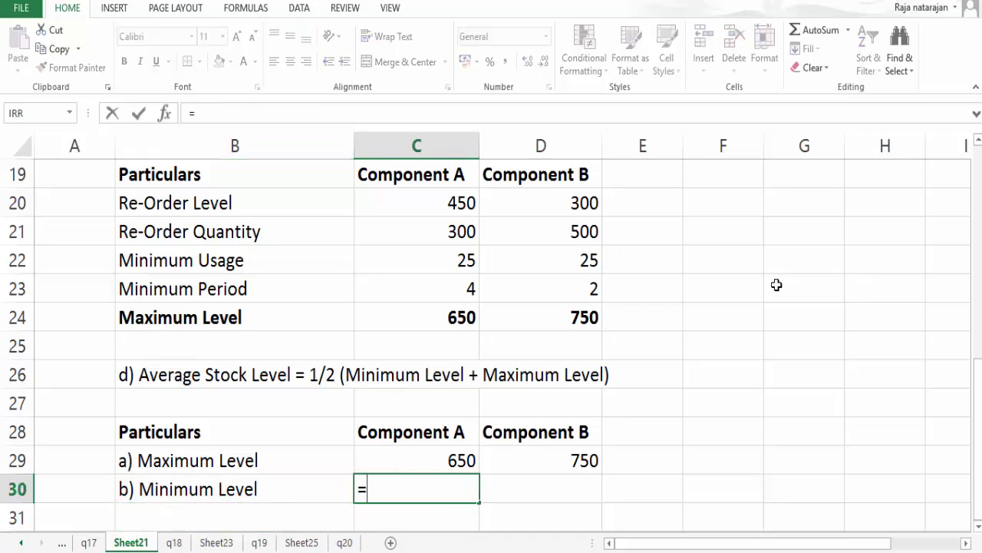
{"action": "scroll", "coordinate": [777, 285], "scroll_direction": "up", "scroll_amount": 1}
{"action": "scroll", "coordinate": [776, 284], "scroll_direction": "up", "scroll_amount": 4}
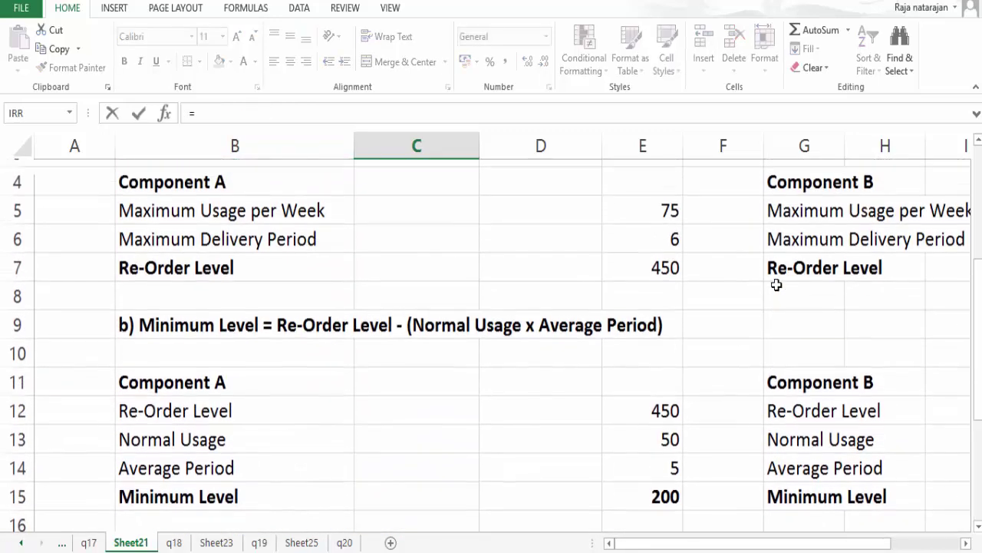
{"action": "scroll", "coordinate": [776, 285], "scroll_direction": "down", "scroll_amount": 1}
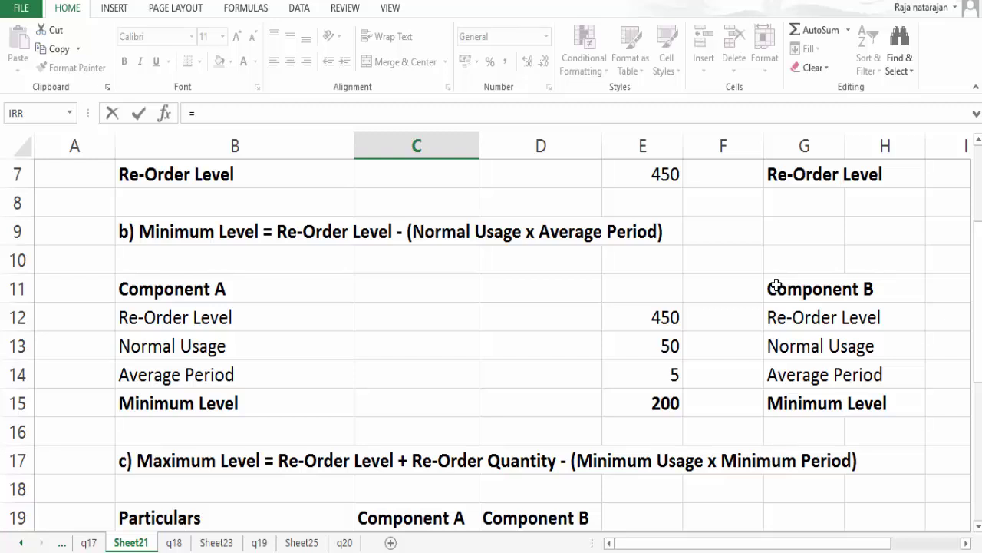
{"action": "key", "text": "Up"}
{"action": "key", "text": "Up"}
{"action": "key", "text": "Up"}
{"action": "key", "text": "Up"}
{"action": "key", "text": "Up"}
{"action": "key", "text": "Up"}
{"action": "key", "text": "Up"}
{"action": "key", "text": "Up"}
{"action": "key", "text": "Up"}
{"action": "key", "text": "Up"}
{"action": "key", "text": "Up"}
{"action": "key", "text": "Up"}
{"action": "key", "text": "Up"}
{"action": "key", "text": "Up"}
{"action": "key", "text": "Up"}
{"action": "key", "text": "Right"}
{"action": "key", "text": "Right"}
{"action": "scroll", "coordinate": [776, 285], "scroll_direction": "down", "scroll_amount": 4}
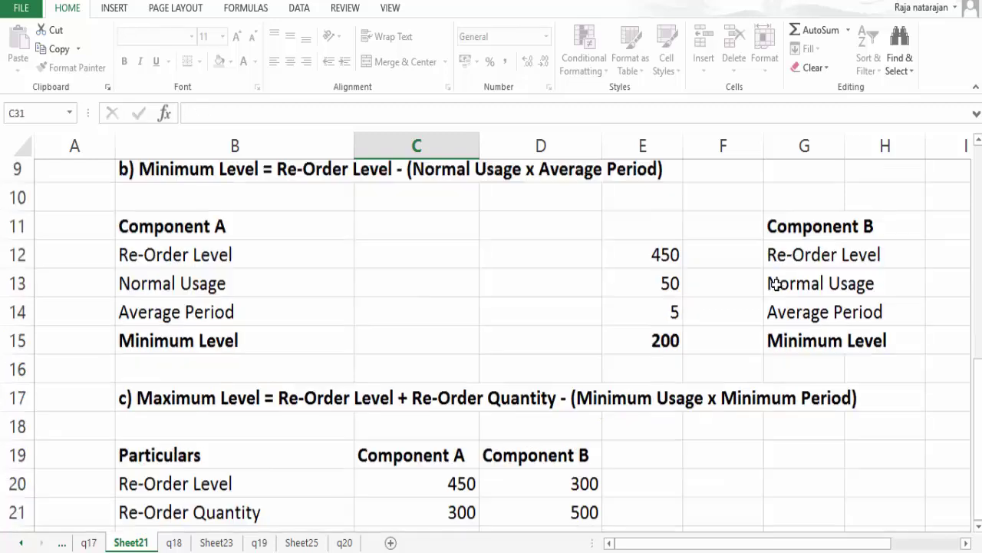
{"action": "key", "text": "Return"}
Link D30 to Component B's Minimum Level in J15.
{"action": "key", "text": "Up"}
{"action": "key", "text": "Right"}
{"action": "type", "text": "="}
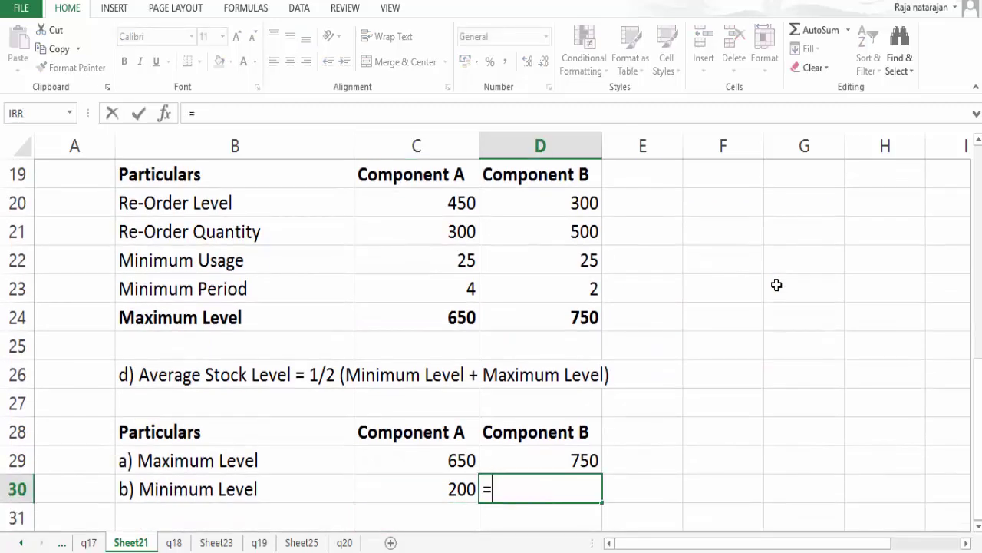
{"action": "scroll", "coordinate": [777, 285], "scroll_direction": "right", "scroll_amount": 1}
{"action": "scroll", "coordinate": [777, 285], "scroll_direction": "up", "scroll_amount": 3}
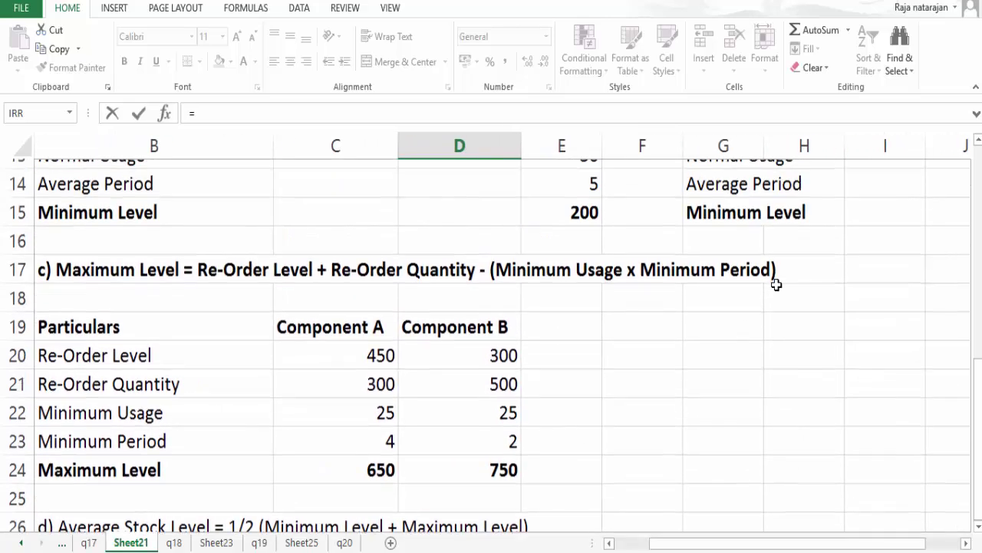
{"action": "scroll", "coordinate": [776, 285], "scroll_direction": "right", "scroll_amount": 1}
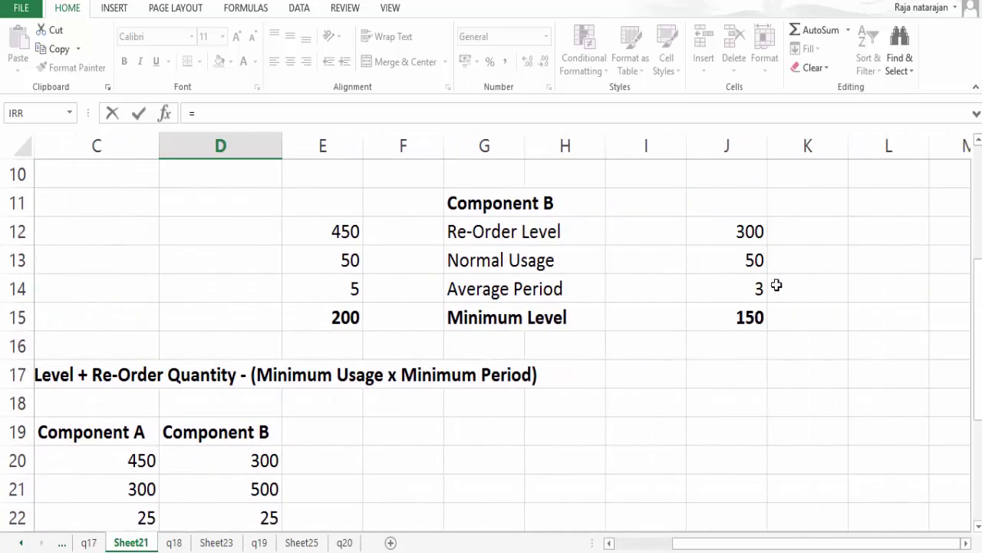
{"action": "left_click", "coordinate": [763, 306]}
{"action": "key", "text": "Return"}
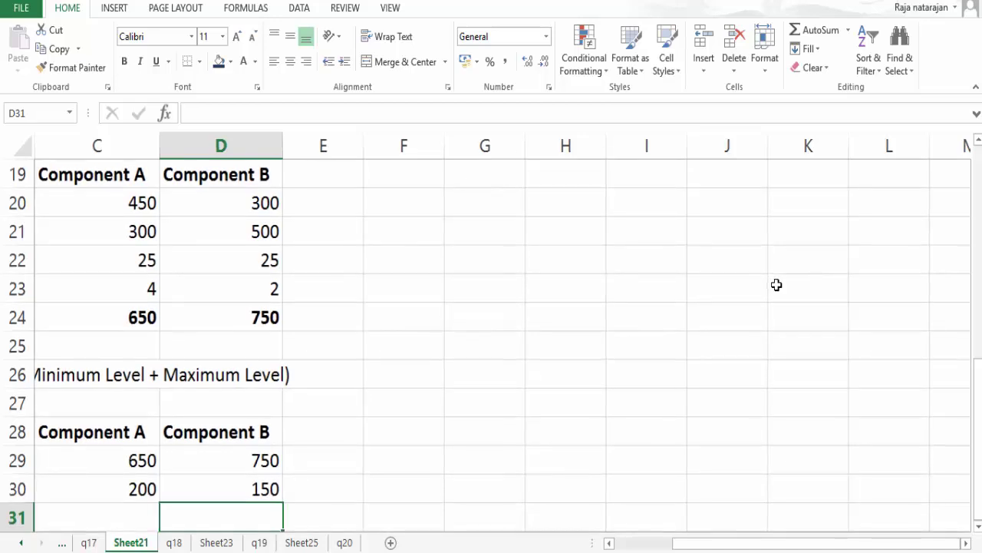
Enter the label "c) Average Level" in B31.
{"action": "scroll", "coordinate": [777, 284], "scroll_direction": "left", "scroll_amount": 2}
{"action": "scroll", "coordinate": [777, 285], "scroll_direction": "down", "scroll_amount": 2}
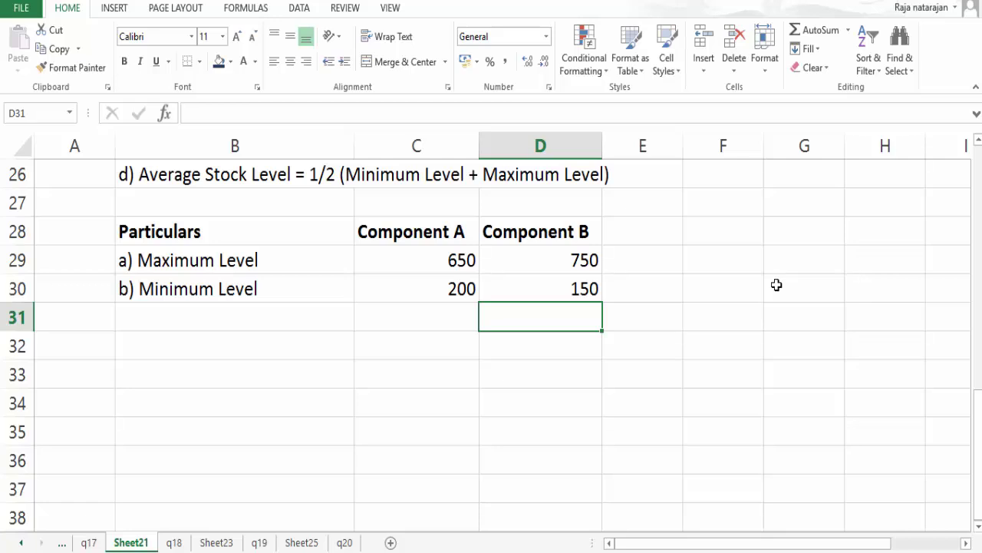
{"action": "key", "text": "Left"}
{"action": "key", "text": "Left"}
{"action": "key", "text": "Left"}
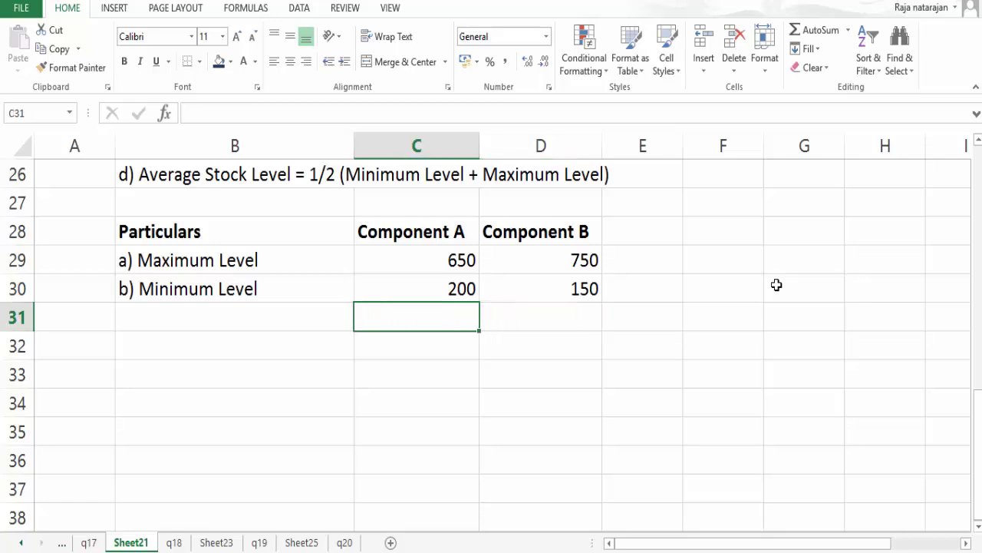
{"action": "key", "text": "Right"}
{"action": "type", "text": "c"}
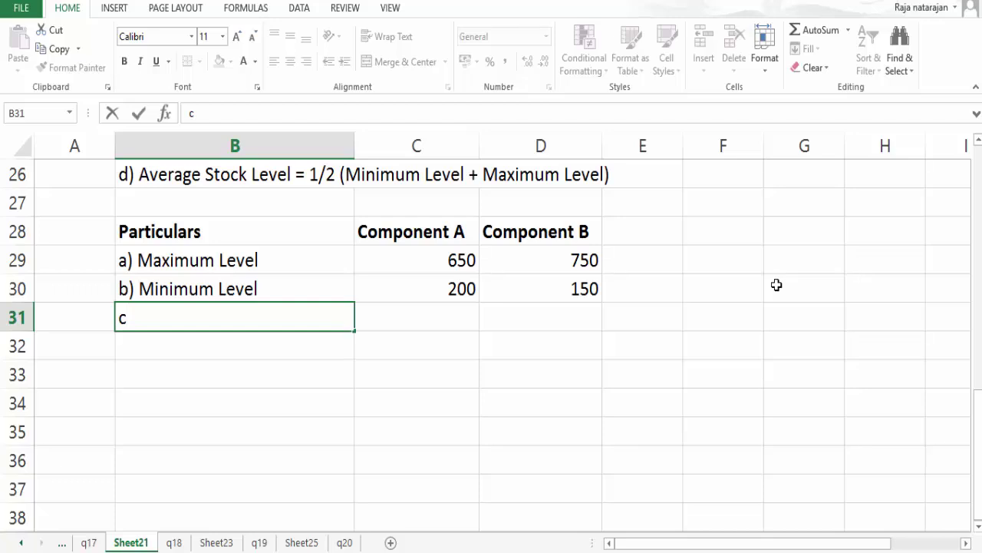
{"action": "type", "text": ") Average Level"}
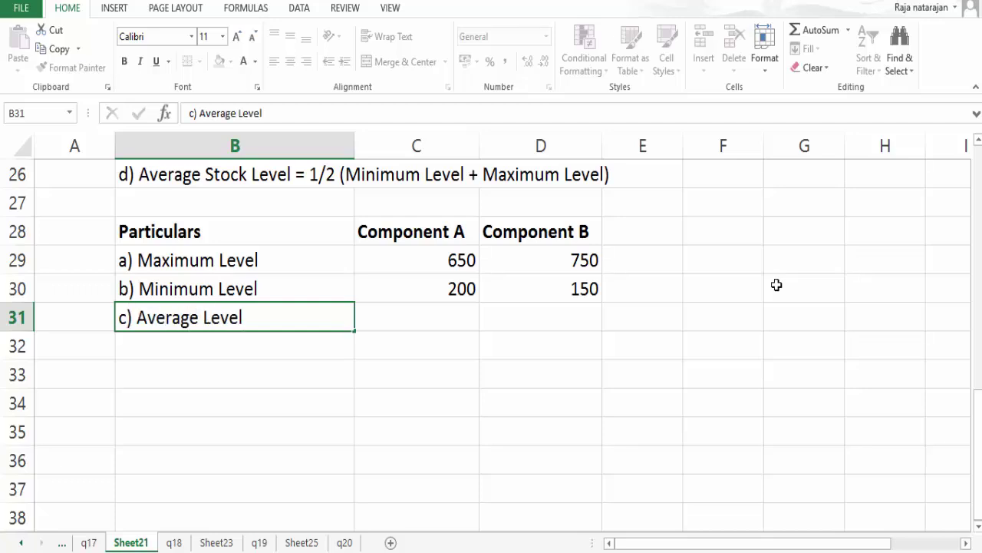
{"action": "key", "text": "Return"}
Calculate Component A's average level in C31 with =1/2*(C29+C30).
{"action": "key", "text": "Up"}
{"action": "key", "text": "Right"}
{"action": "type", "text": "="}
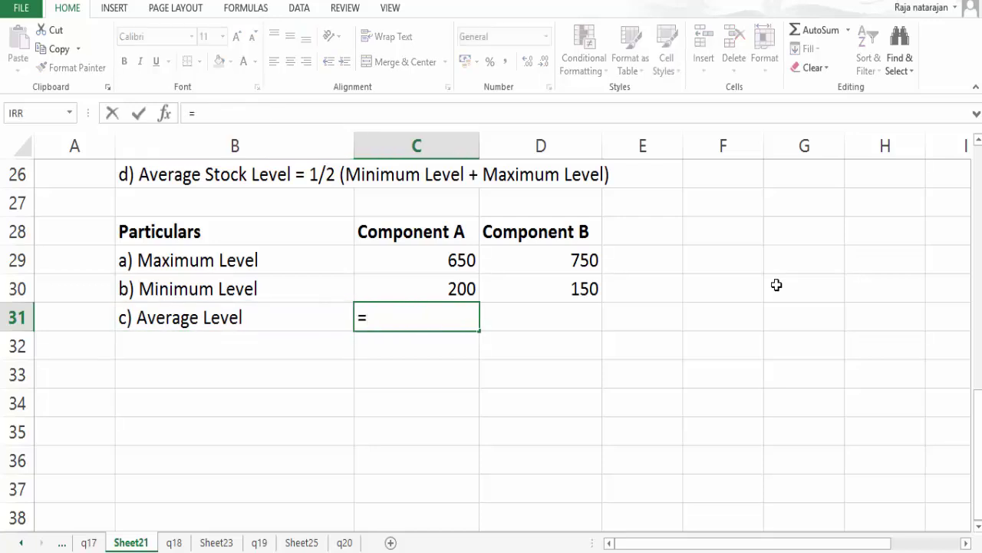
{"action": "type", "text": "1/2"}
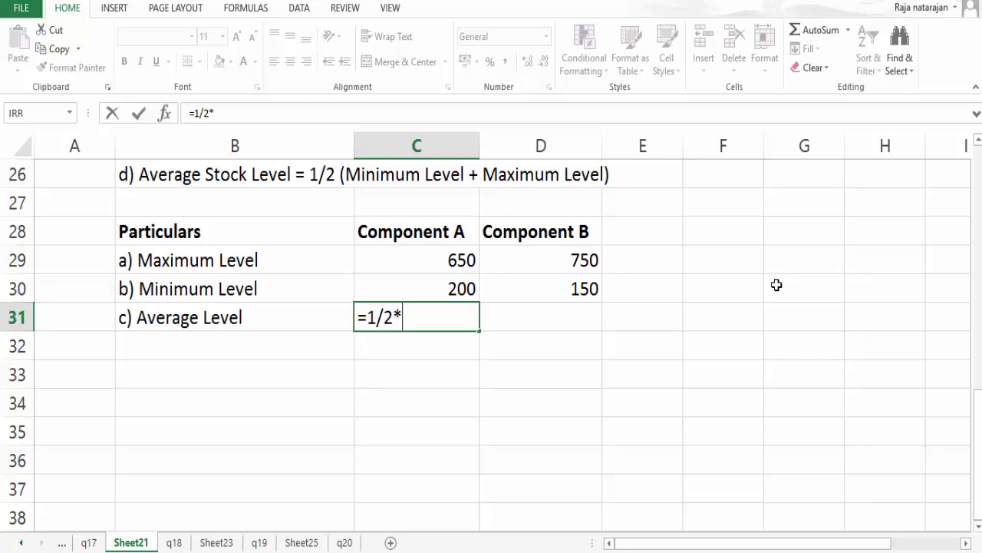
{"action": "type", "text": "*("}
{"action": "key", "text": "Up"}
{"action": "key", "text": "Up"}
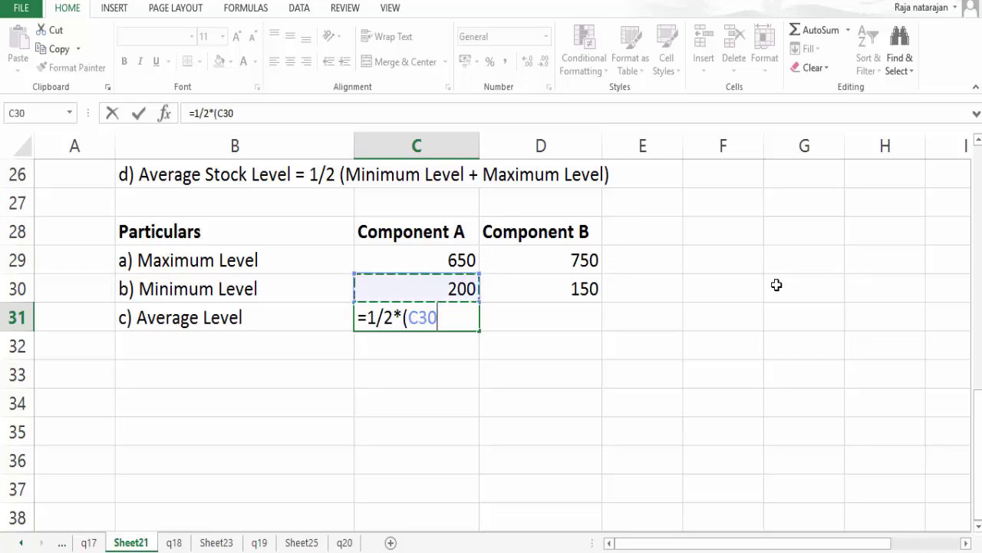
{"action": "type", "text": "+"}
{"action": "key", "text": "Up"}
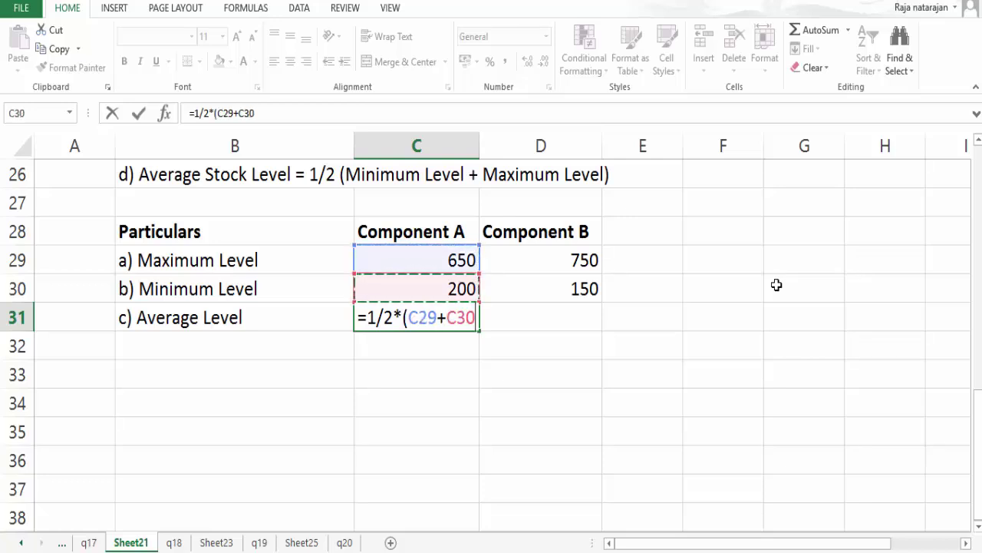
{"action": "type", "text": ")"}
{"action": "key", "text": "Return"}
Make the Average Level row B31:D31 bold.
{"action": "key", "text": "Up"}
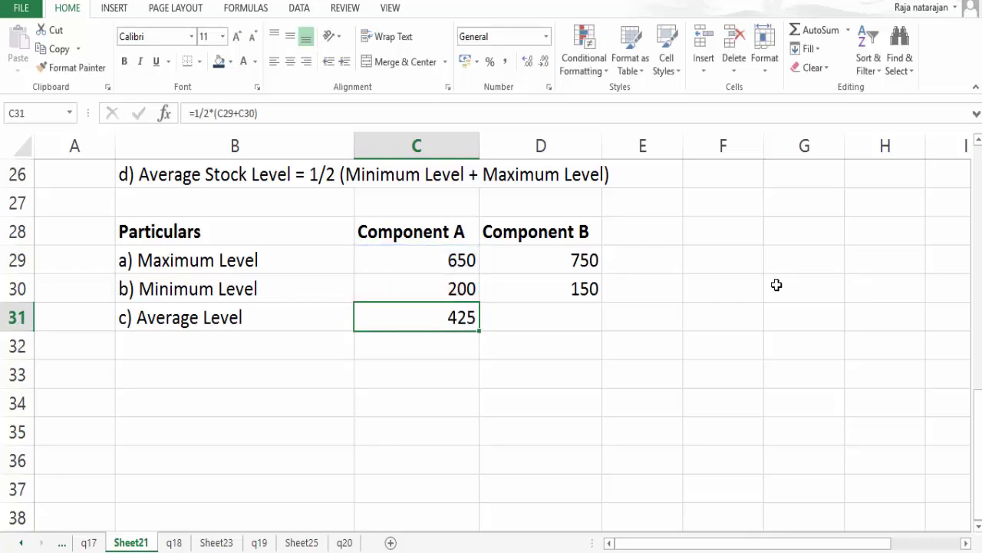
{"action": "key", "text": "Left"}
{"action": "key", "text": "shift+Right"}
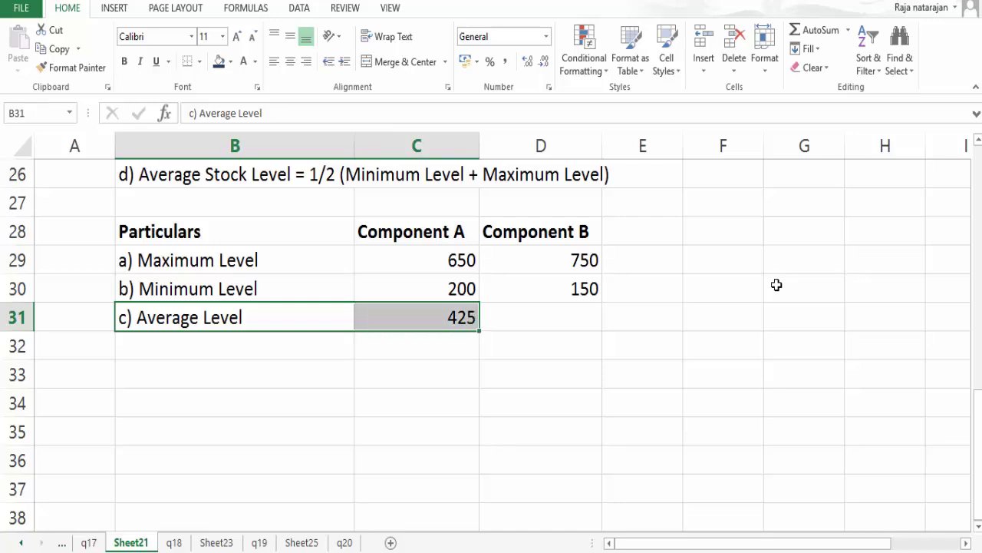
{"action": "key", "text": "ctrl+q"}
{"action": "key", "text": "Right"}
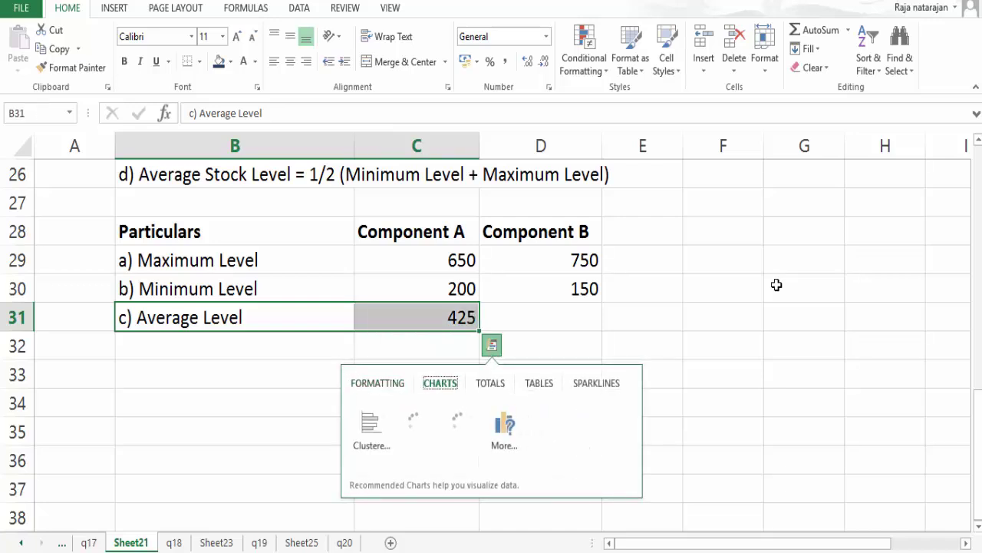
{"action": "key", "text": "Escape"}
{"action": "key", "text": "shift+Right"}
{"action": "key", "text": "ctrl+b"}
{"action": "key", "text": "Right"}
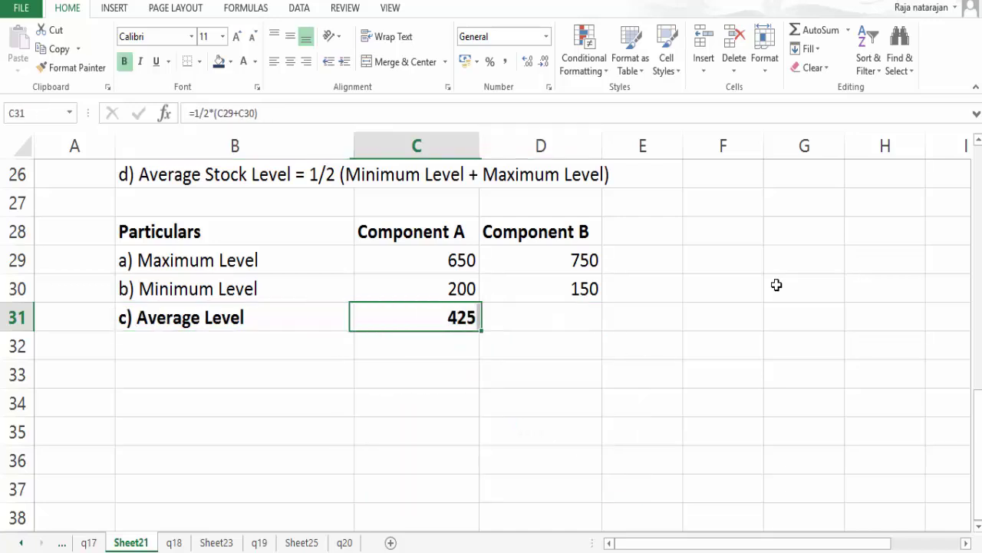
Calculate Component B's average level in D31 with =1/2*(D29+D30).
{"action": "key", "text": "Right"}
{"action": "type", "text": "=1/2"}
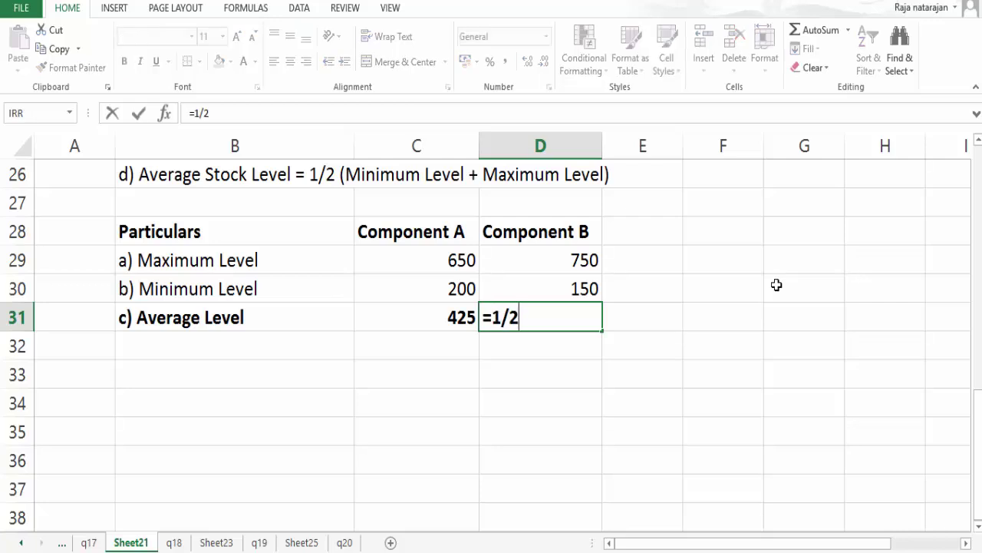
{"action": "type", "text": "*("}
{"action": "key", "text": "Up"}
{"action": "key", "text": "Up"}
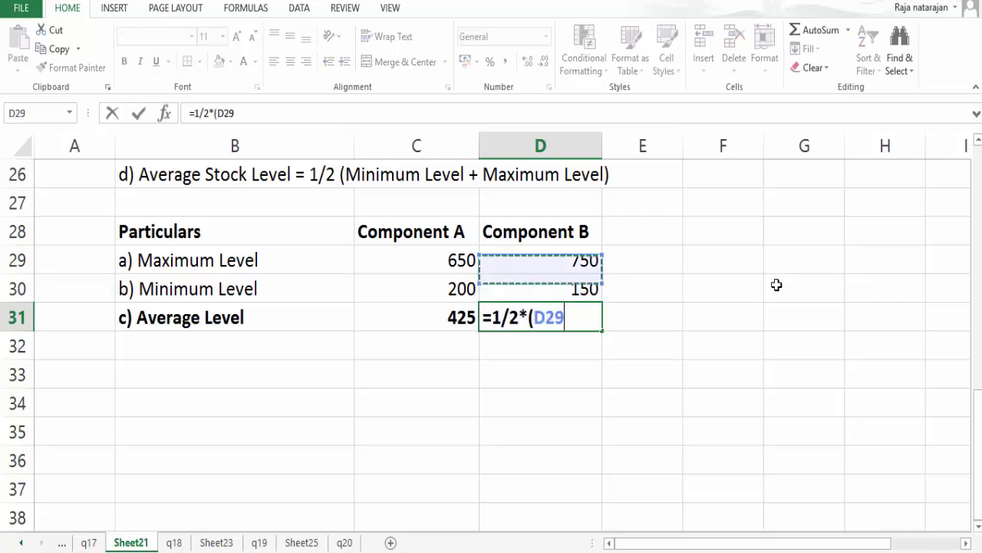
{"action": "type", "text": "+"}
{"action": "key", "text": "Down"}
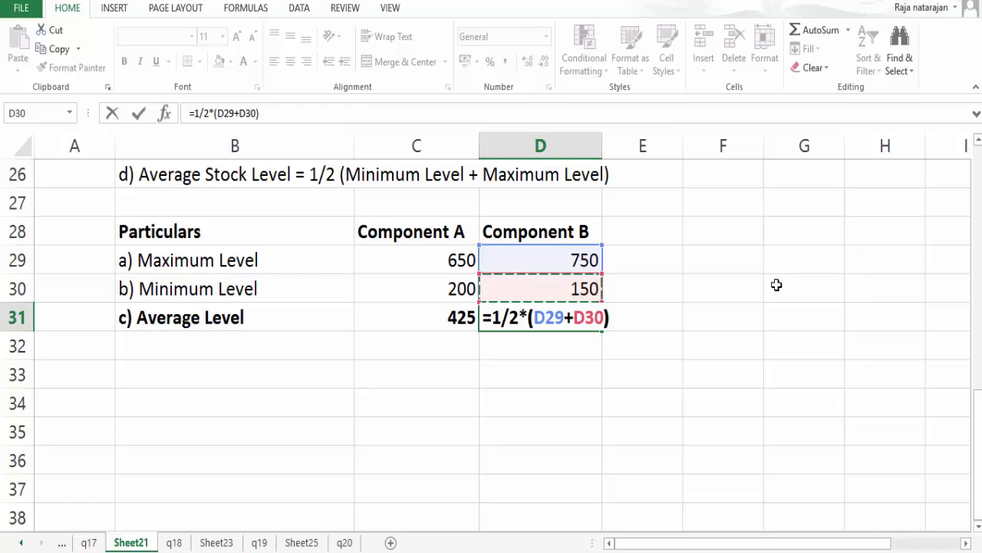
{"action": "type", "text": ")"}
{"action": "key", "text": "ctrl+Return"}
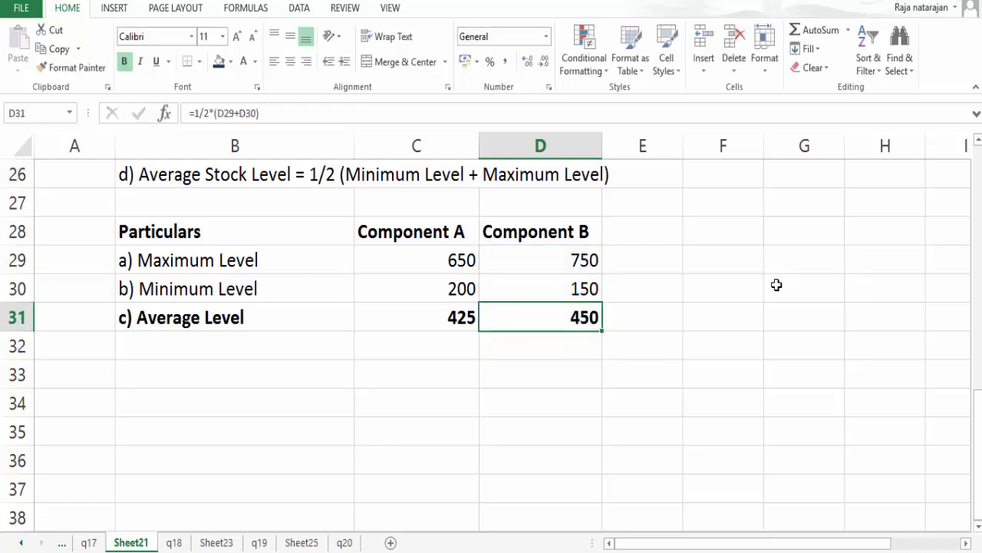
Review the average, maximum and minimum level results for both components.
{"action": "key", "text": "Left"}
{"action": "key", "text": "Left"}
{"action": "key", "text": "shift+Right"}
{"action": "key", "text": "shift+Right"}
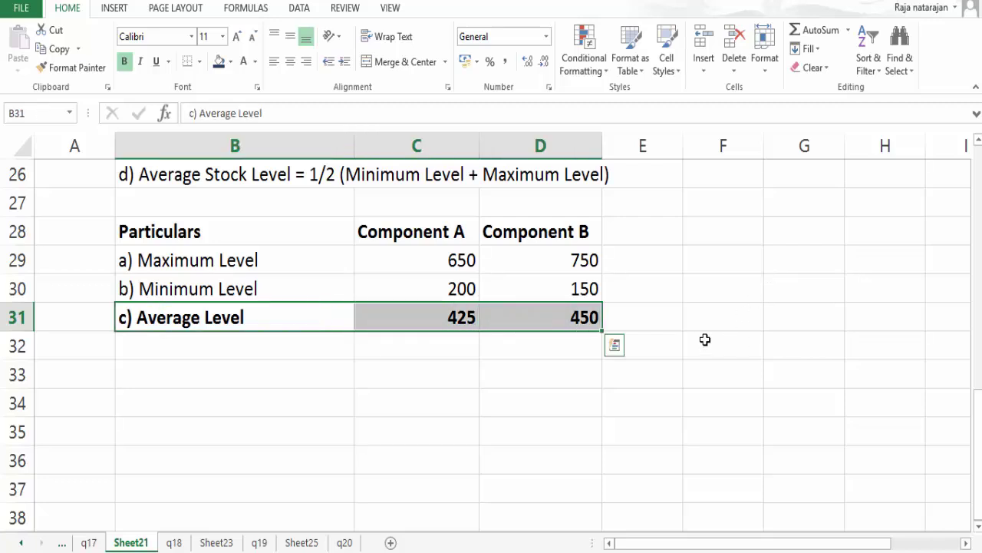
{"action": "scroll", "coordinate": [704, 340], "scroll_direction": "up", "scroll_amount": 3}
{"action": "left_click_drag", "start_coordinate": [217, 380], "coordinate": [587, 378]}
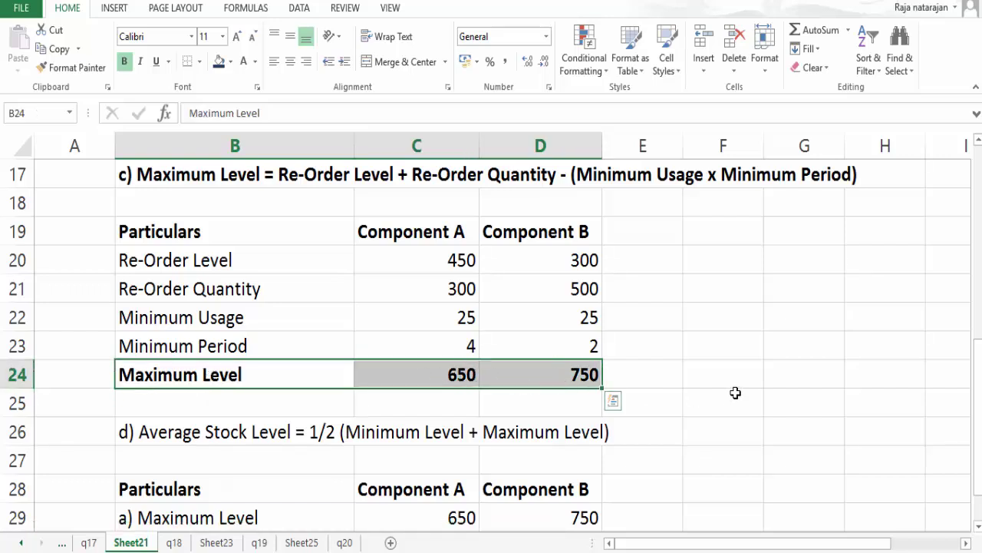
{"action": "scroll", "coordinate": [735, 393], "scroll_direction": "up", "scroll_amount": 4}
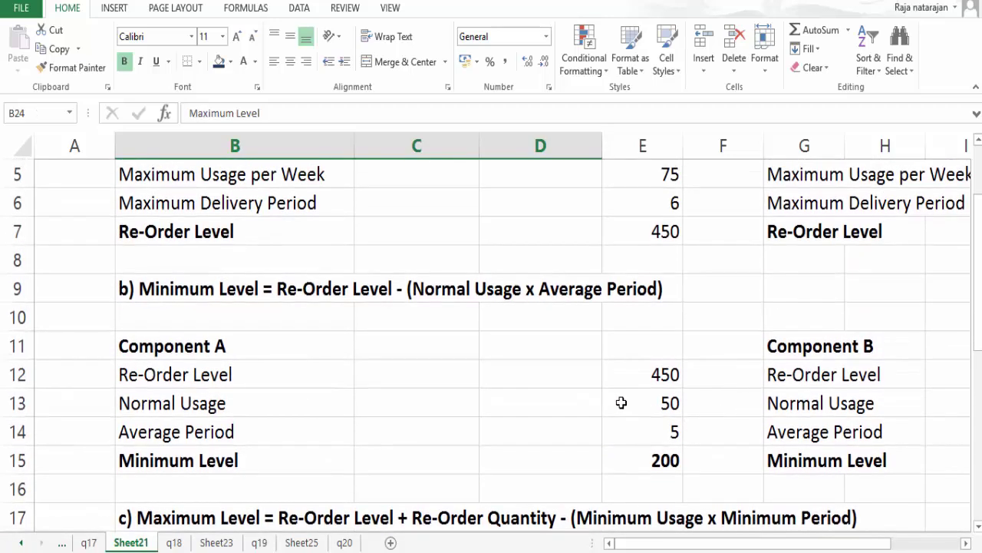
{"action": "left_click", "coordinate": [654, 457]}
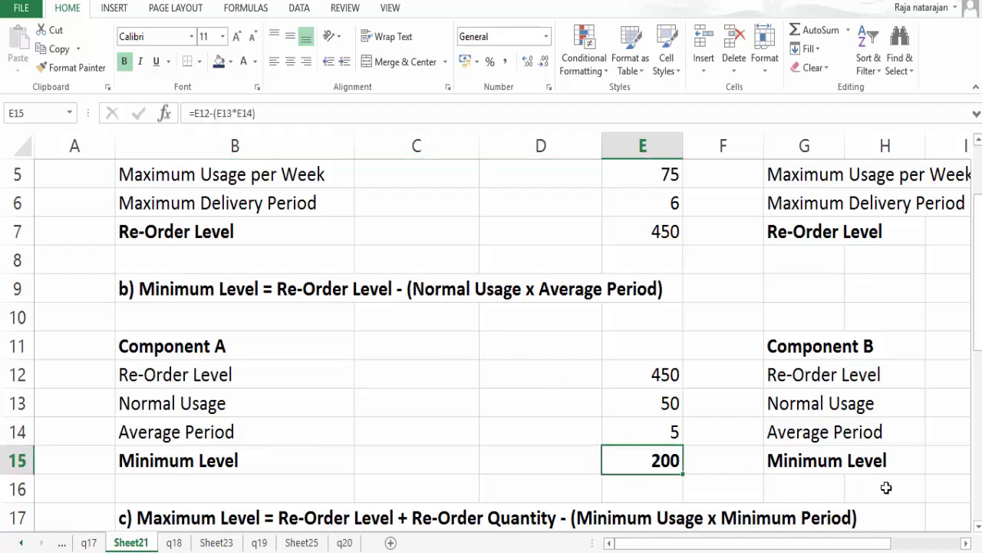
{"action": "key", "text": "Right"}
{"action": "key", "text": "Right"}
{"action": "key", "text": "Right"}
{"action": "key", "text": "Right"}
{"action": "key", "text": "Right"}
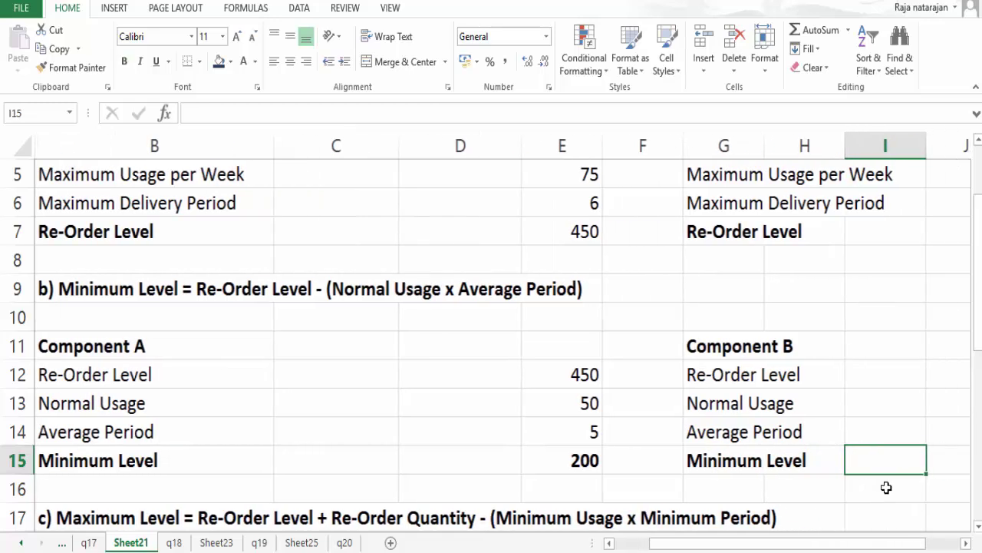
{"action": "key", "text": "Up"}
{"action": "key", "text": "Up"}
{"action": "key", "text": "Up"}
{"action": "key", "text": "Up"}
{"action": "key", "text": "Up"}
{"action": "key", "text": "Up"}
{"action": "key", "text": "Up"}
{"action": "key", "text": "Up"}
{"action": "key", "text": "Up"}
{"action": "key", "text": "Up"}
{"action": "key", "text": "Up"}
{"action": "key", "text": "Up"}
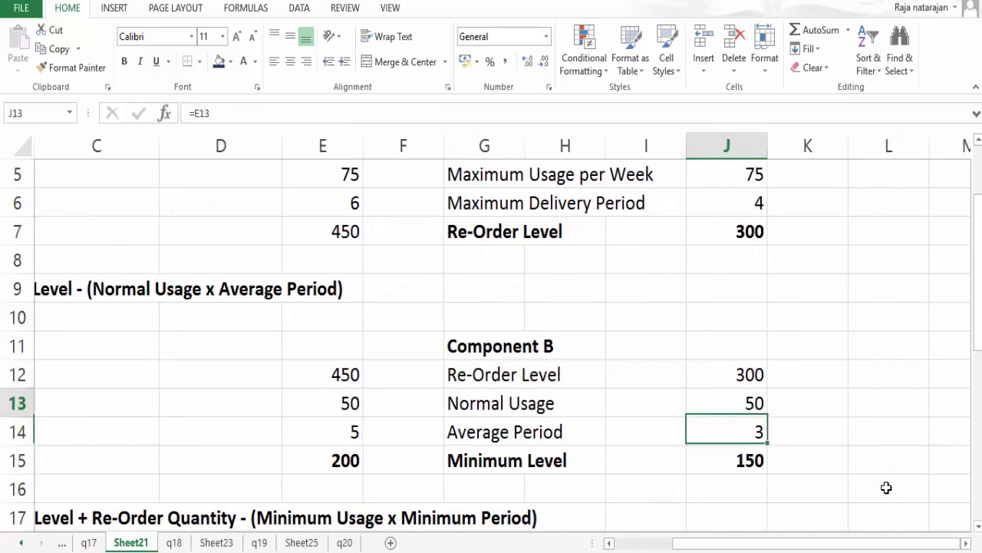
Review the Re-Order Level results of Component A and Component B in section a).
{"action": "key", "text": "Left"}
{"action": "key", "text": "Left"}
{"action": "key", "text": "Left"}
{"action": "key", "text": "Left"}
{"action": "key", "text": "Left"}
{"action": "key", "text": "Left"}
{"action": "key", "text": "Left"}
{"action": "key", "text": "Left"}
{"action": "key", "text": "Left"}
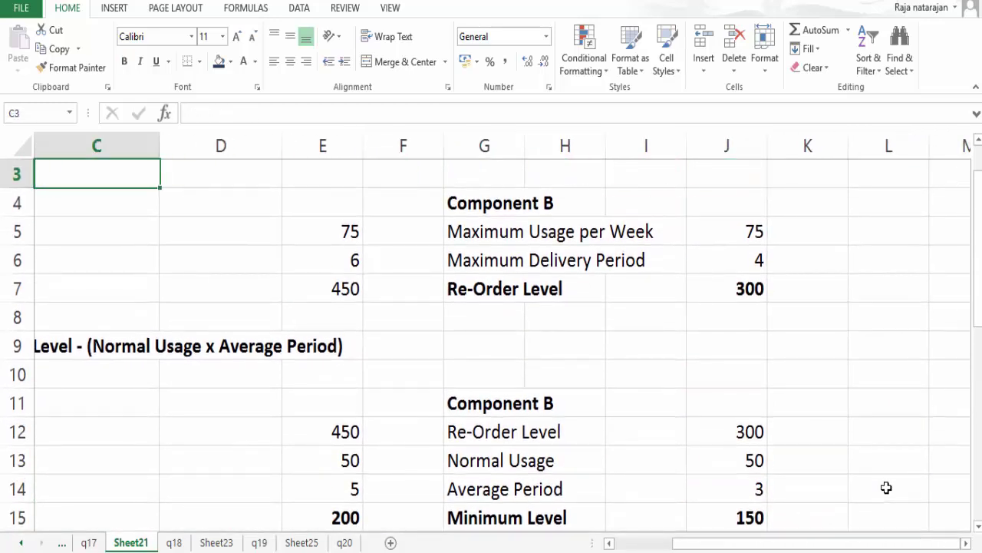
{"action": "key", "text": "Up"}
{"action": "key", "text": "Down"}
{"action": "key", "text": "Down"}
{"action": "key", "text": "Down"}
{"action": "key", "text": "Down"}
{"action": "key", "text": "Down"}
{"action": "key", "text": "Down"}
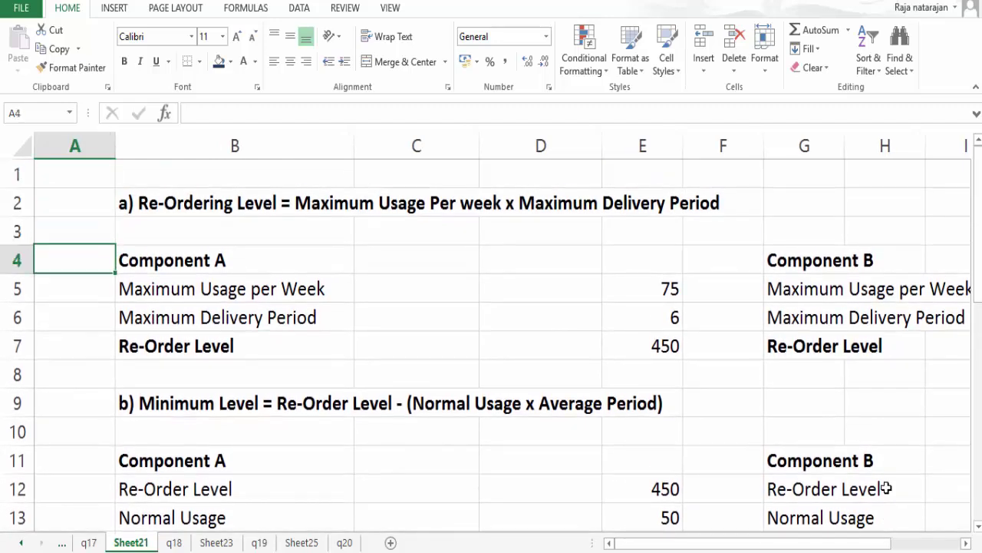
{"action": "key", "text": "Up"}
{"action": "key", "text": "Right"}
{"action": "key", "text": "Right"}
{"action": "key", "text": "Right"}
{"action": "key", "text": "Right"}
{"action": "key", "text": "Right"}
{"action": "key", "text": "Right"}
{"action": "key", "text": "Right"}
{"action": "key", "text": "Right"}
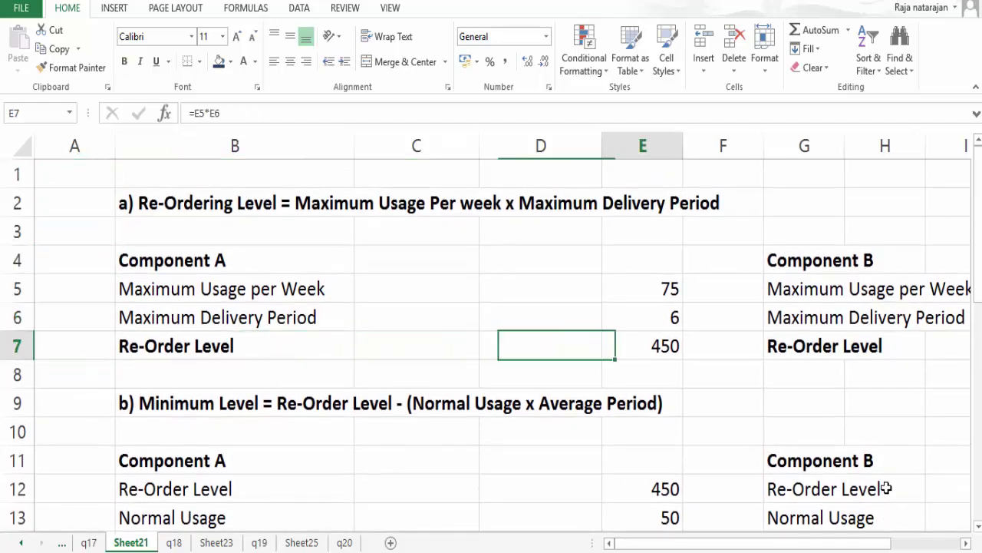
{"action": "key", "text": "Right"}
{"action": "key", "text": "Right"}
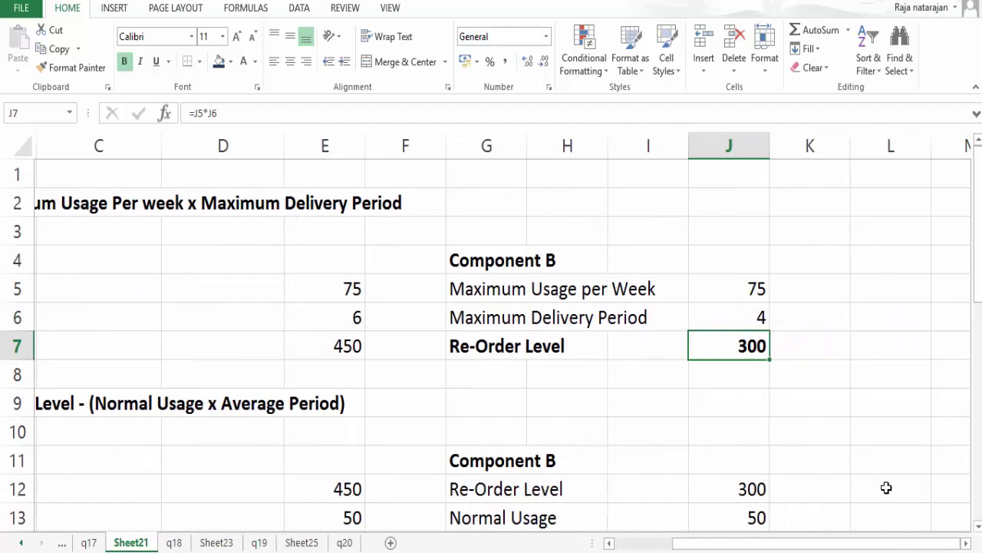